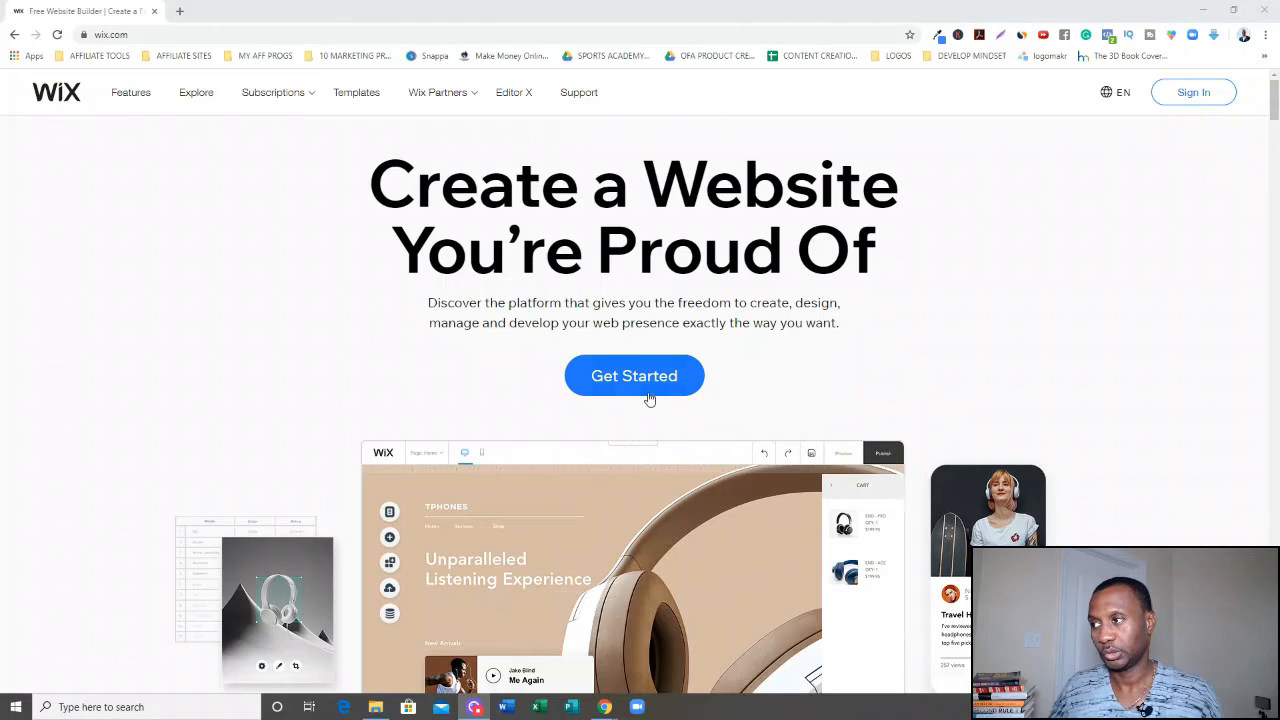
Start the sign-up from the home page and enter the account e-mail address in the sign-up form.
click(646, 394)
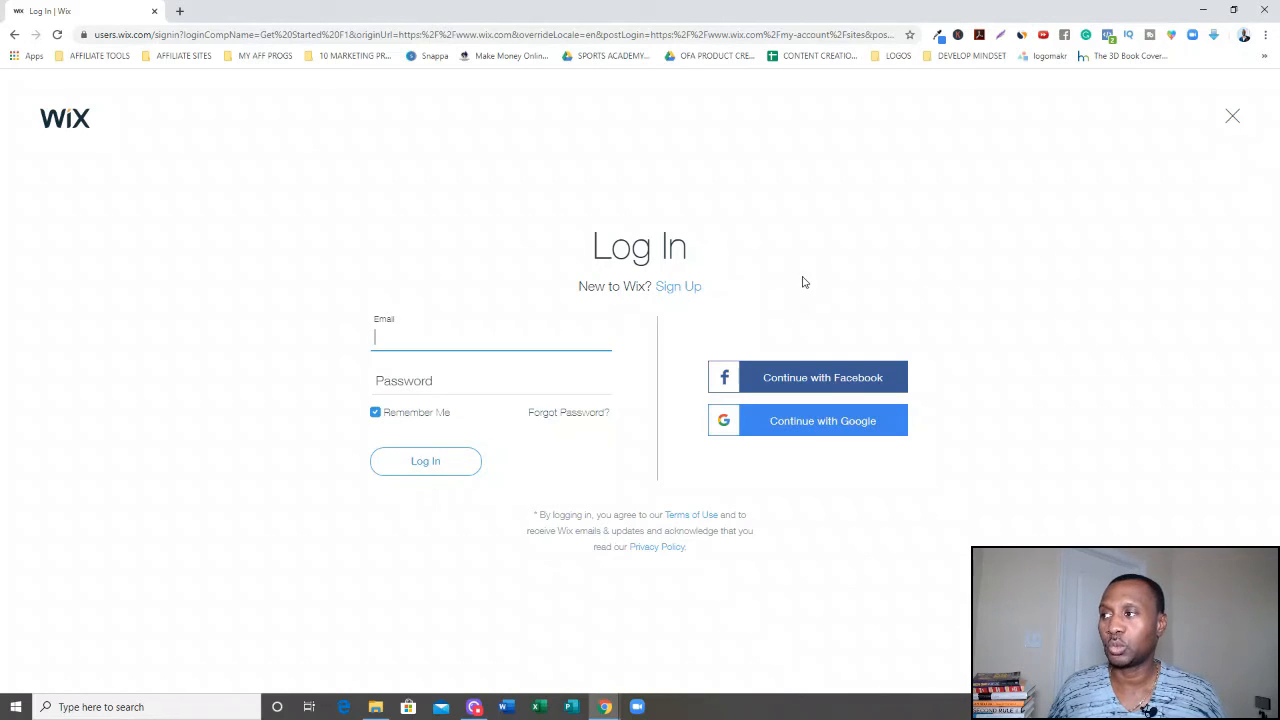
click(680, 288)
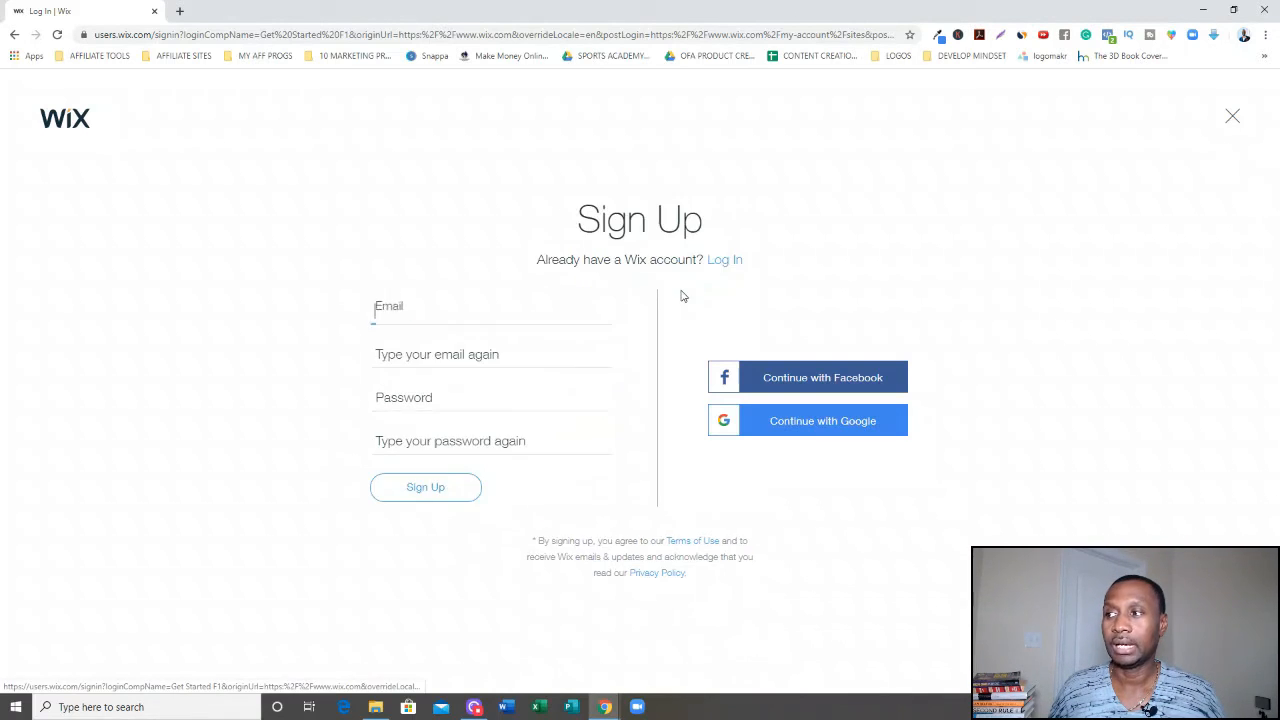
key(Tab)
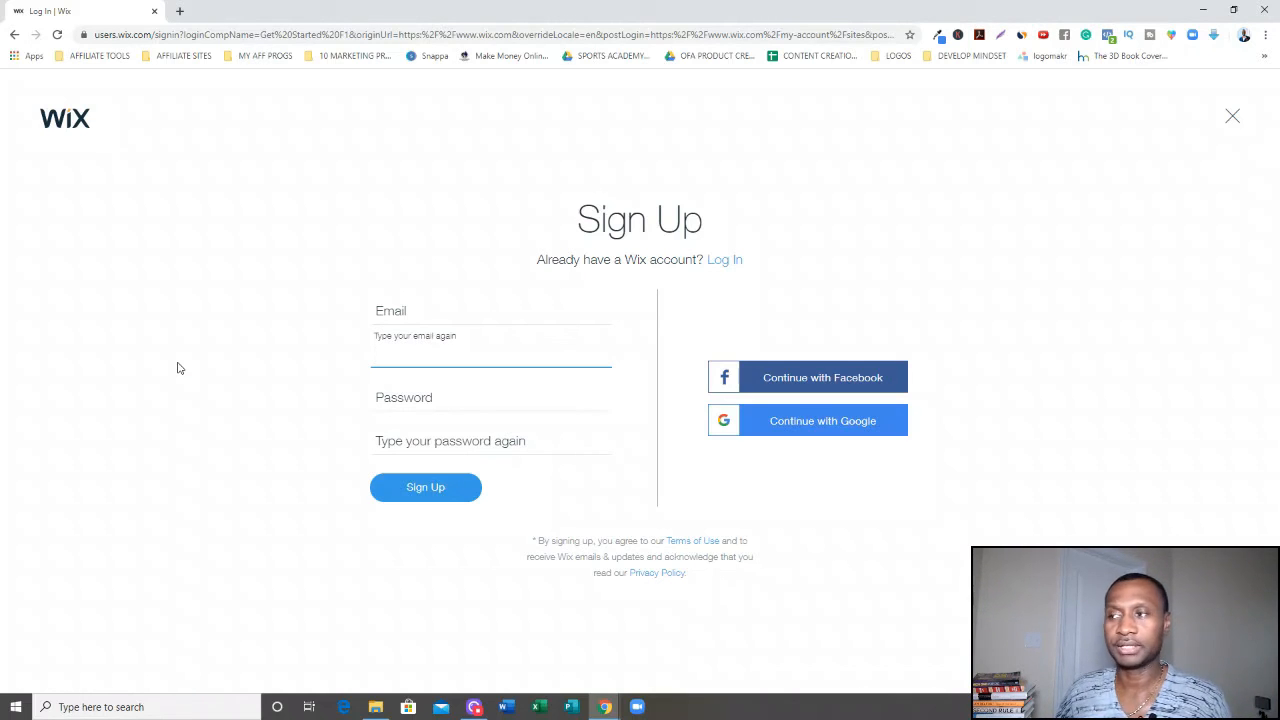
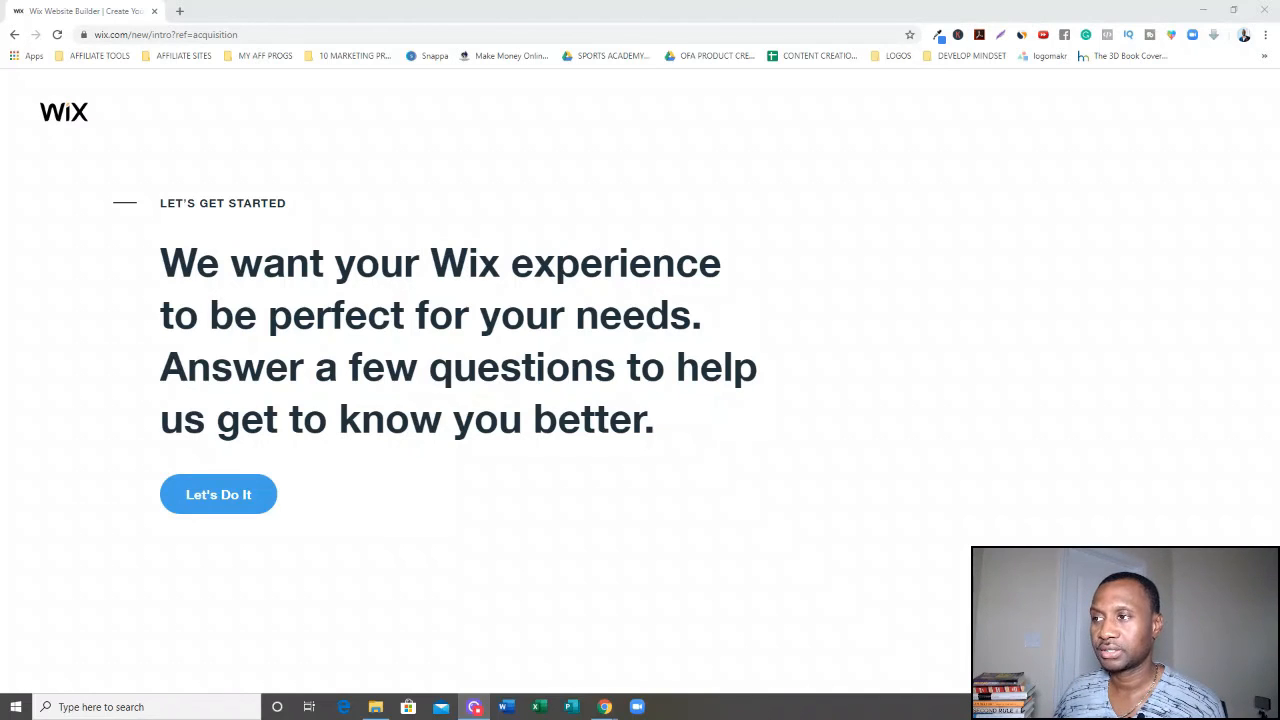
Answer the onboarding questions as a business site for myself, never done before, and choose to pick a template.
click(227, 499)
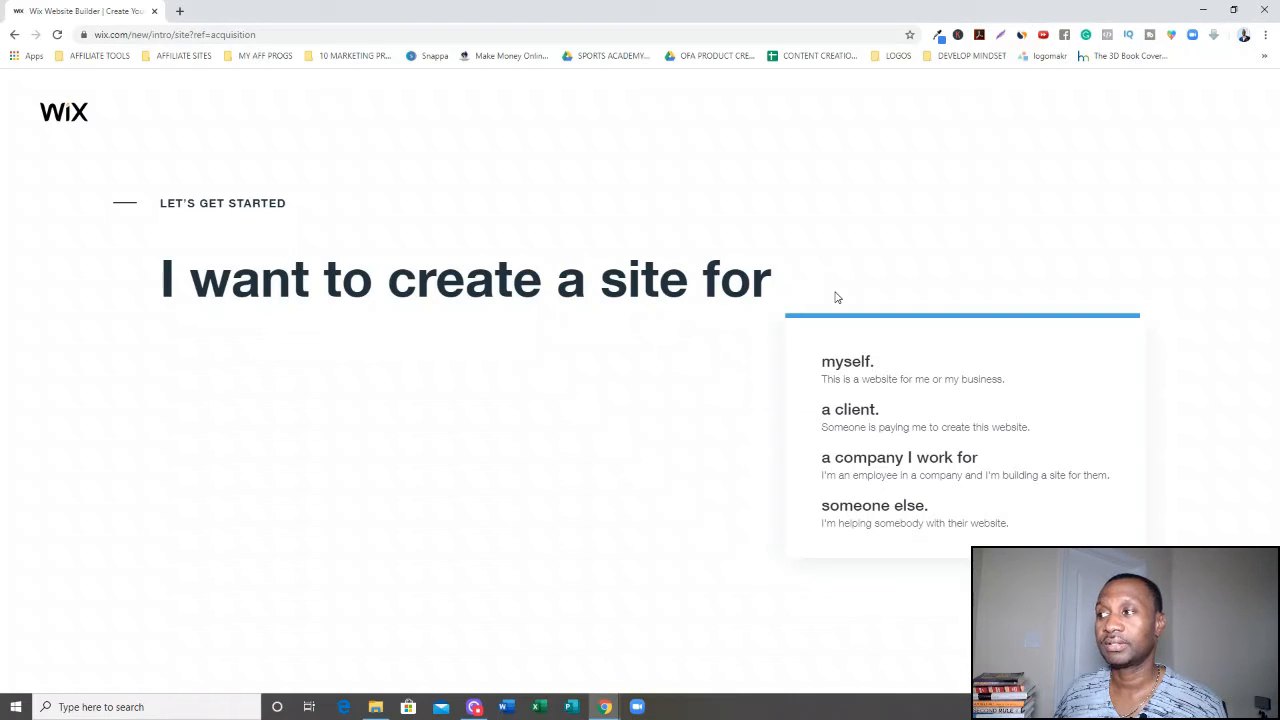
click(867, 362)
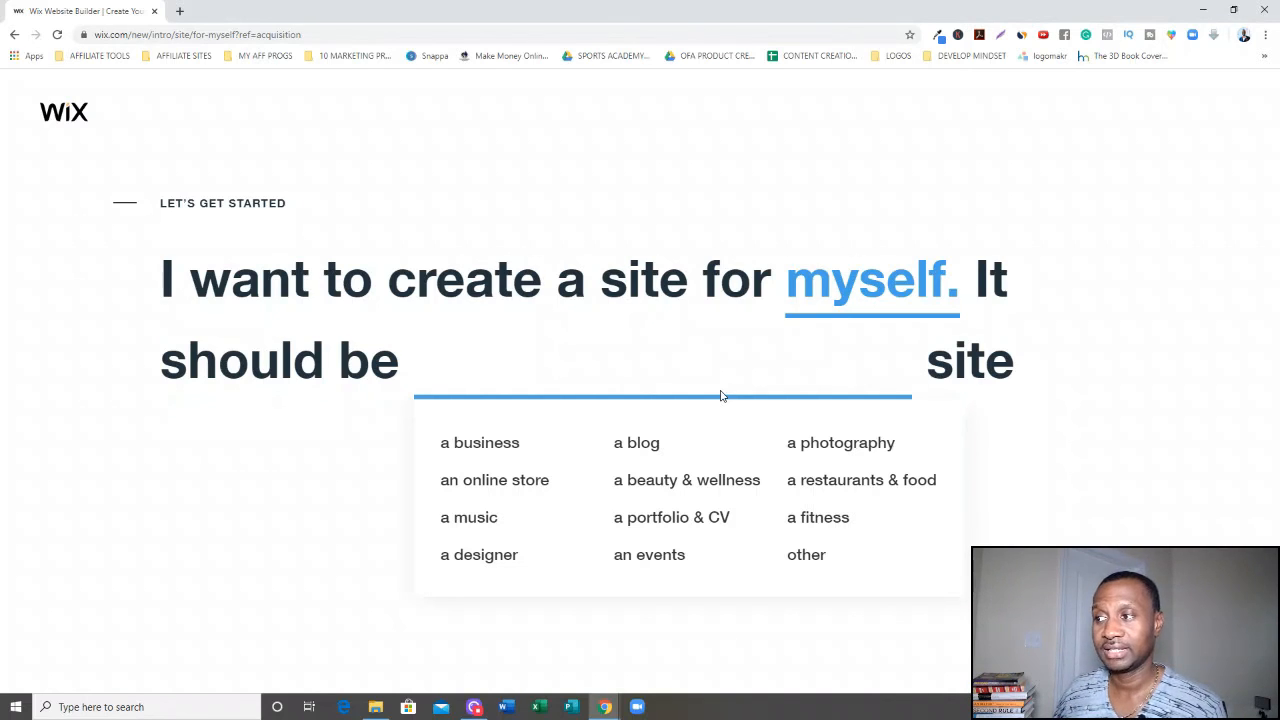
click(513, 444)
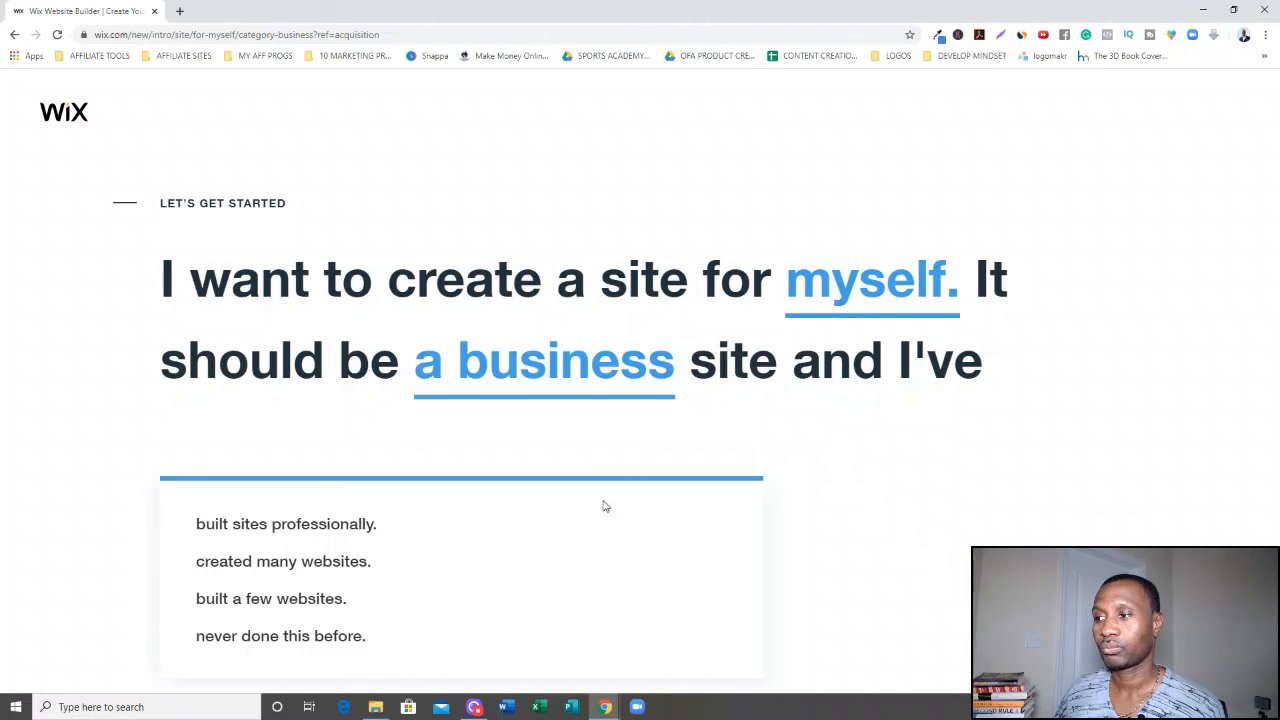
click(509, 637)
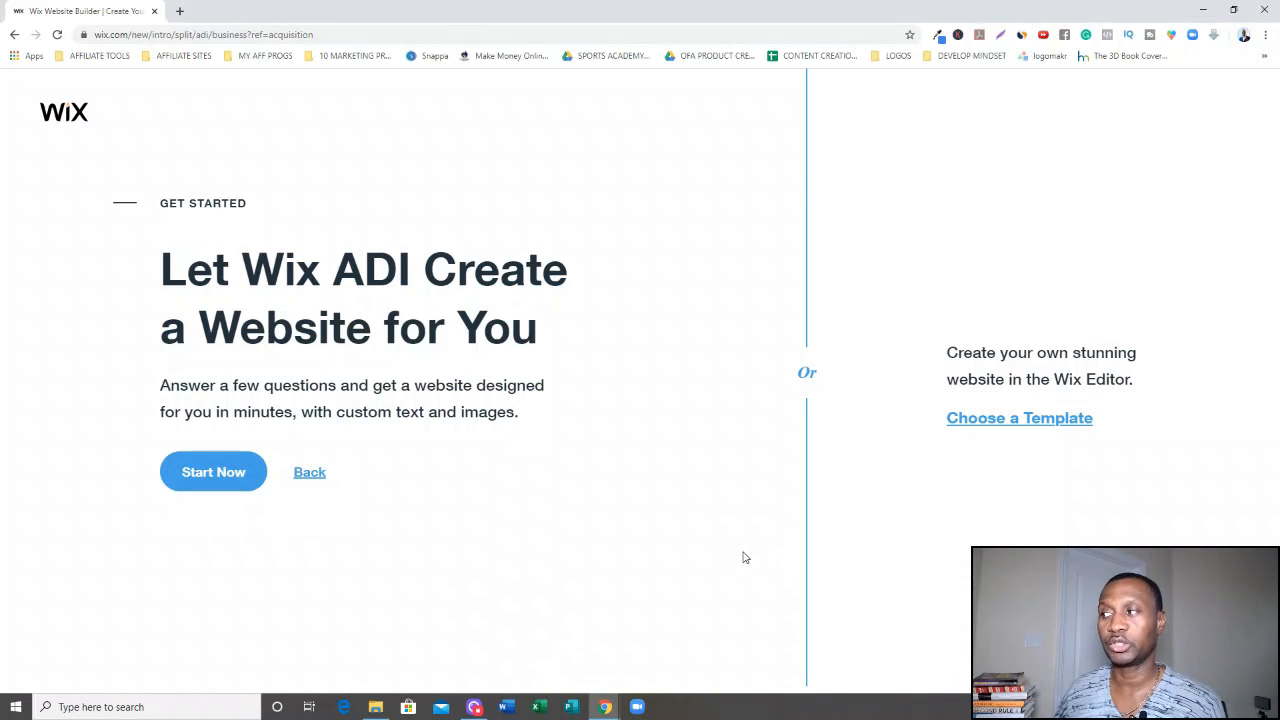
click(1019, 417)
Browse the business templates and search all templates for coach.
mouse_move(910, 430)
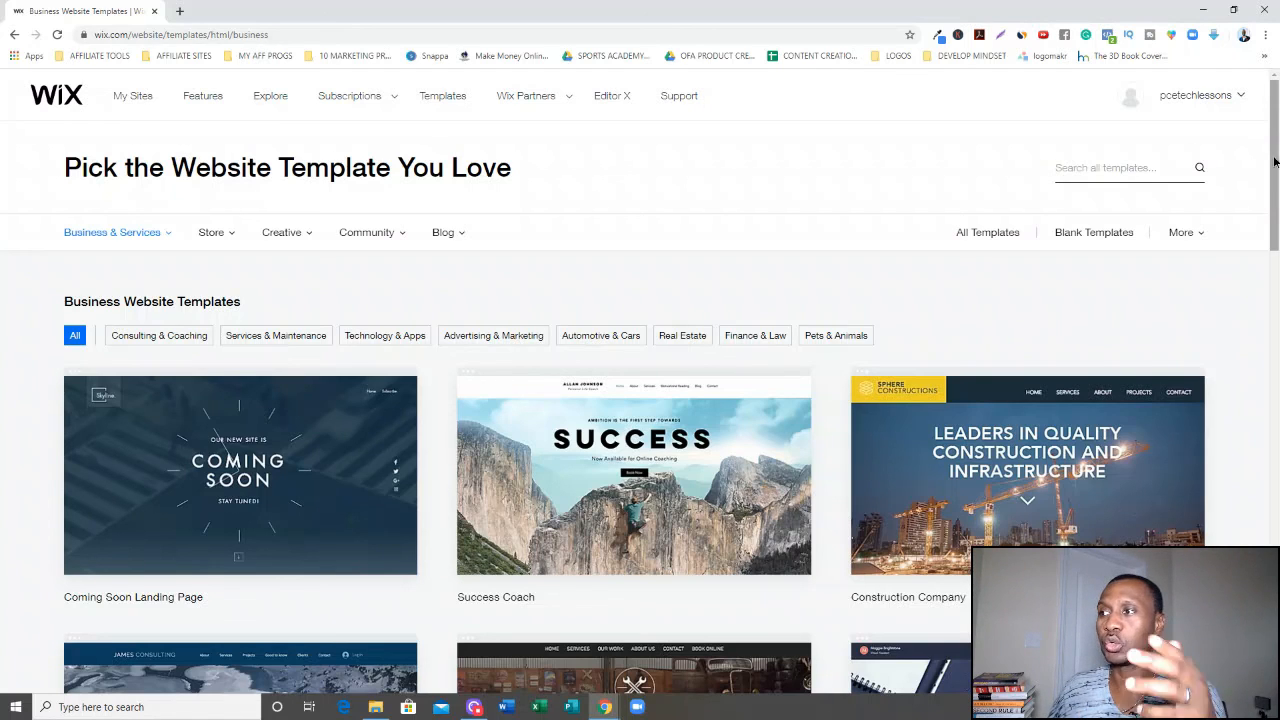
scroll(1276, 160, down, 4)
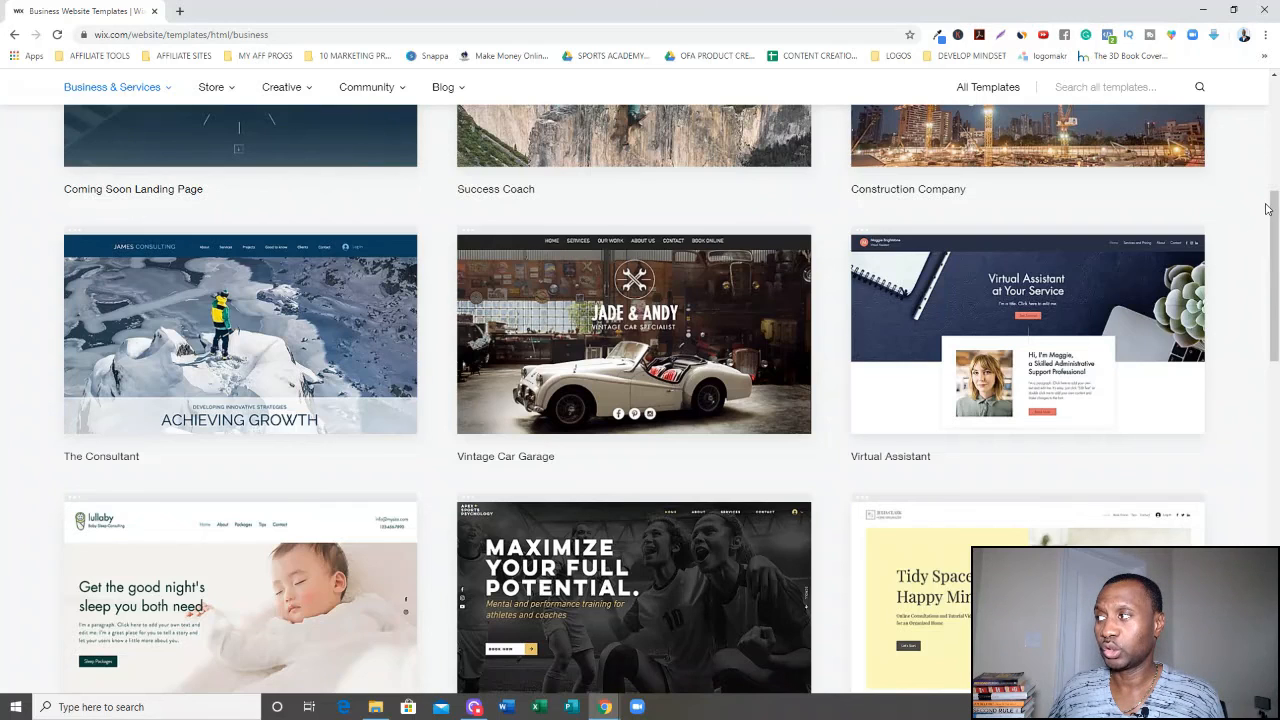
scroll(1276, 210, down, 2)
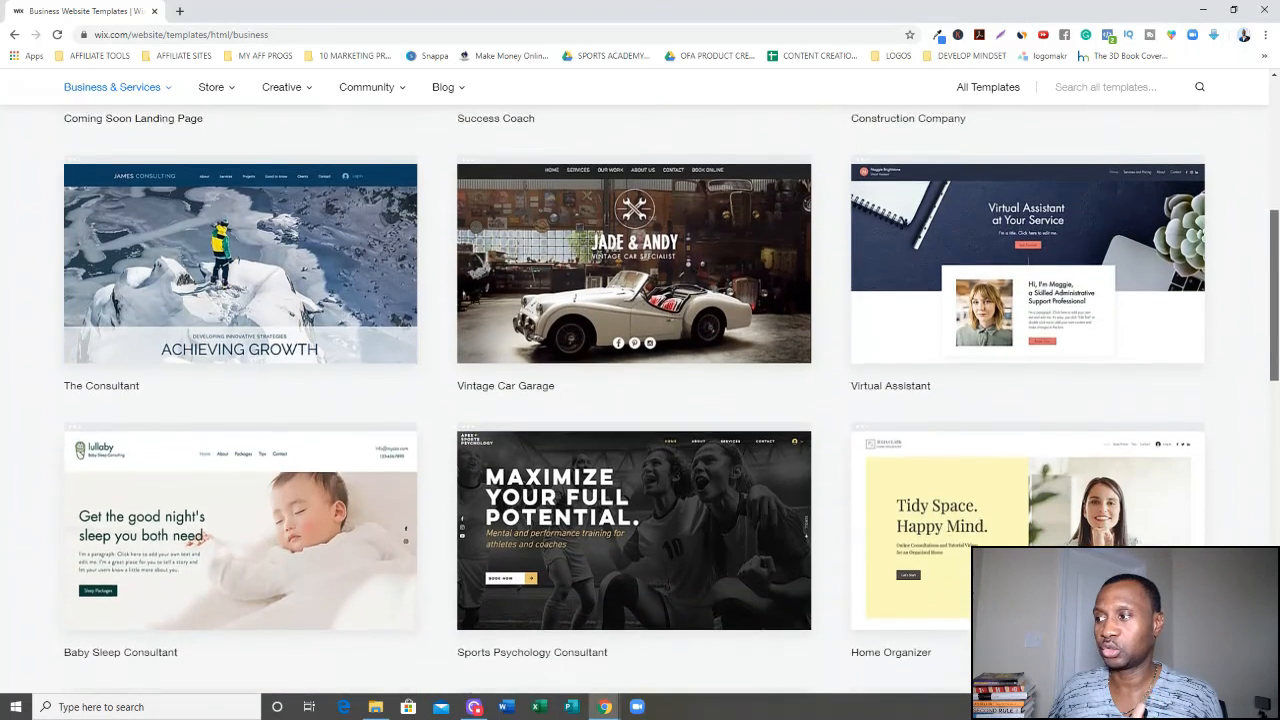
scroll(1266, 284, down, 1)
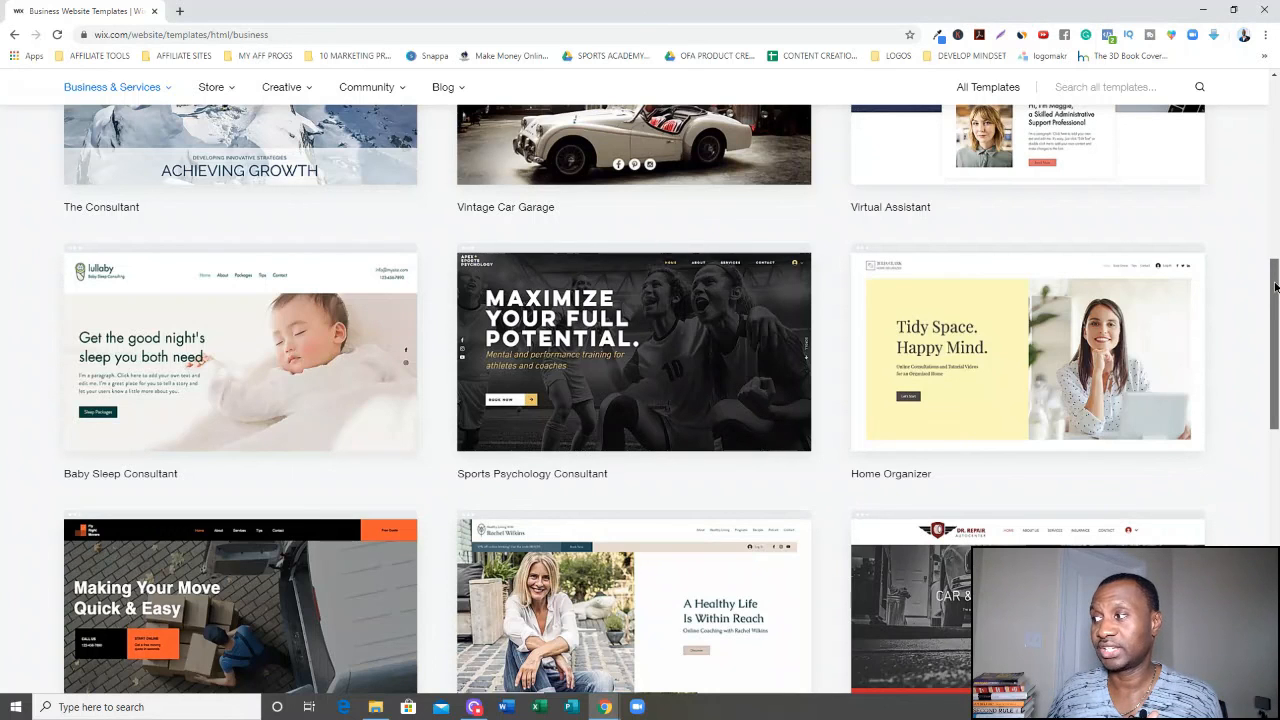
drag(1276, 288, 1276, 116)
click(1124, 135)
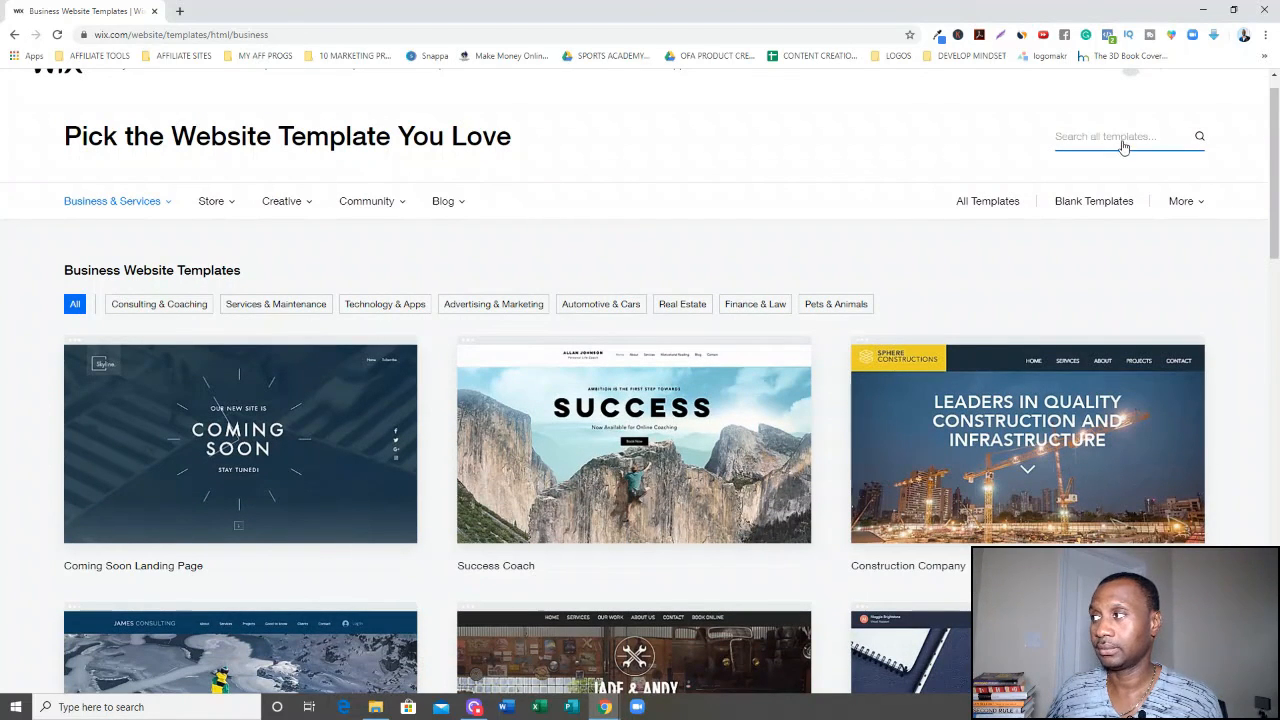
text(coac)
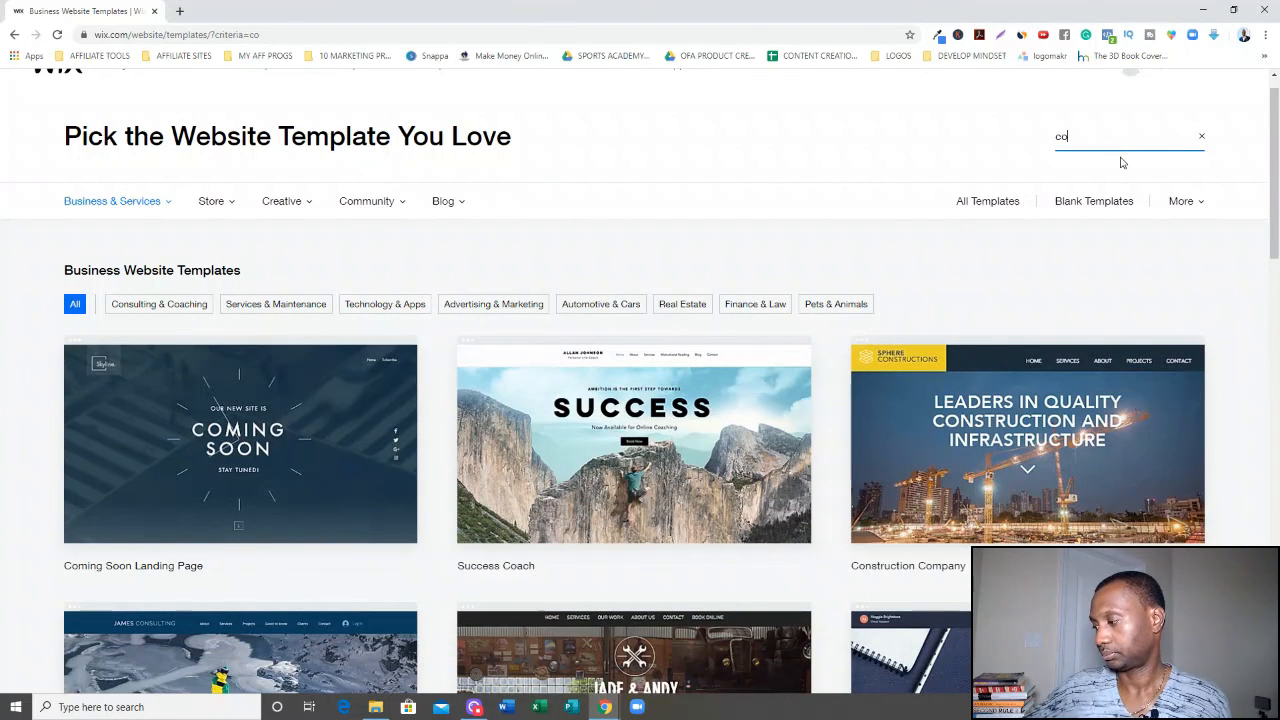
text(h)
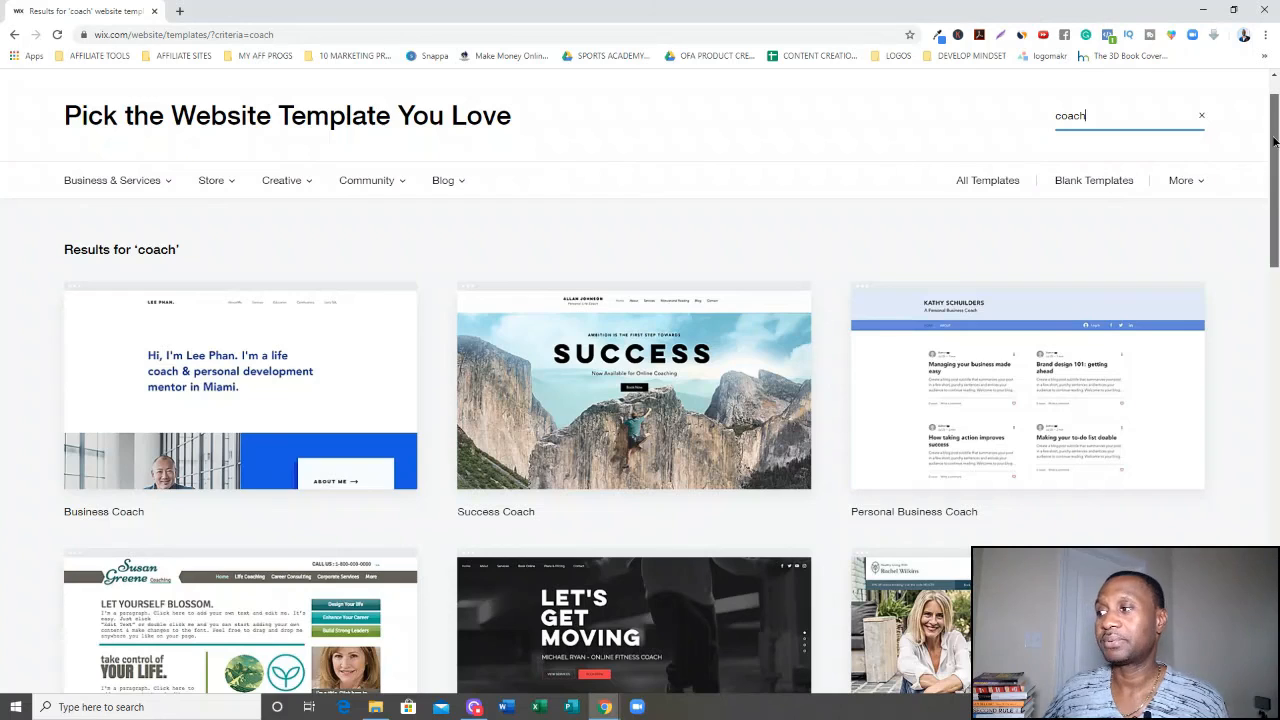
Scroll through the coach template results to compare the designs.
scroll(1273, 141, down, 3)
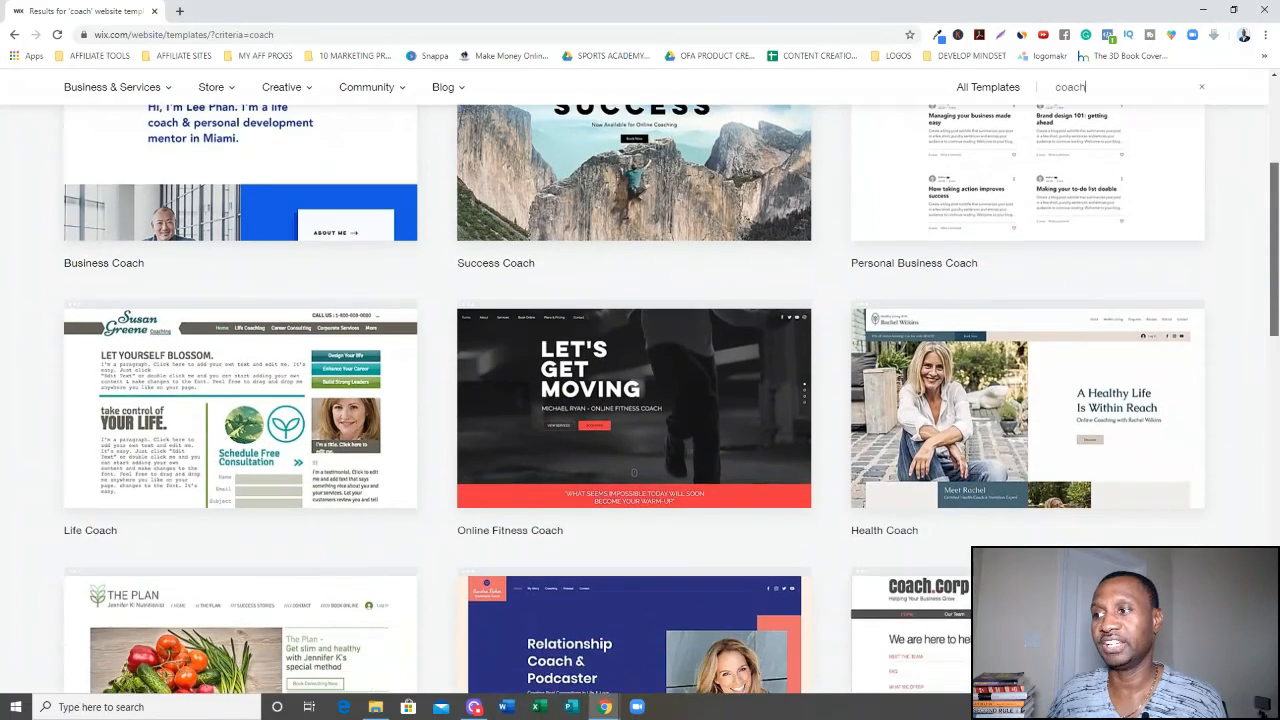
scroll(1273, 141, down, 1)
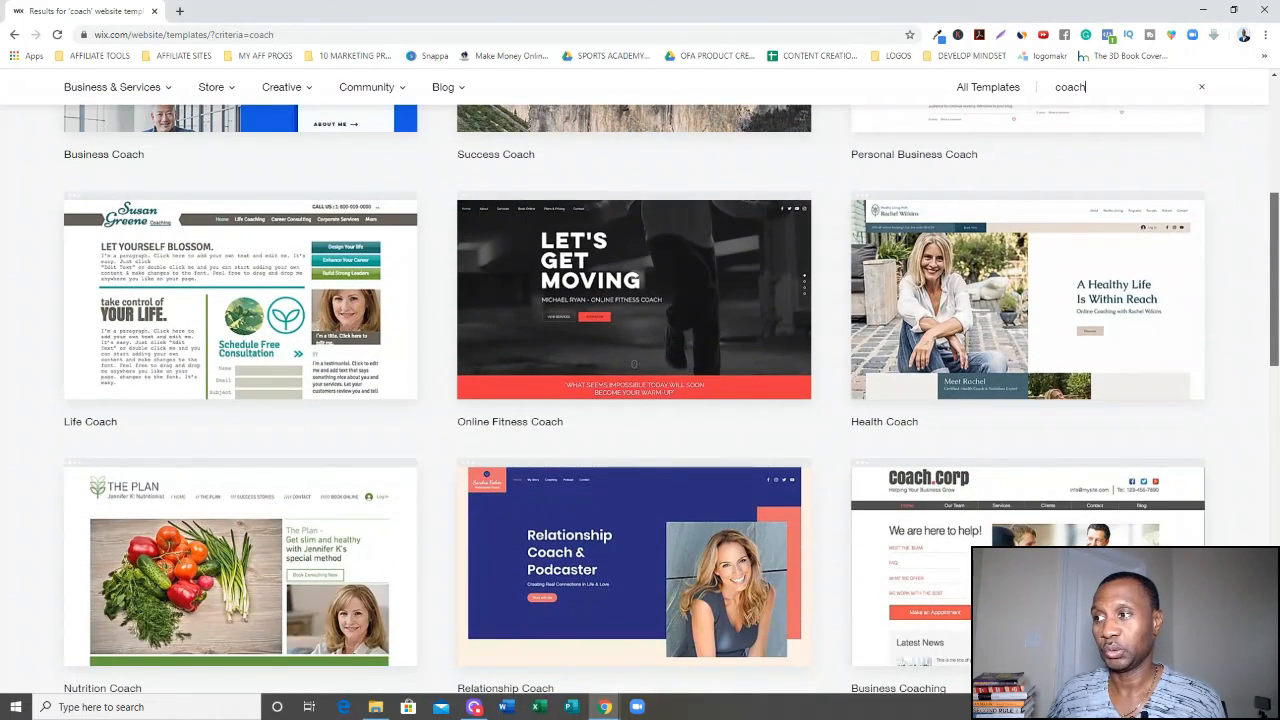
mouse_move(297, 371)
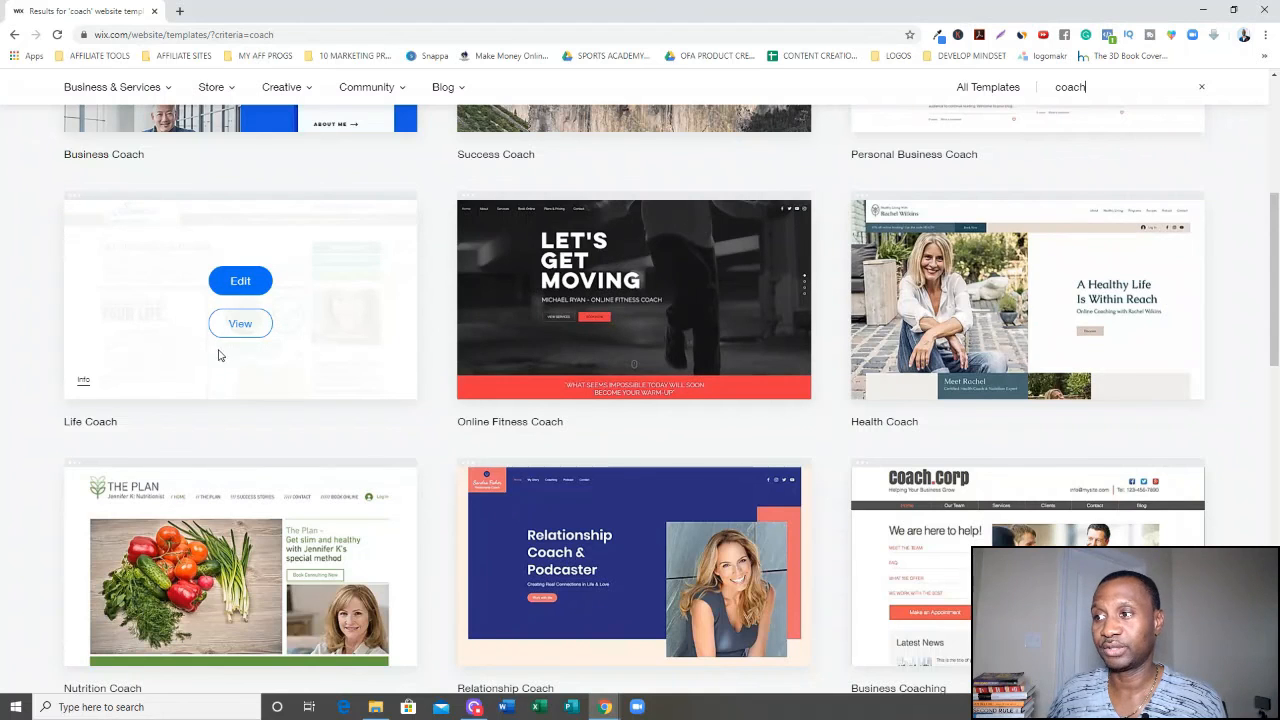
mouse_move(1054, 222)
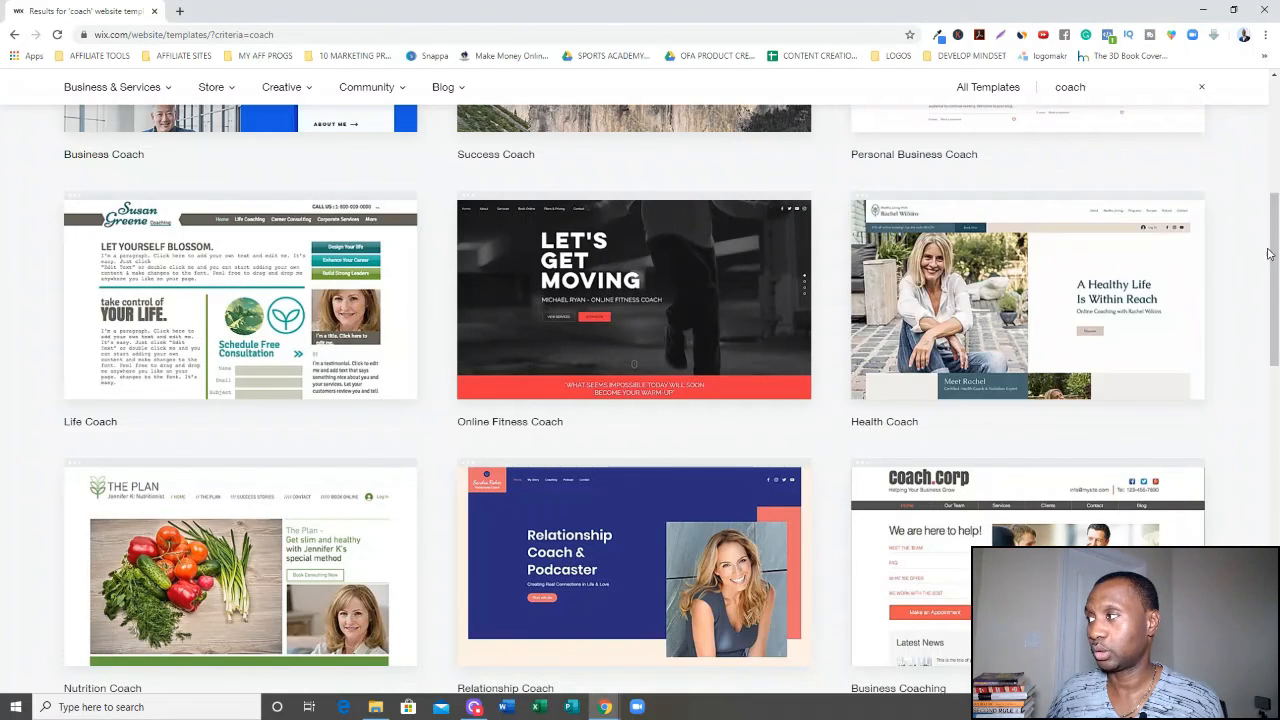
scroll(1268, 254, down, 2)
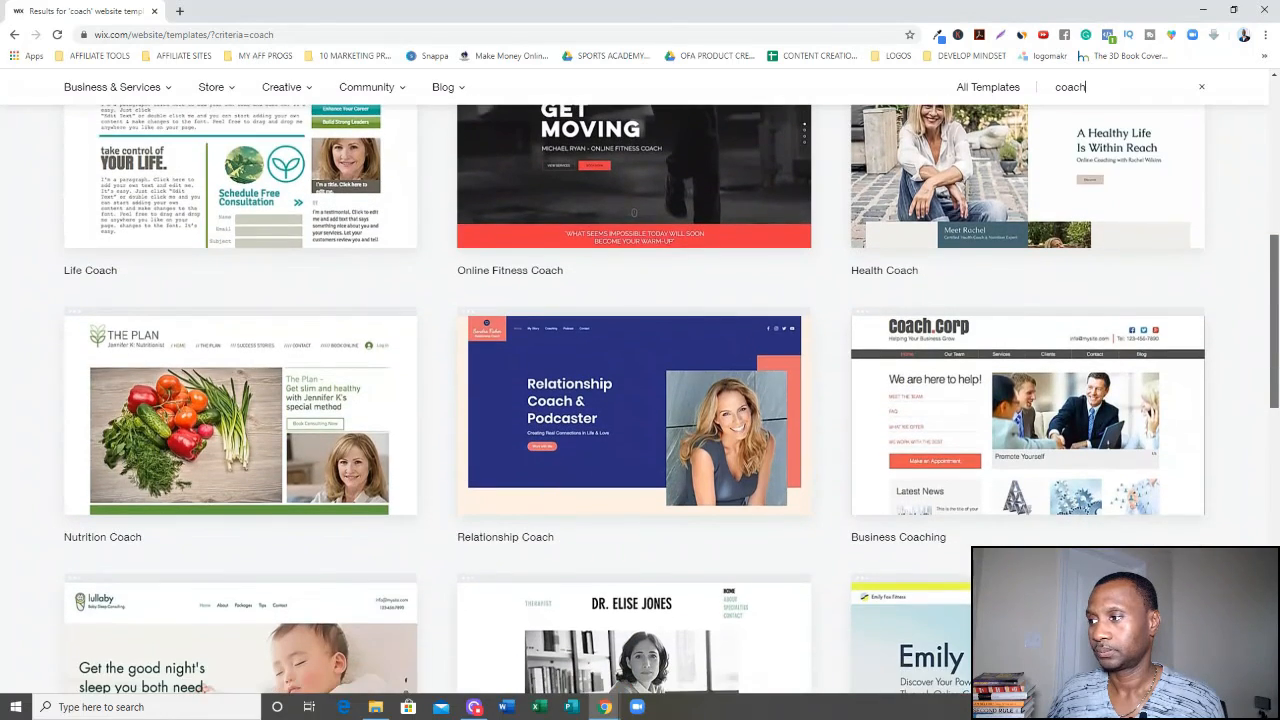
scroll(1268, 254, down, 2)
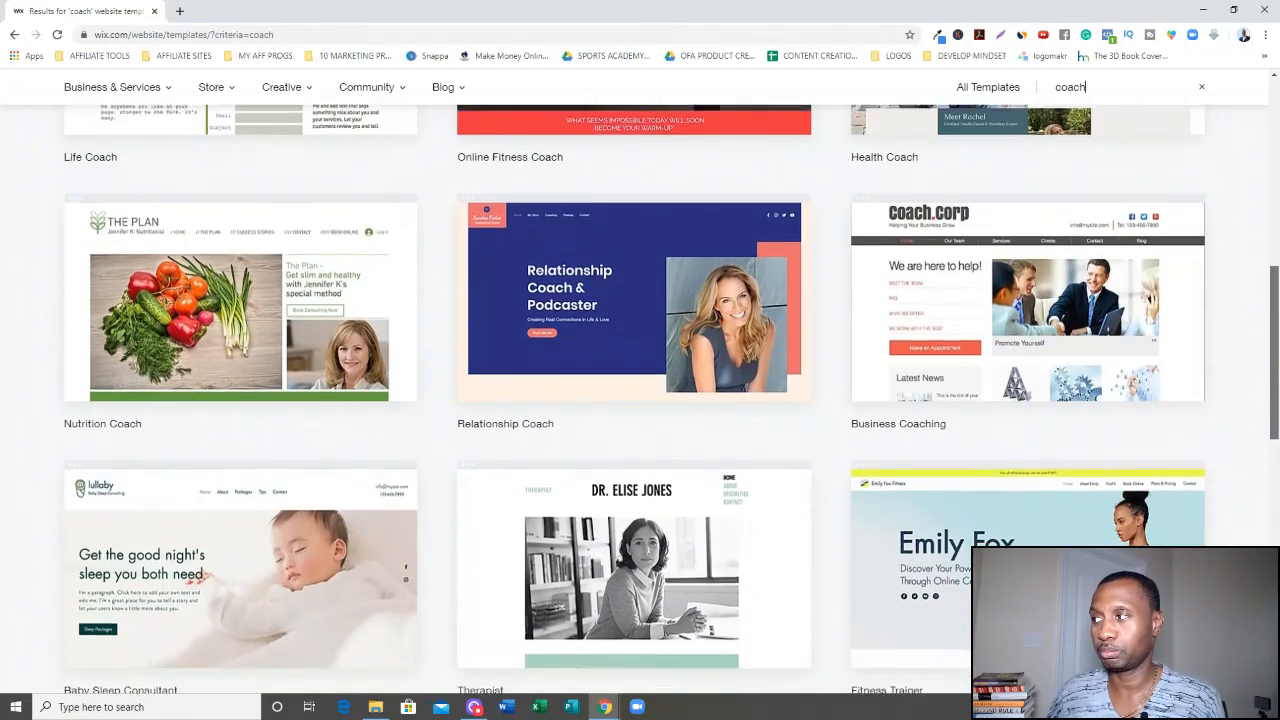
scroll(1268, 254, down, 2)
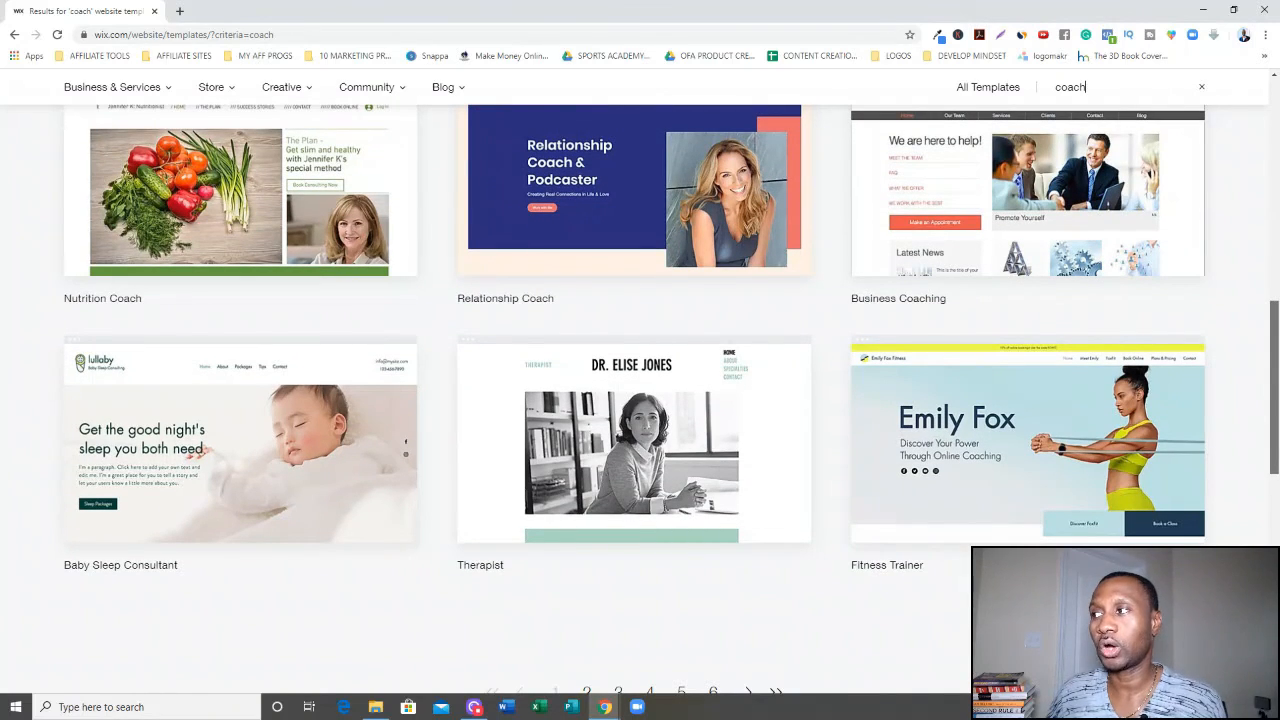
scroll(672, 399, up, 5)
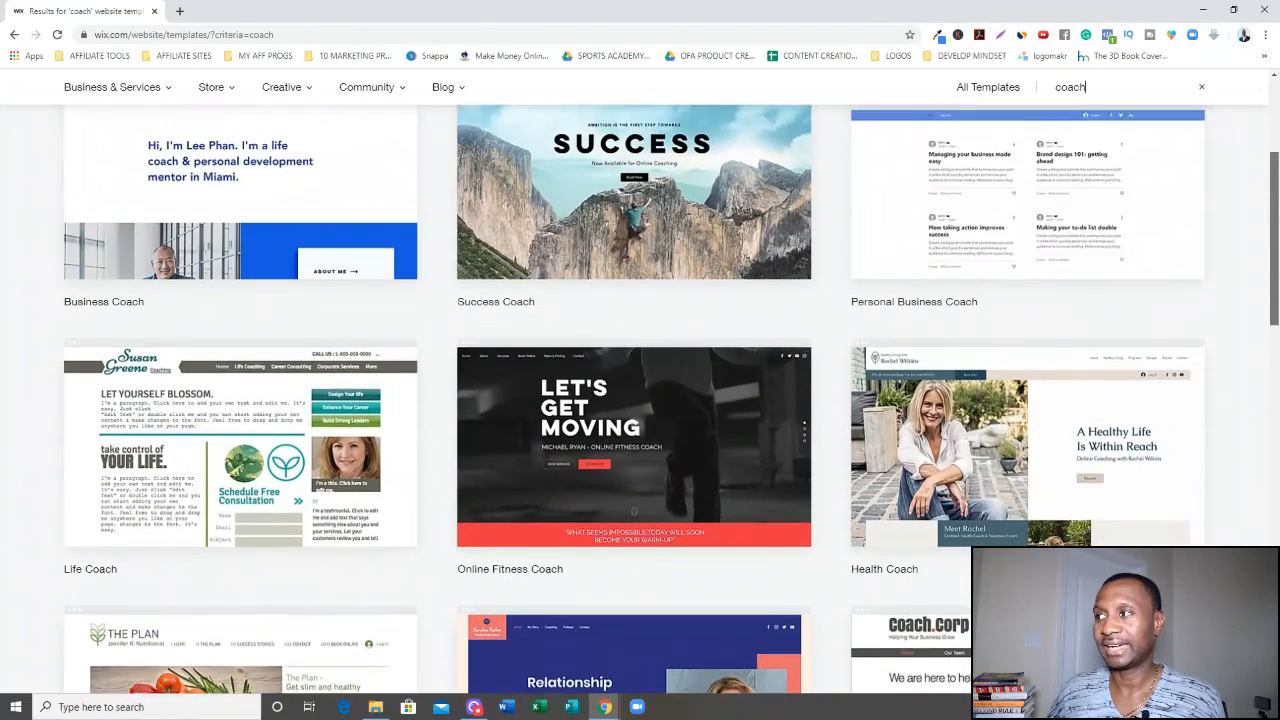
scroll(672, 399, up, 2)
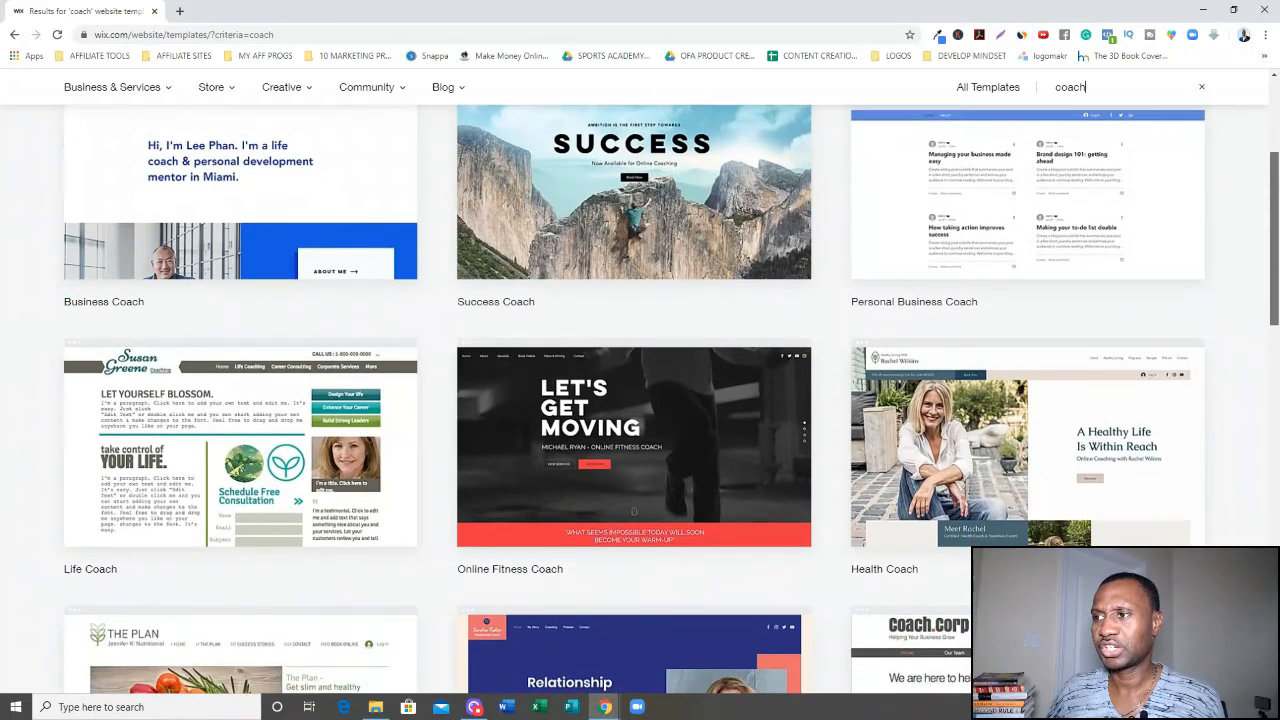
scroll(672, 399, up, 1)
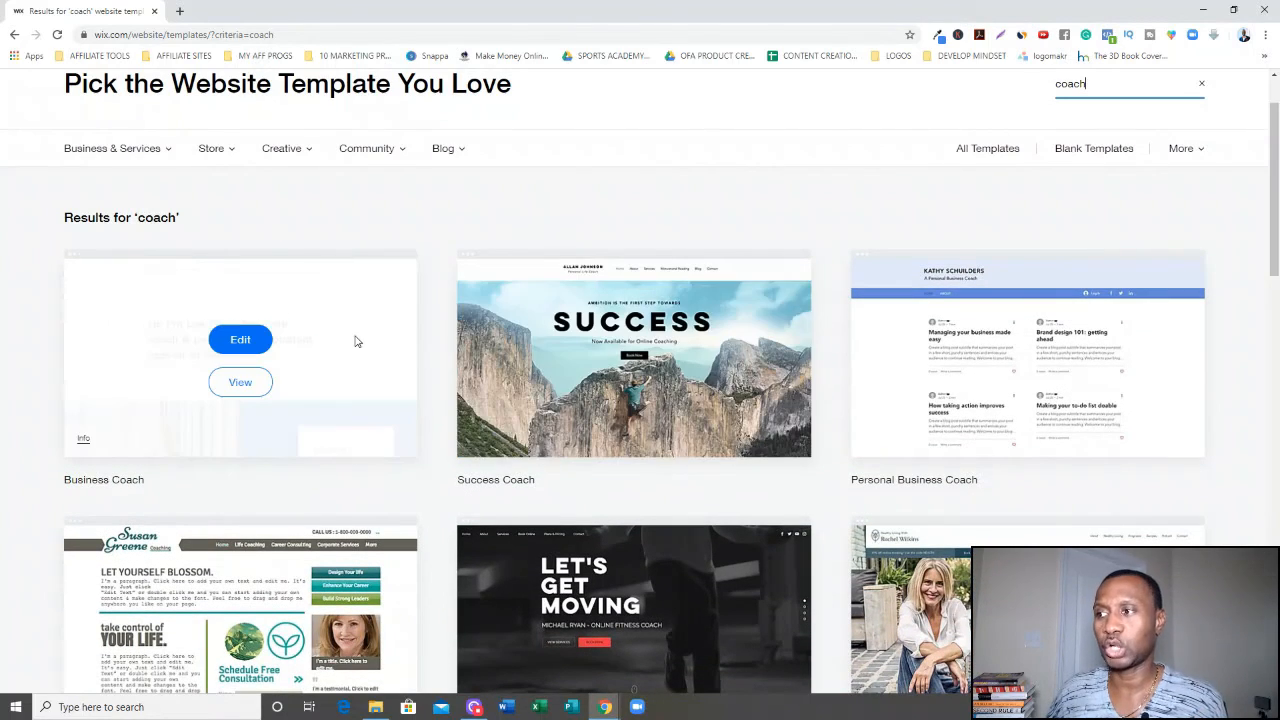
Preview the Business Coach template and open it in the editor, dismissing the starting-point and welcome dialogs.
click(240, 383)
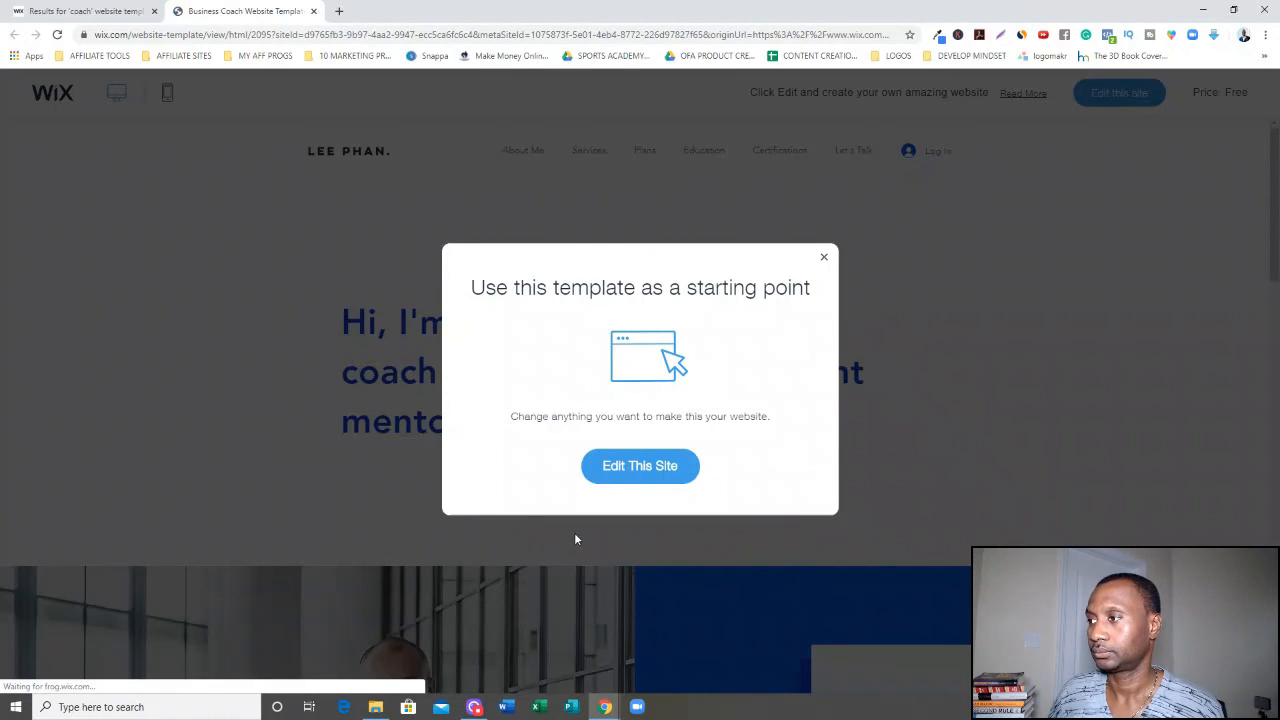
click(825, 259)
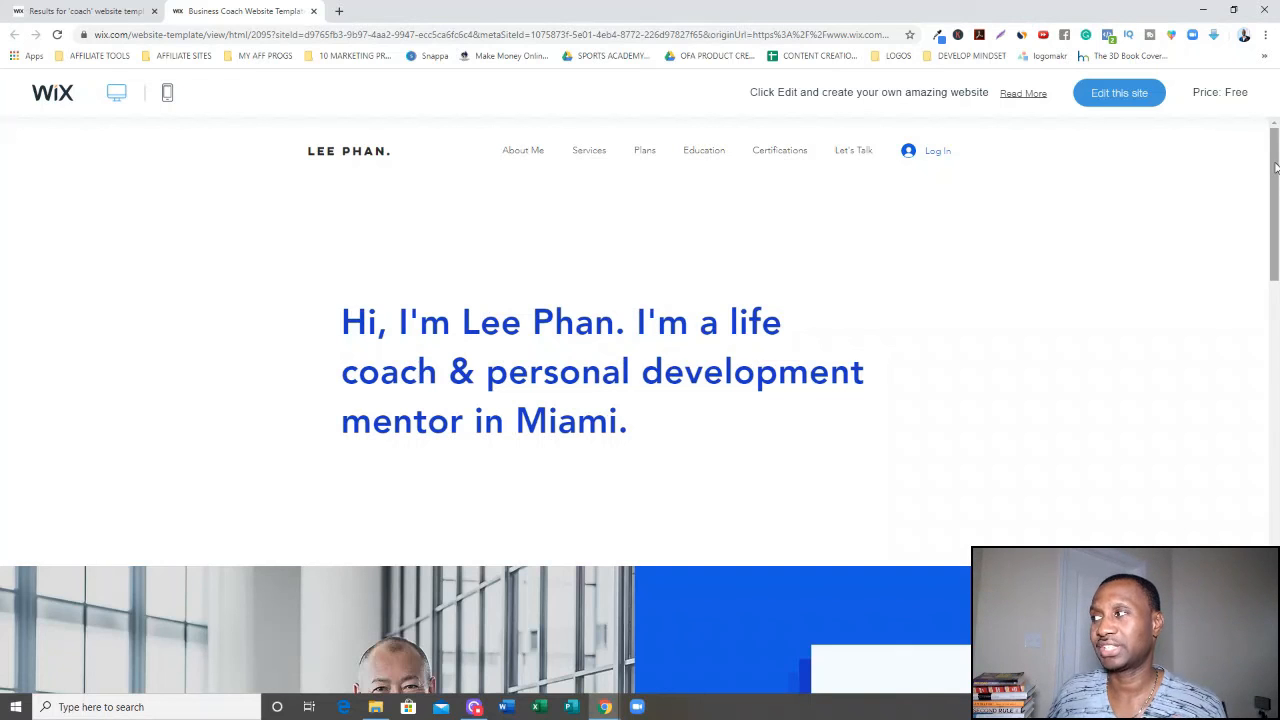
mouse_move(1276, 167)
mouse_down()
mouse_move(1276, 264)
mouse_move(1266, 148)
mouse_up()
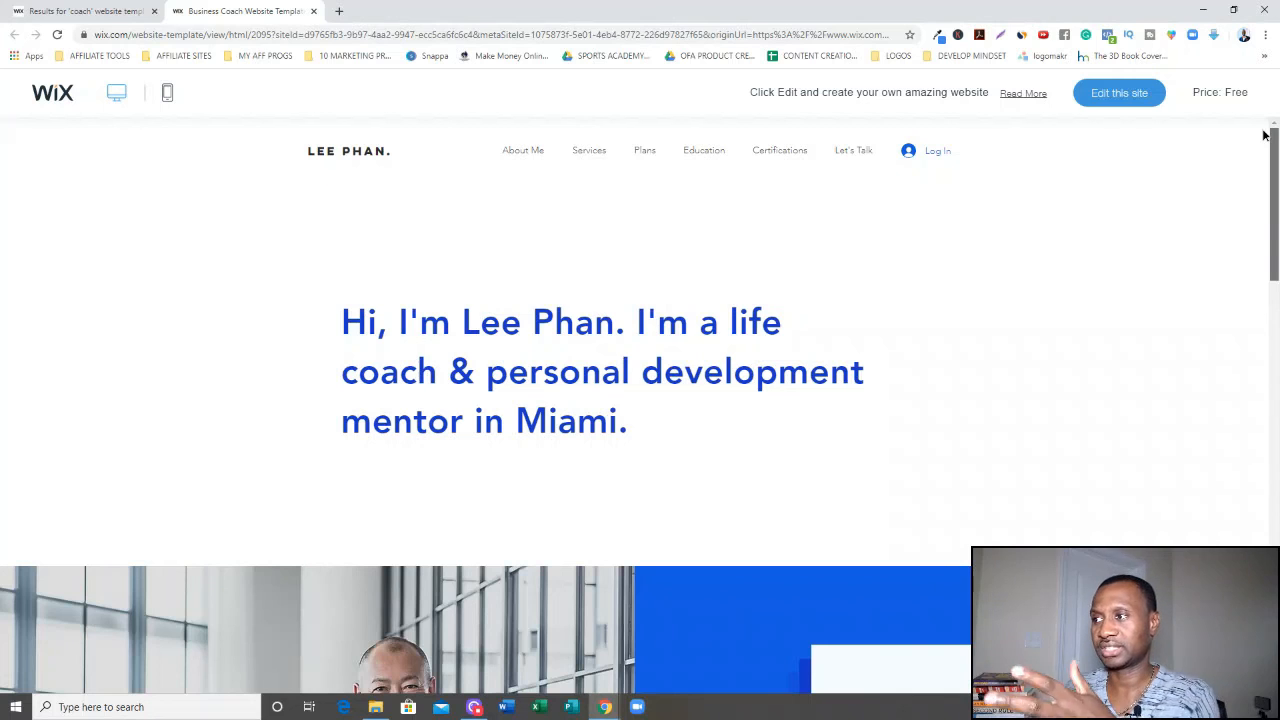
mouse_move(1266, 143)
mouse_down()
mouse_move(1276, 493)
mouse_move(1276, 152)
mouse_up()
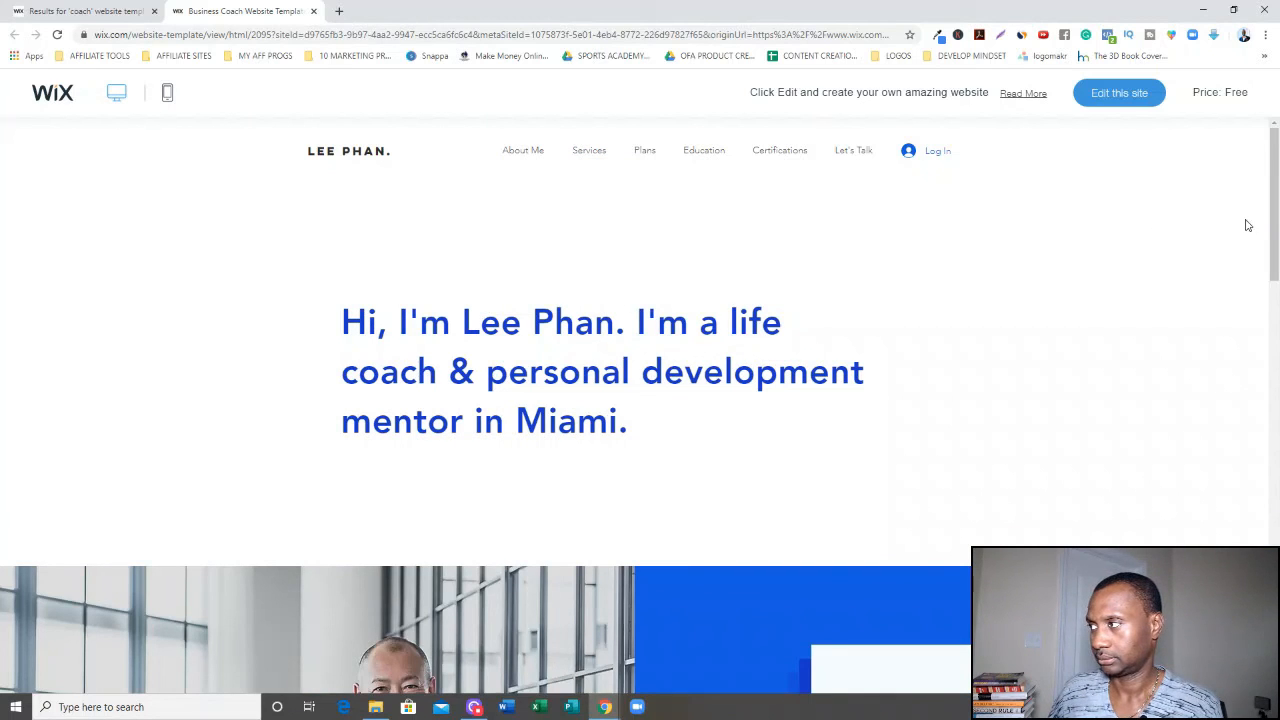
drag(1276, 222, 1195, 168)
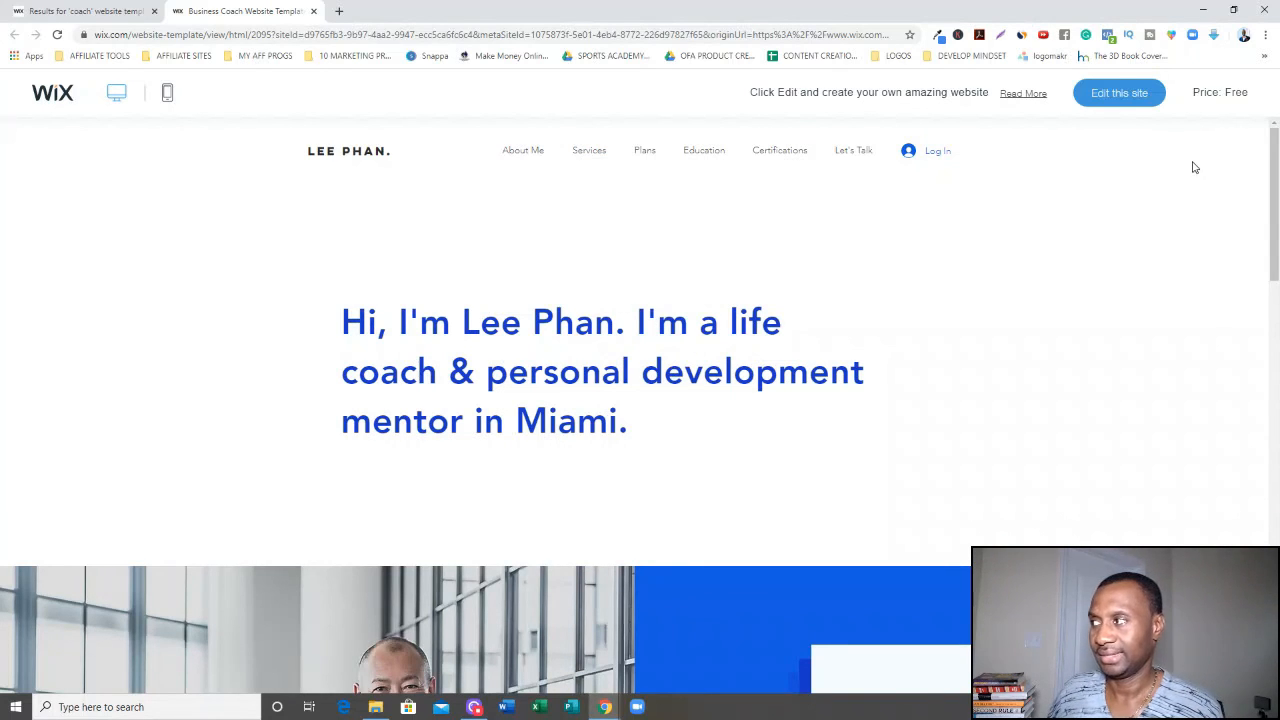
click(1117, 95)
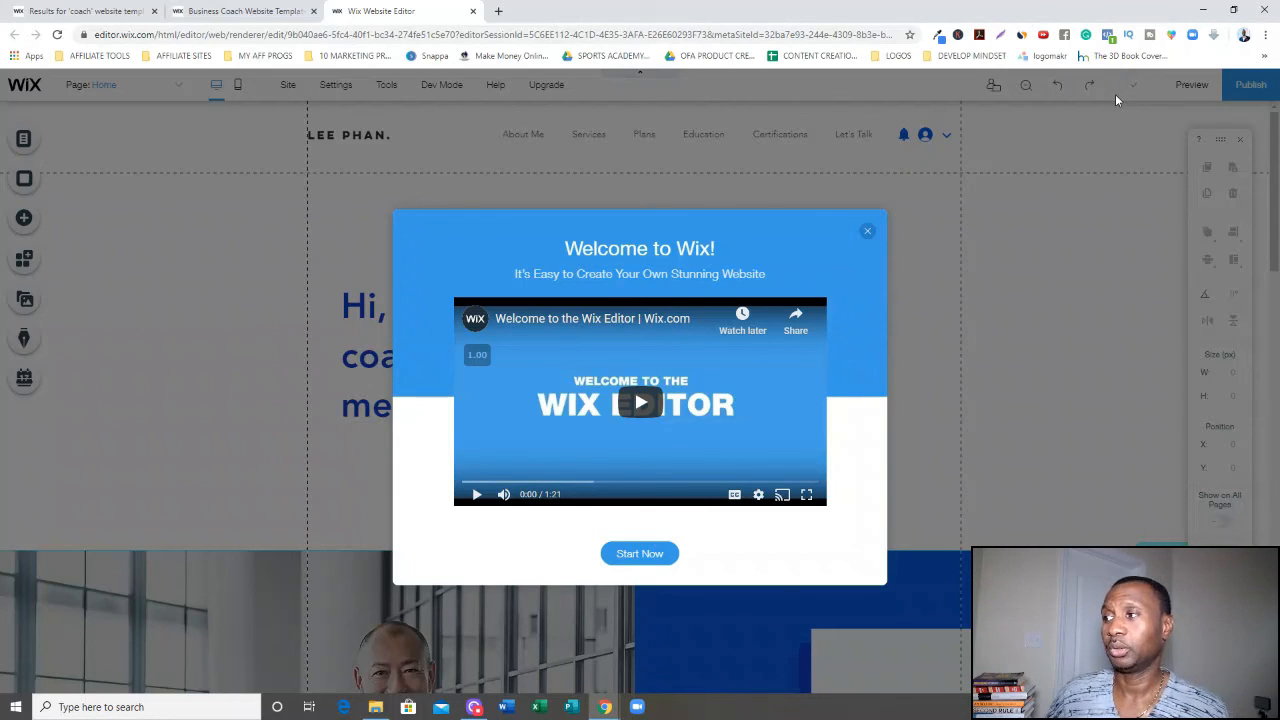
click(867, 232)
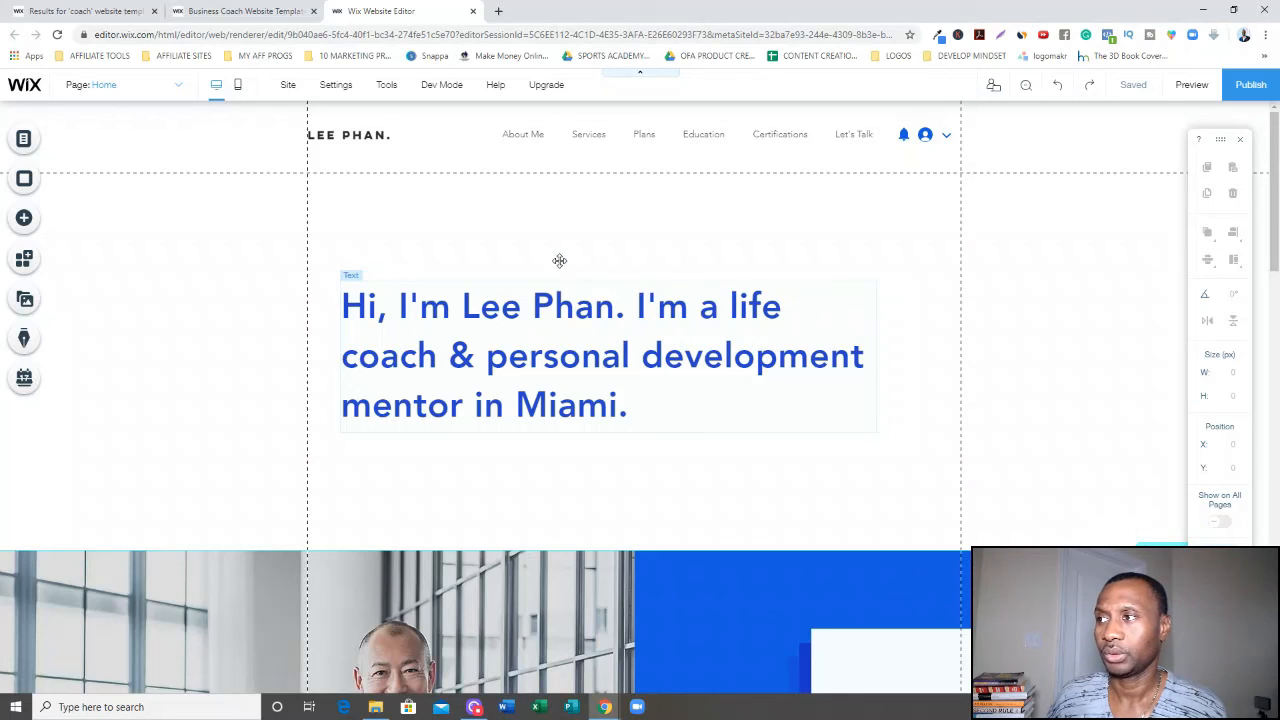
Replace the site logo text in the header with the owner's name in capitals.
click(366, 133)
double_click(366, 133)
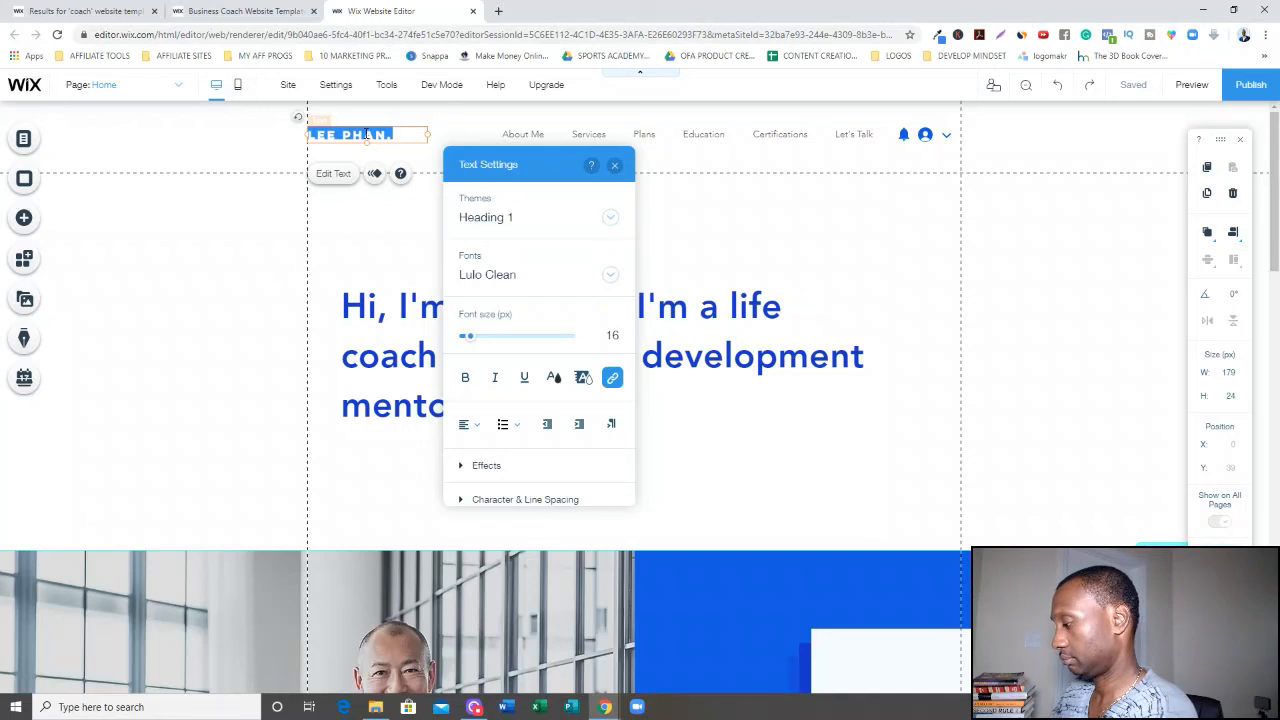
key(BackSpace)
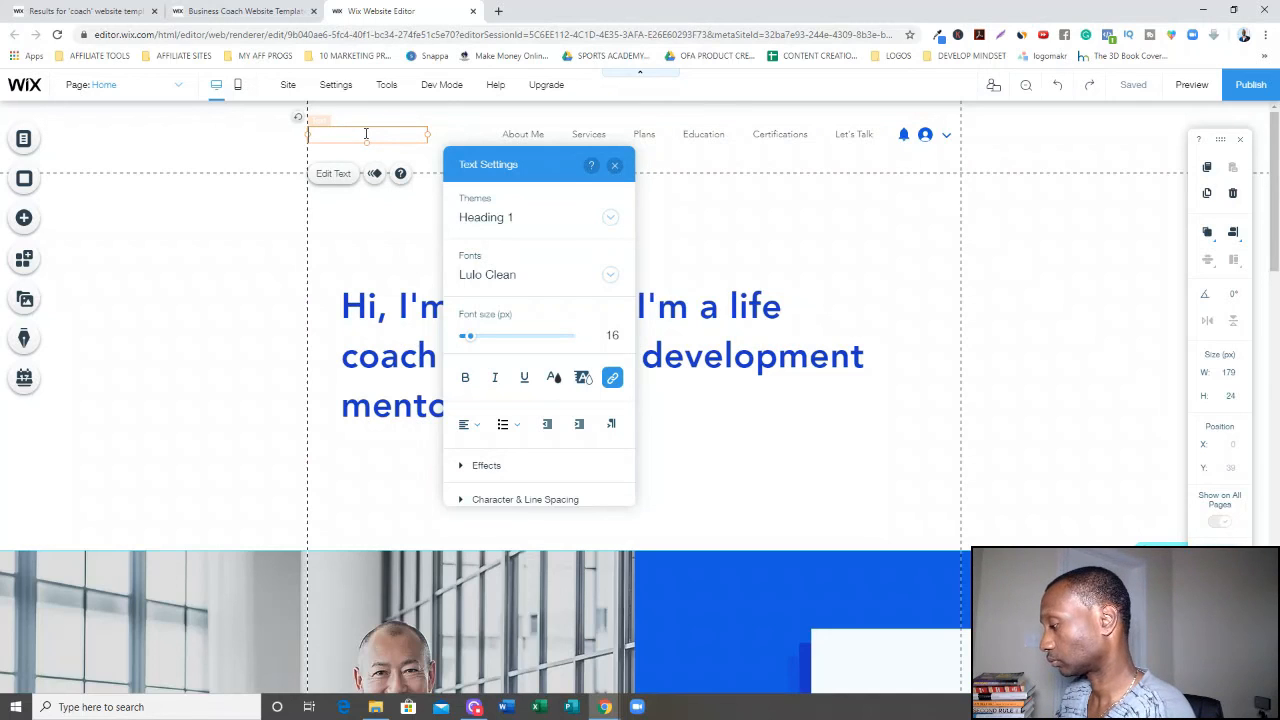
text(T. S)
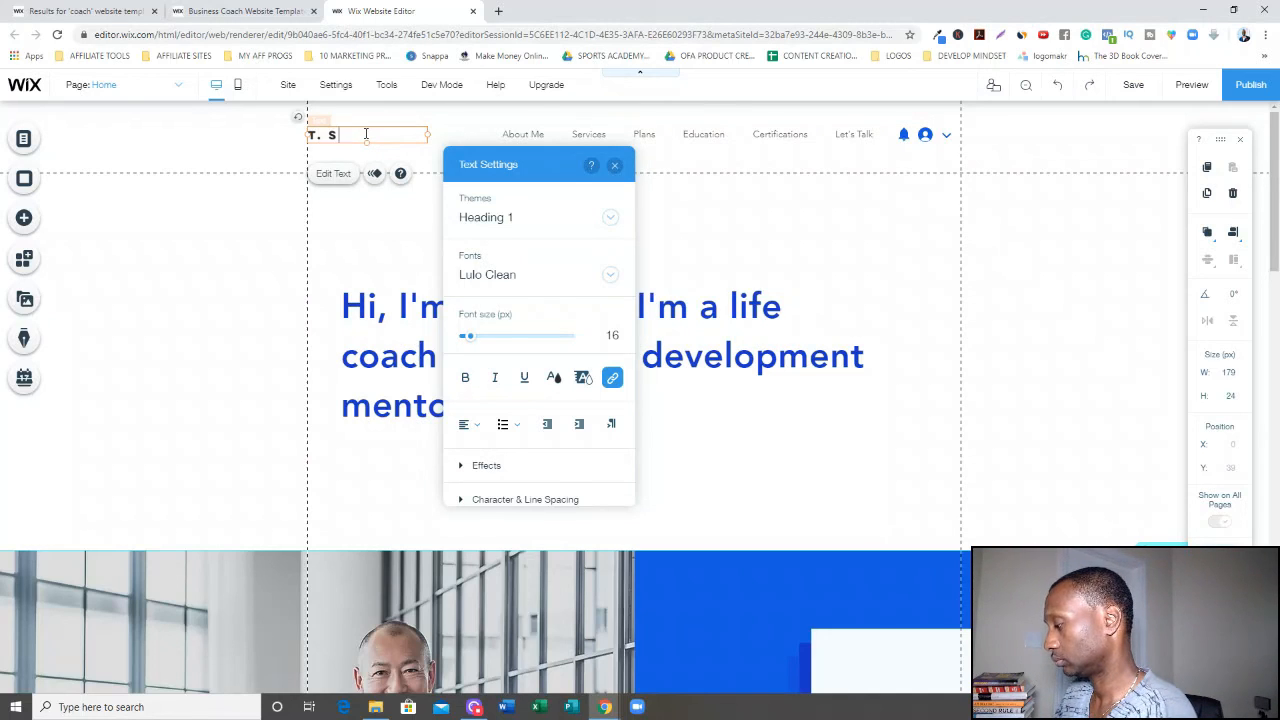
text(AUNDERS)
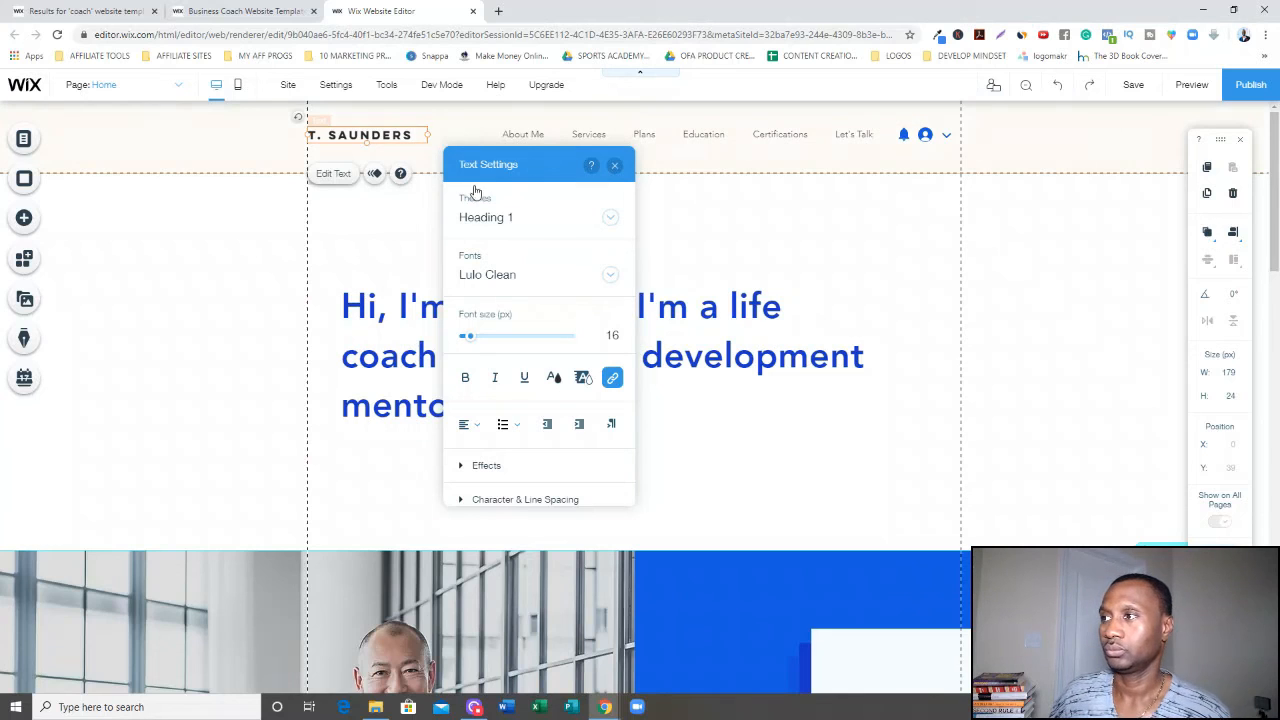
click(421, 215)
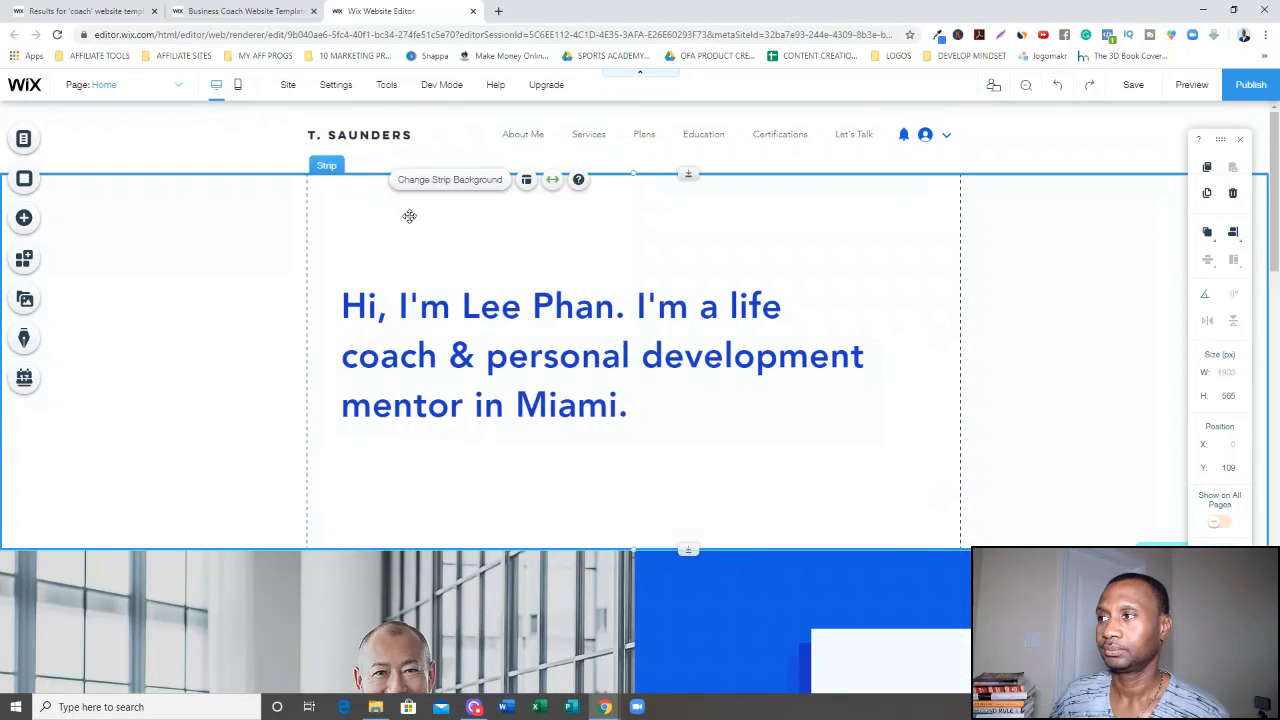
Open the site menu manager and step through its pages and sections to review the template's structure.
click(537, 136)
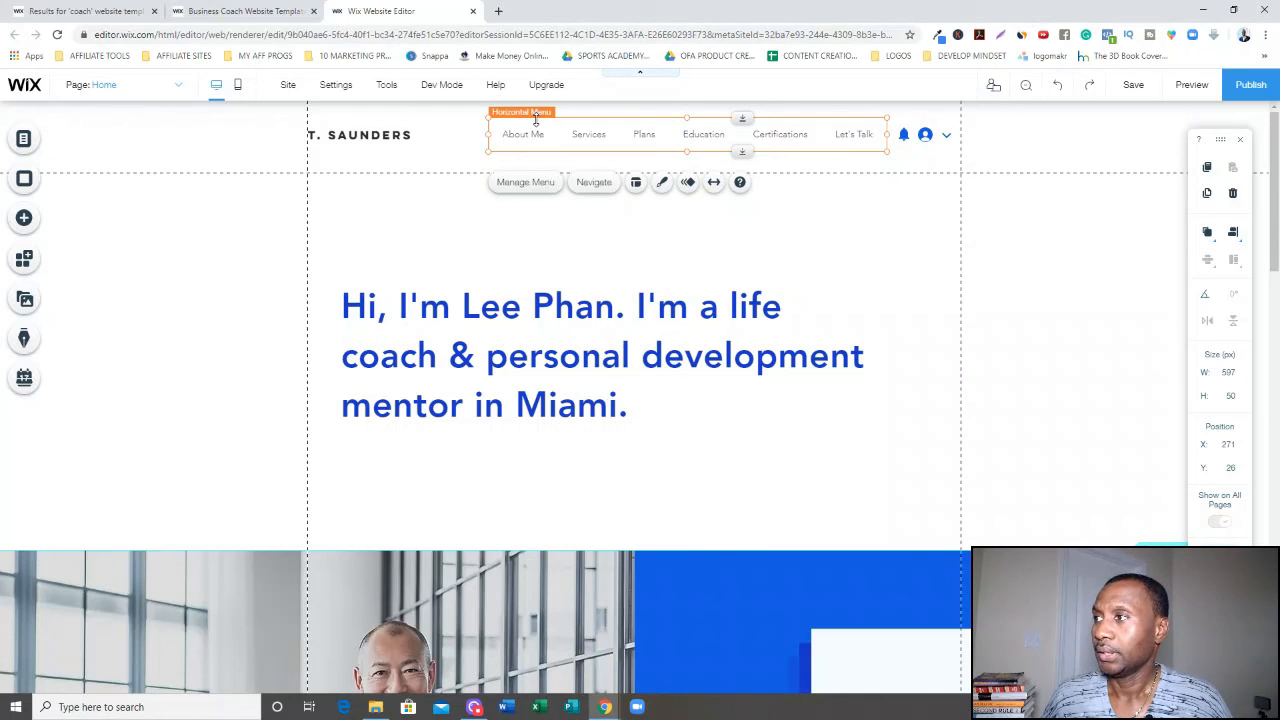
click(533, 185)
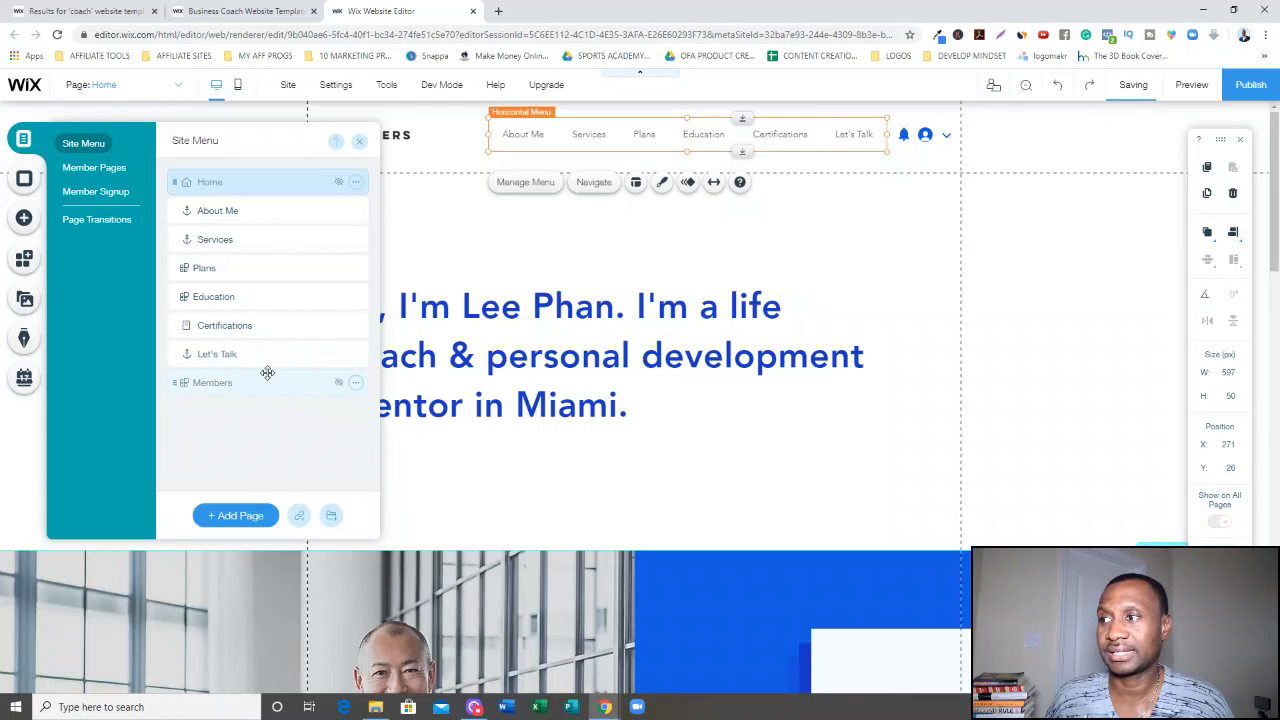
click(269, 212)
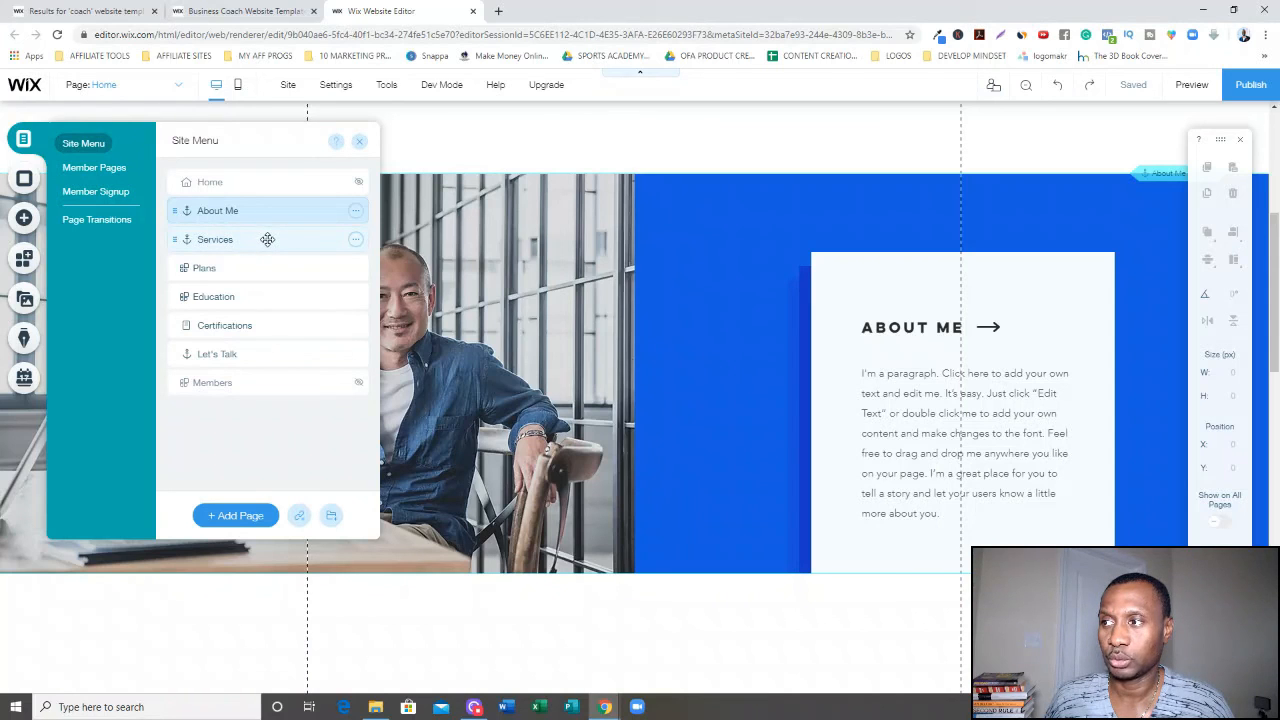
click(267, 239)
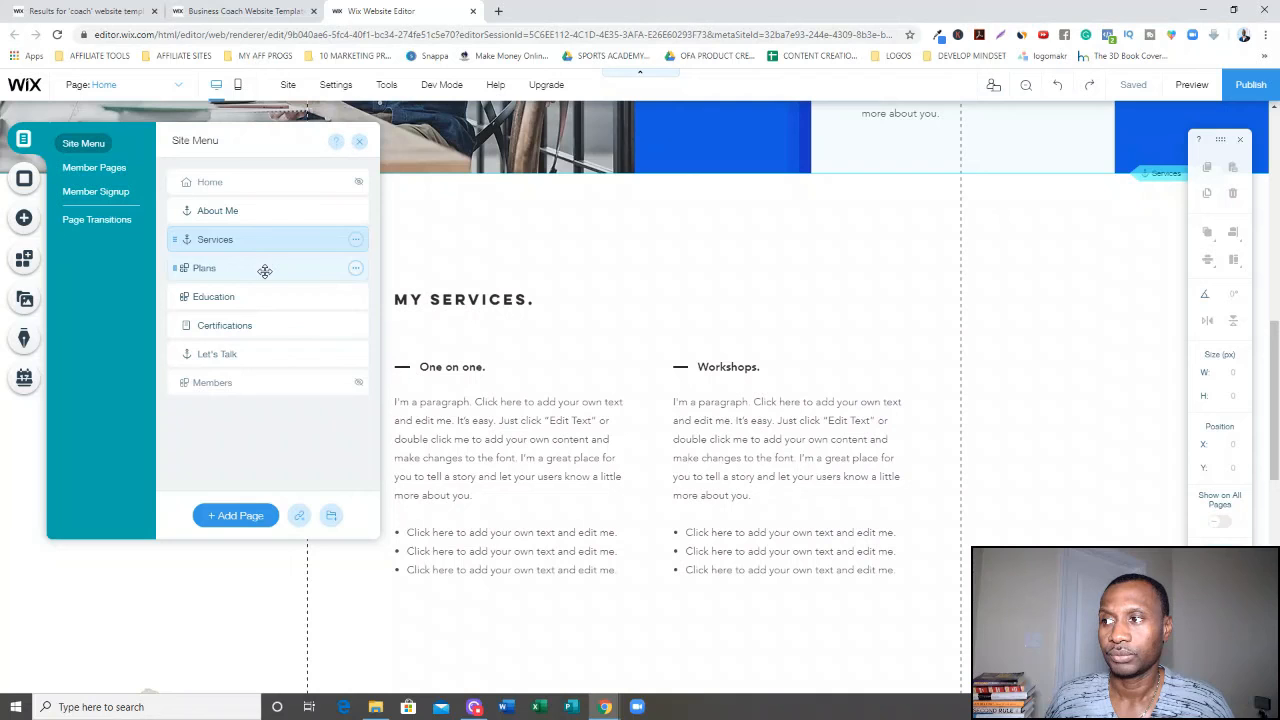
click(264, 269)
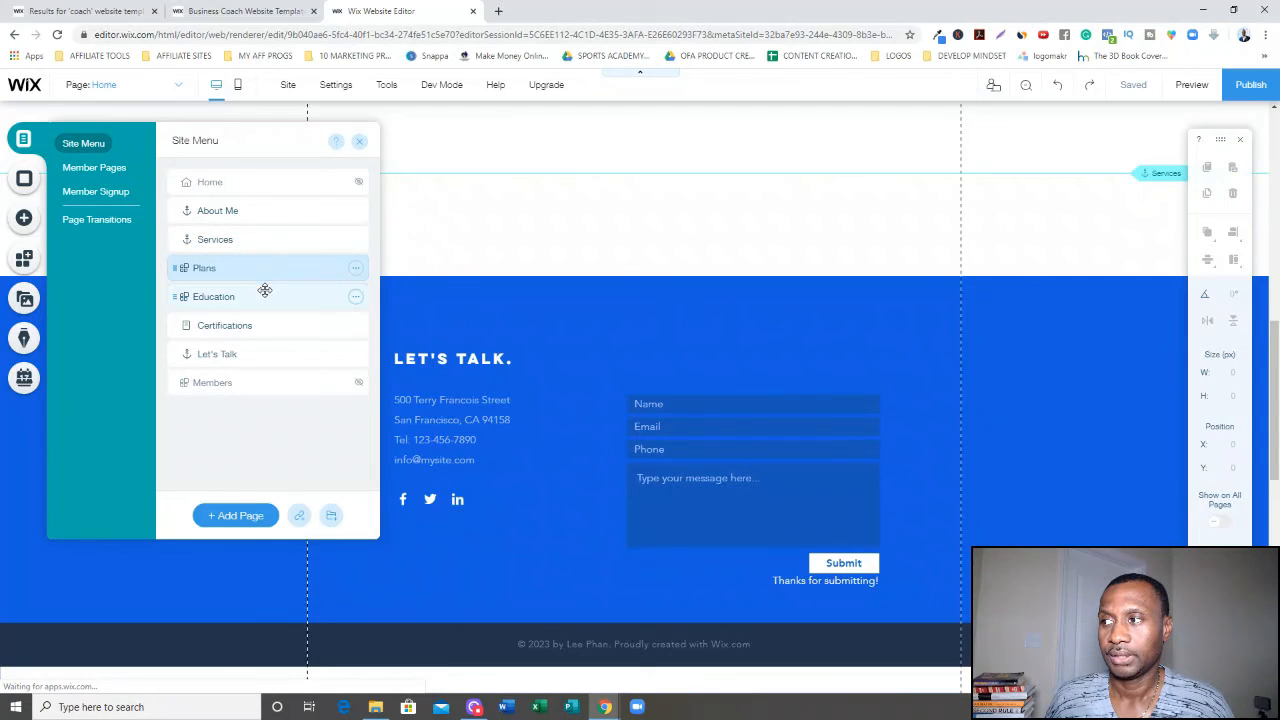
click(265, 297)
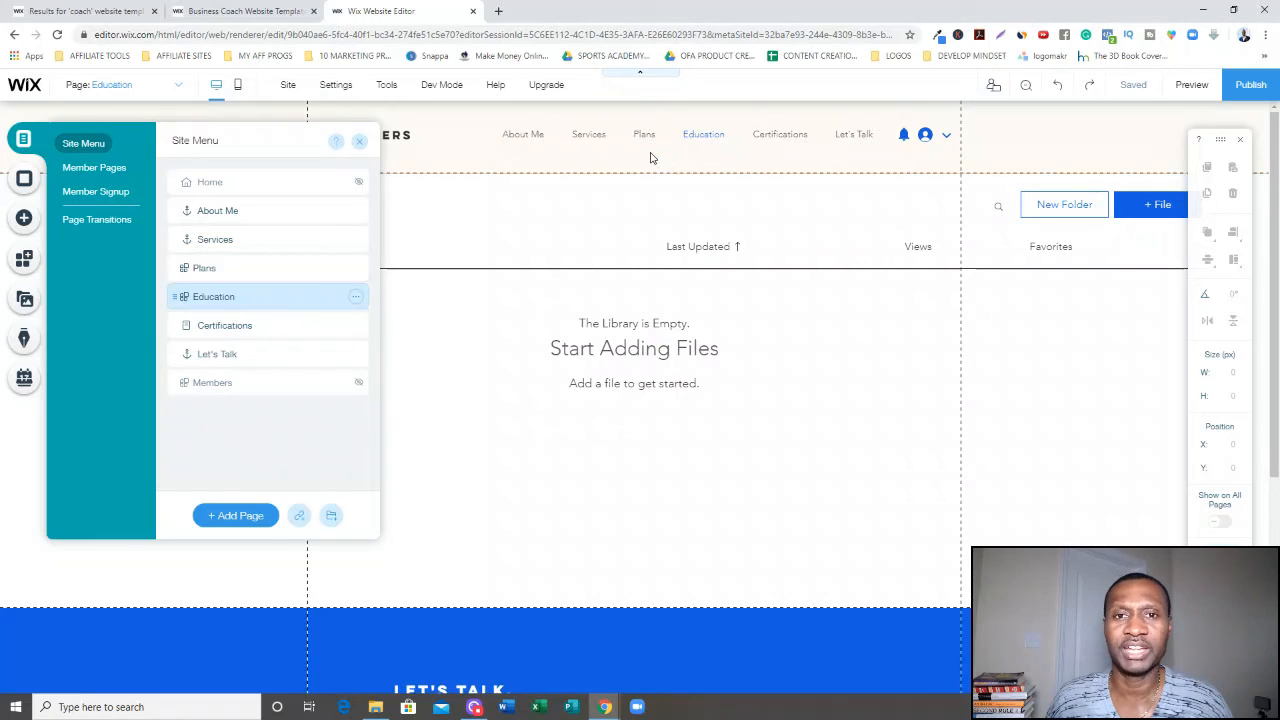
click(314, 210)
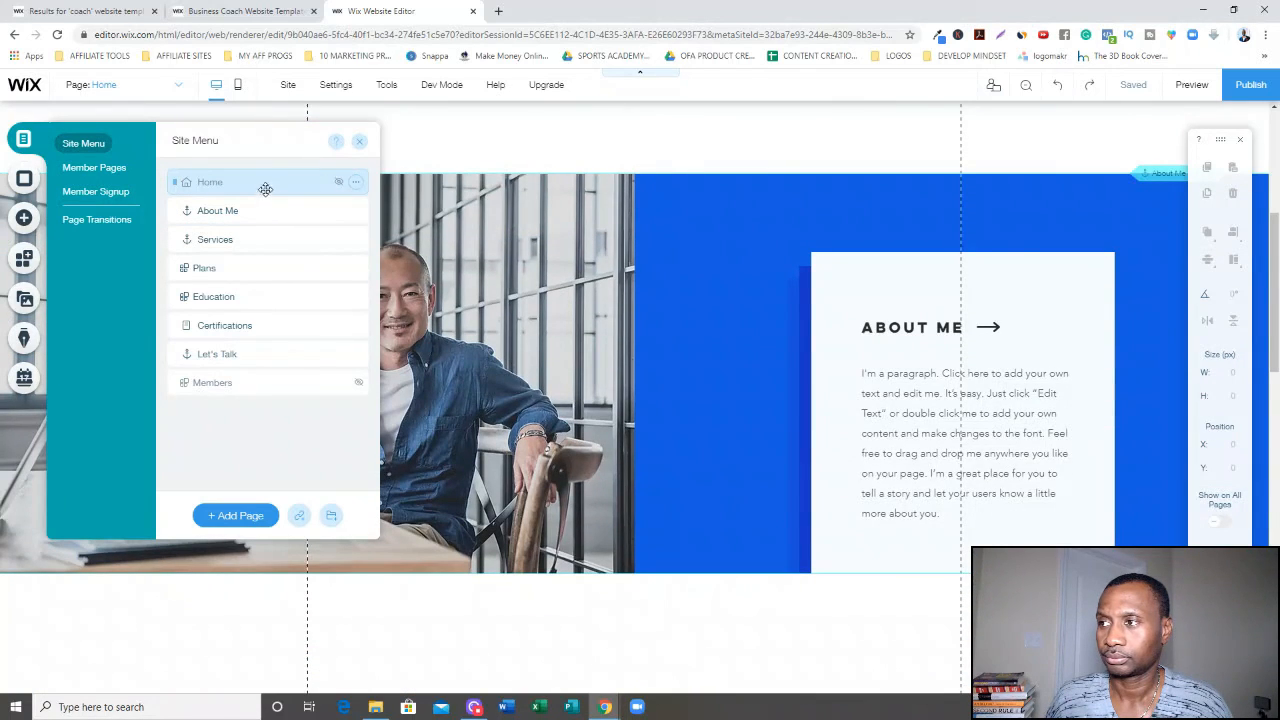
click(674, 146)
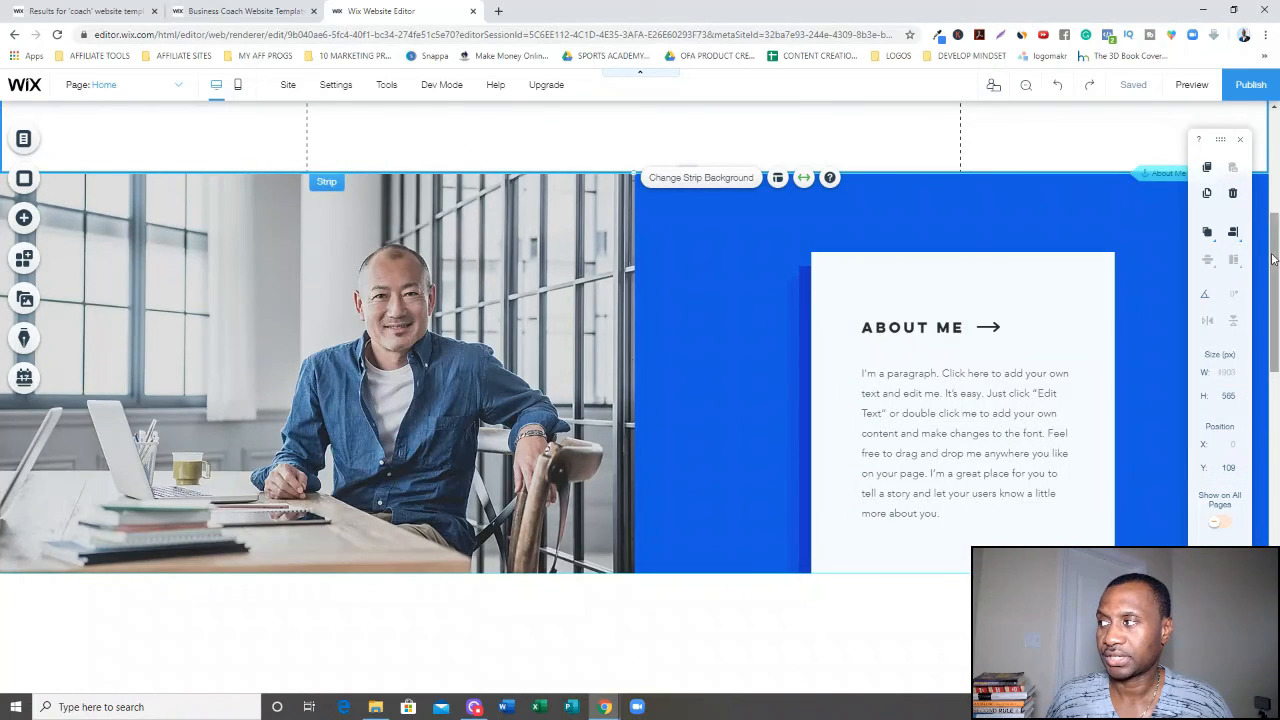
drag(1273, 261, 1275, 143)
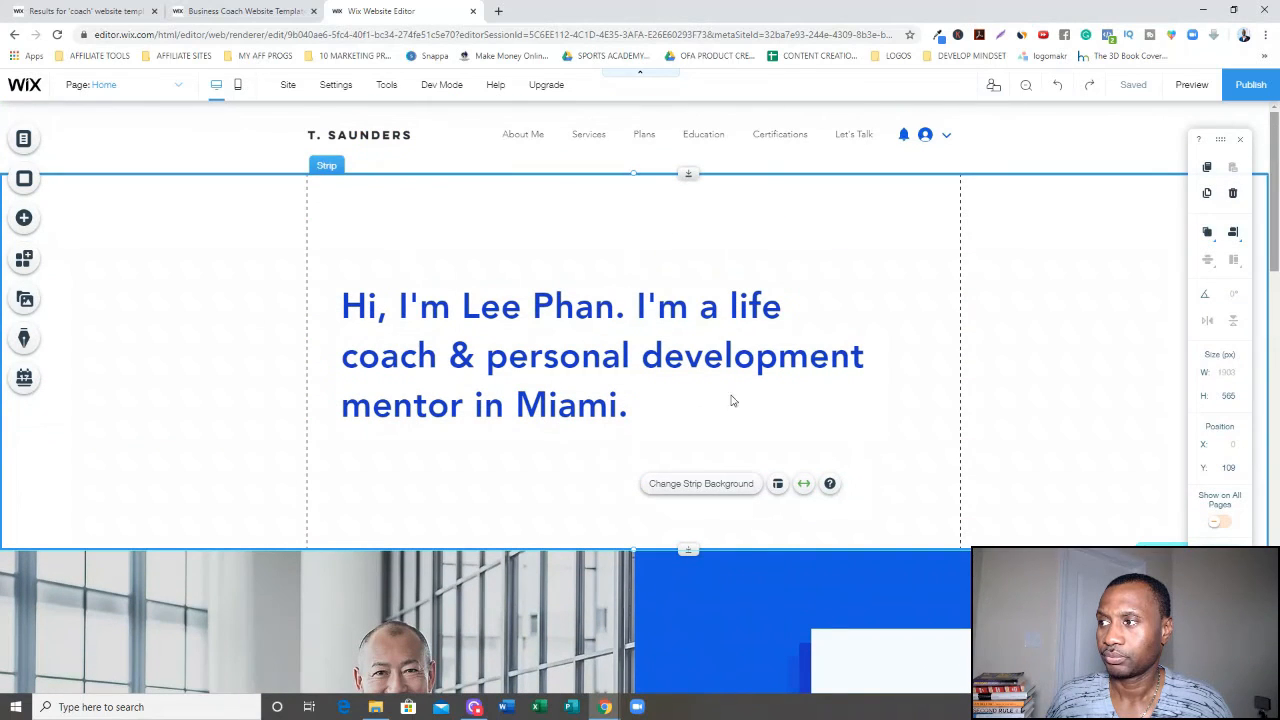
Replace the template coach's name in the hero heading with the owner's full name.
click(573, 372)
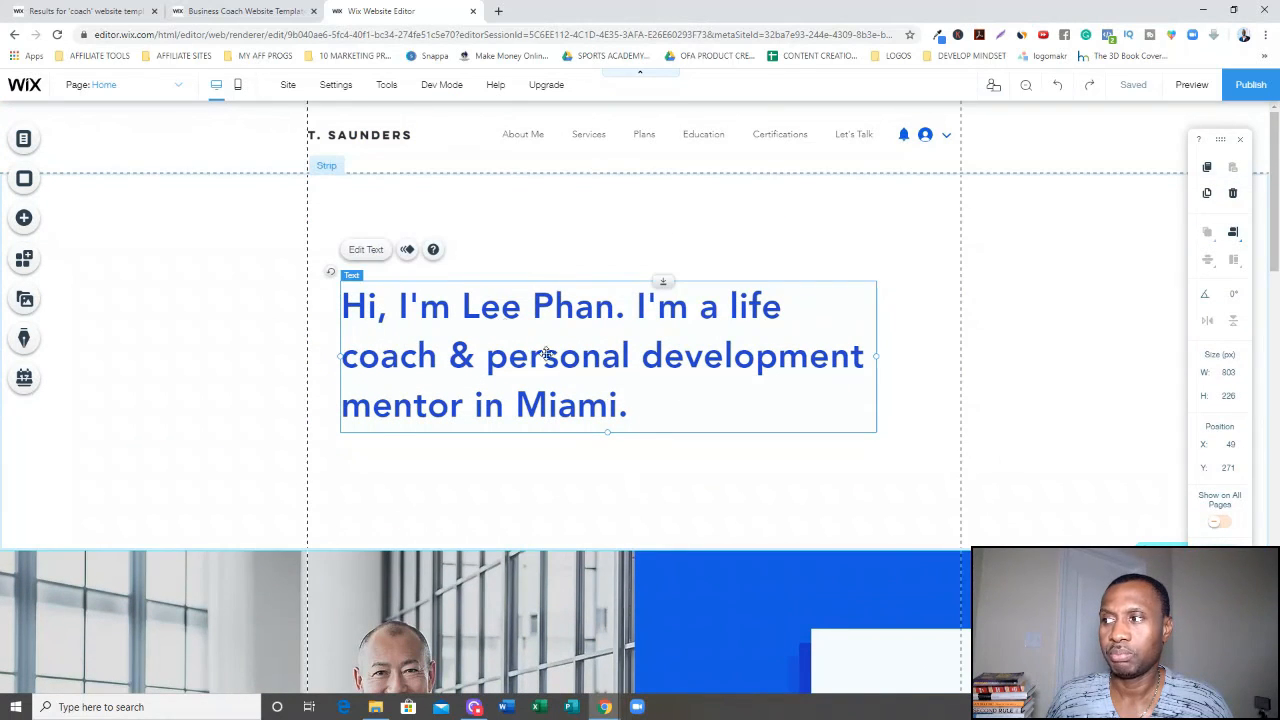
double_click(495, 318)
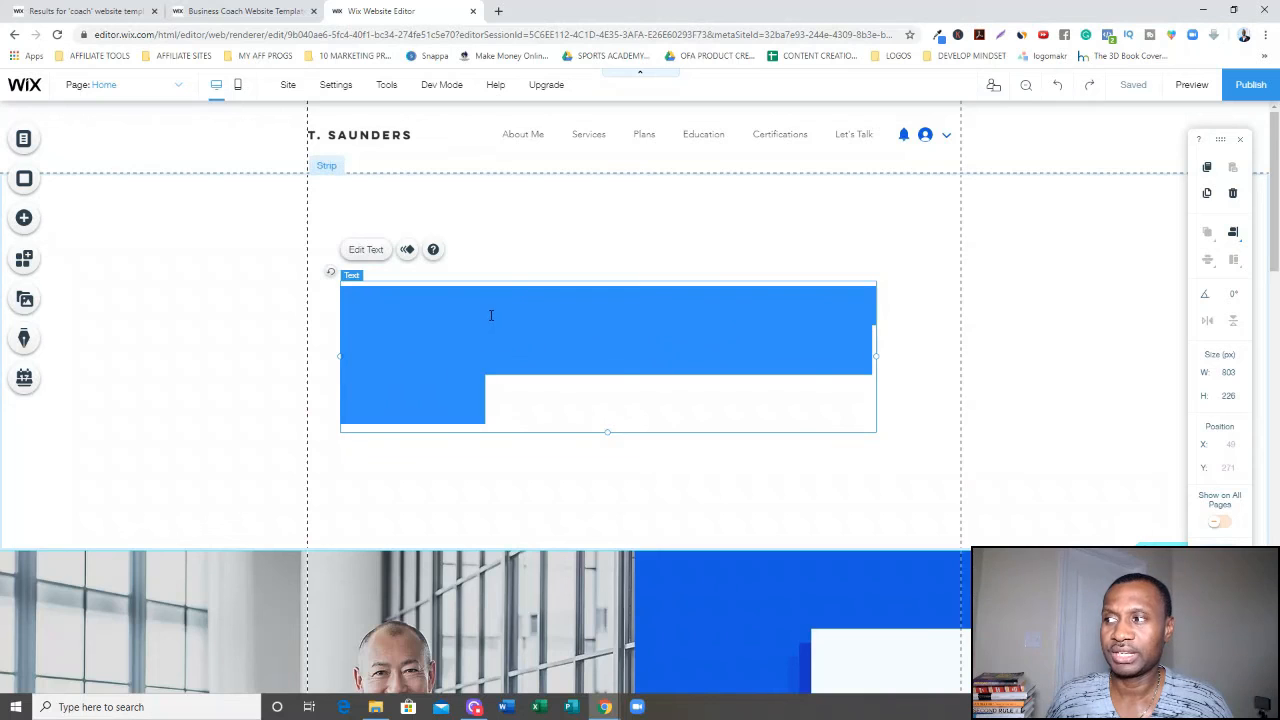
click(491, 315)
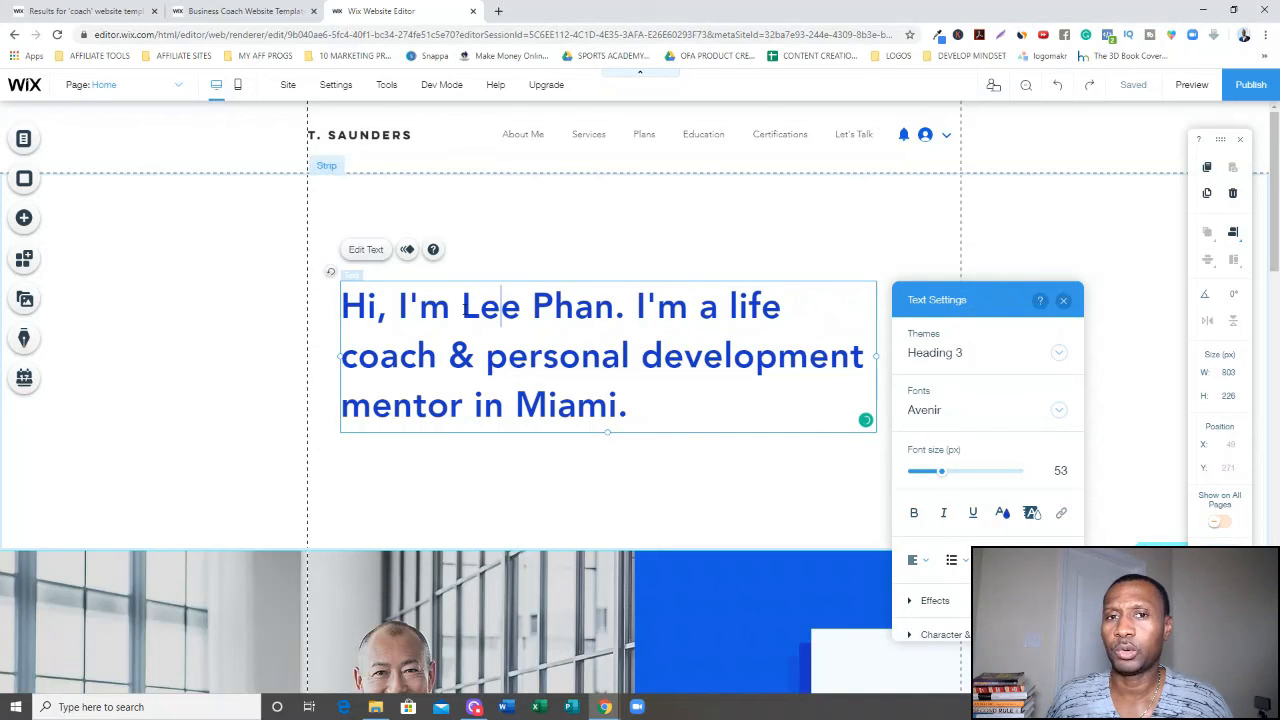
drag(462, 308, 596, 308)
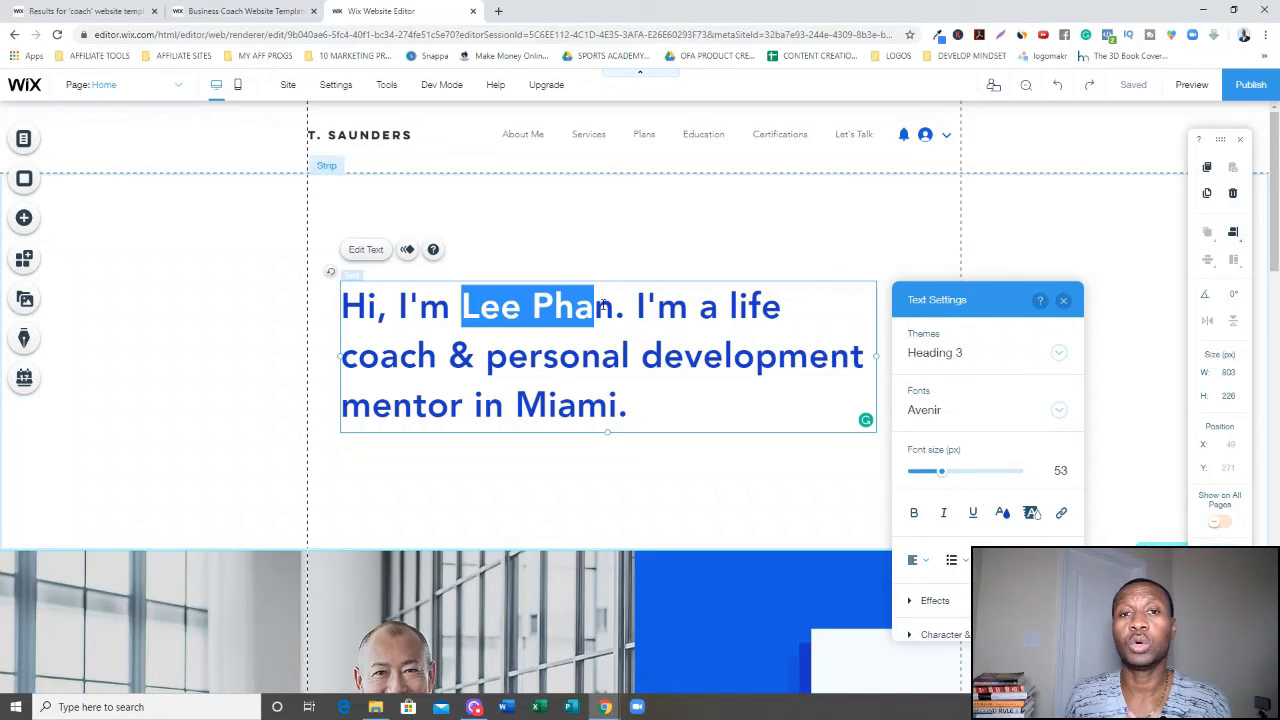
key(Delete)
key(Delete)
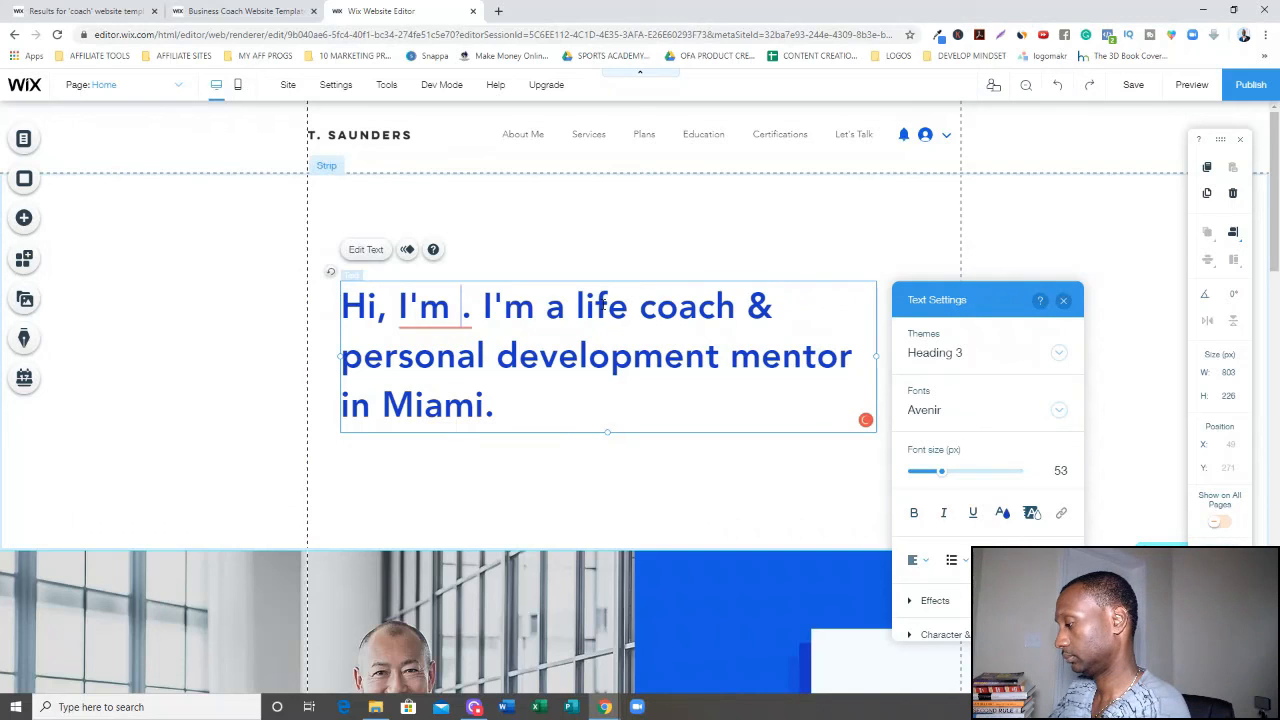
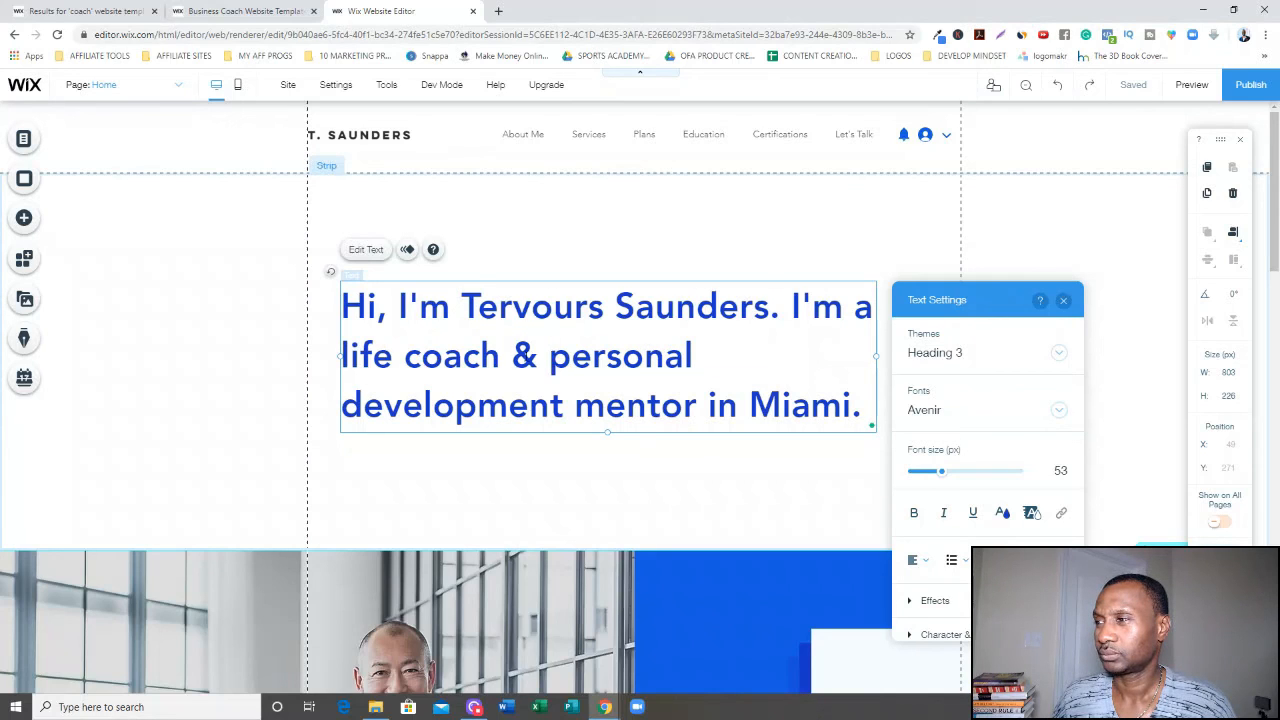
Delete "& personal development mentor" from the hero heading.
drag(512, 355, 708, 405)
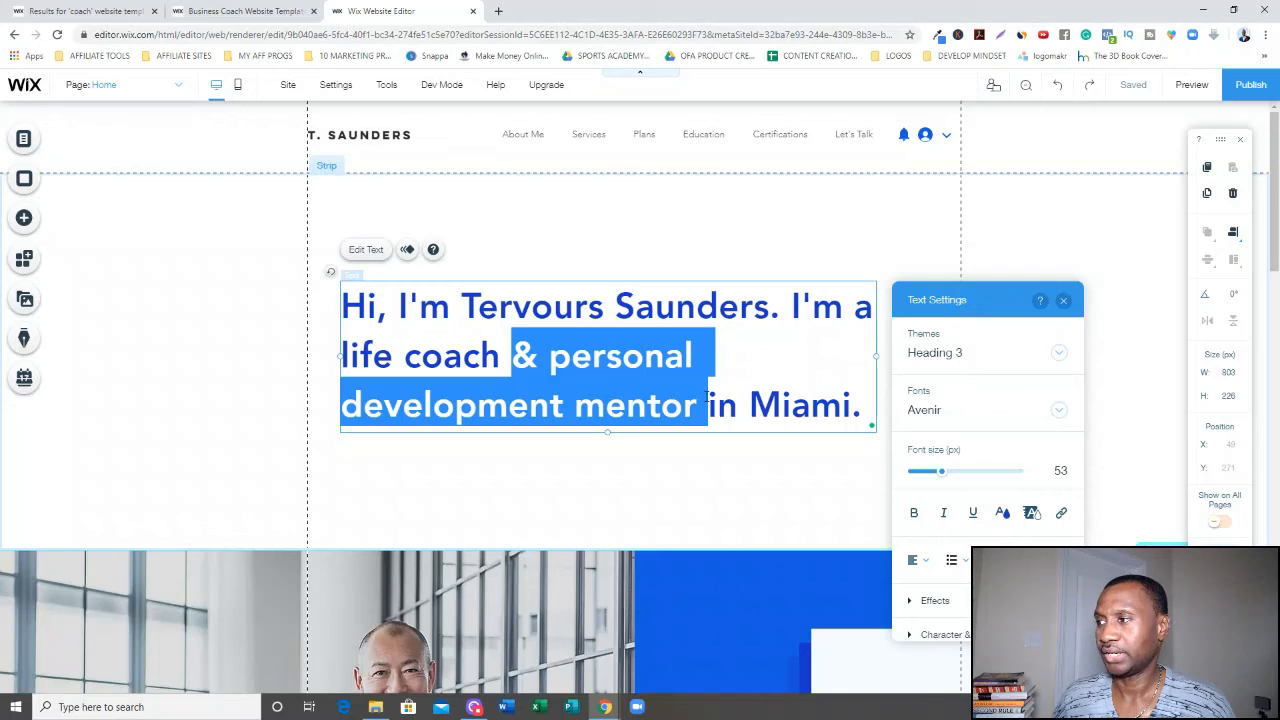
key(BackSpace)
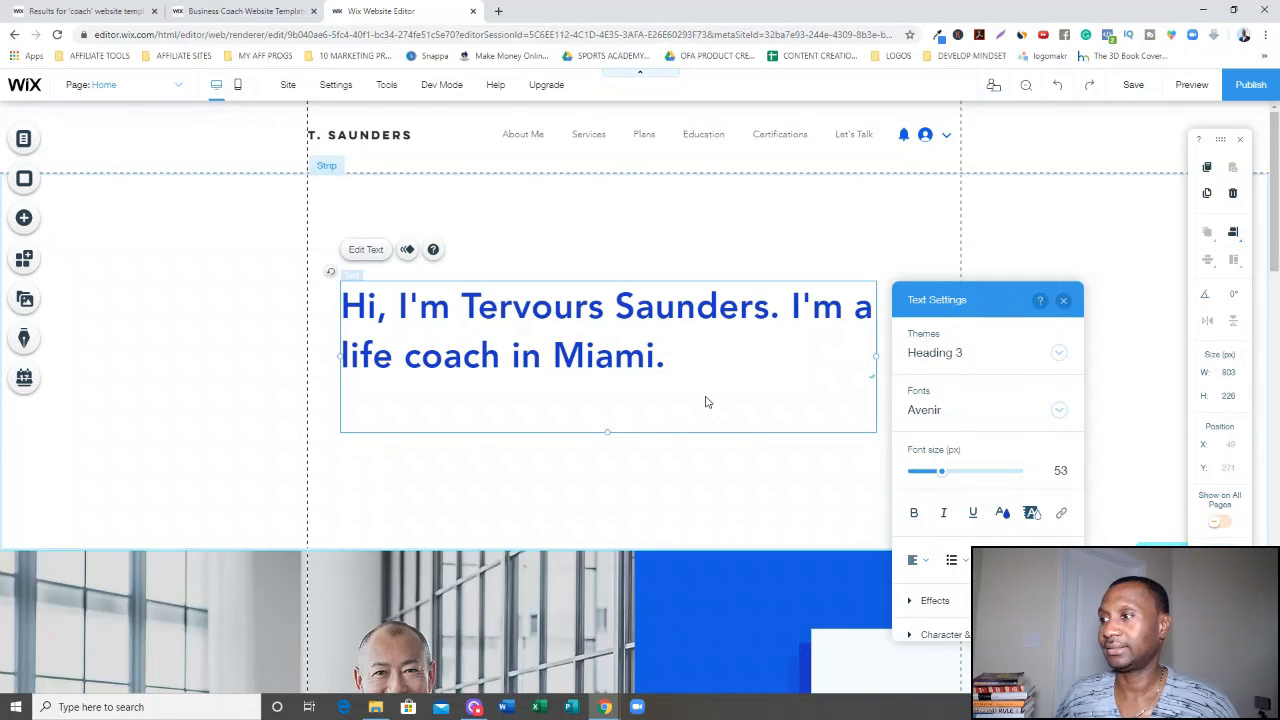
click(711, 447)
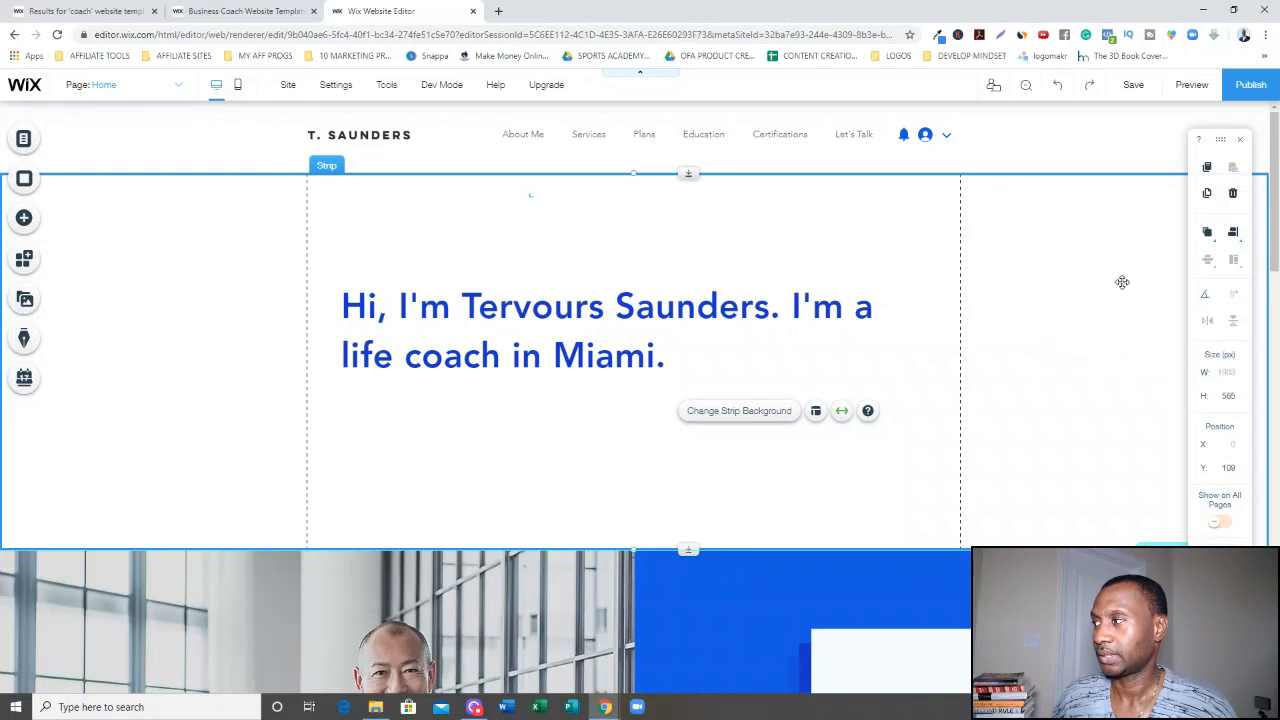
Select the left image column of the About Me section and open its column background options.
drag(1276, 231, 1276, 325)
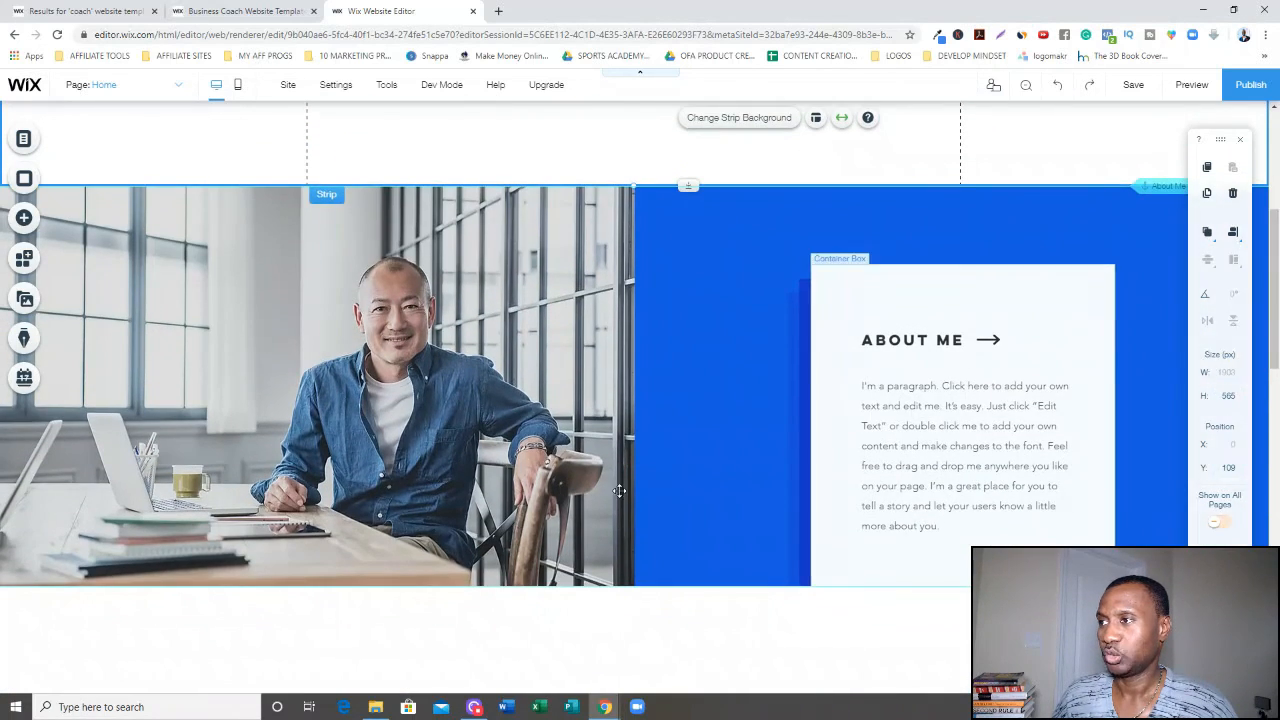
click(375, 429)
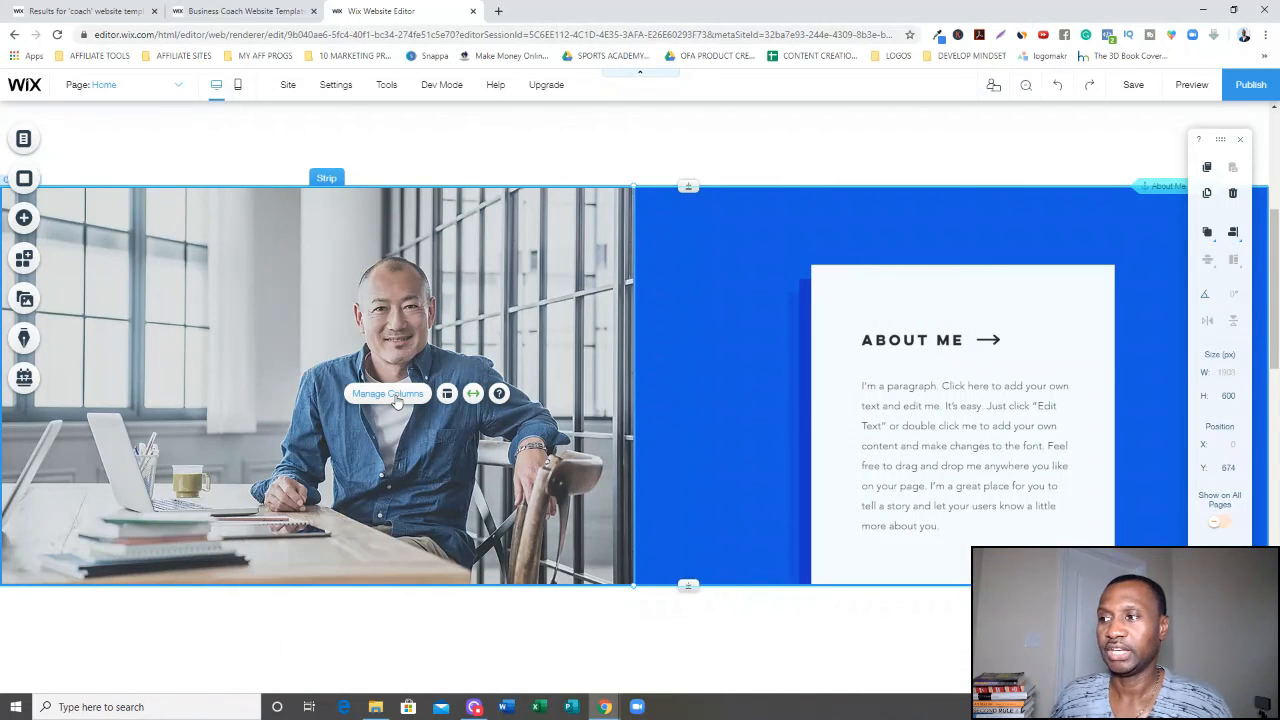
click(388, 394)
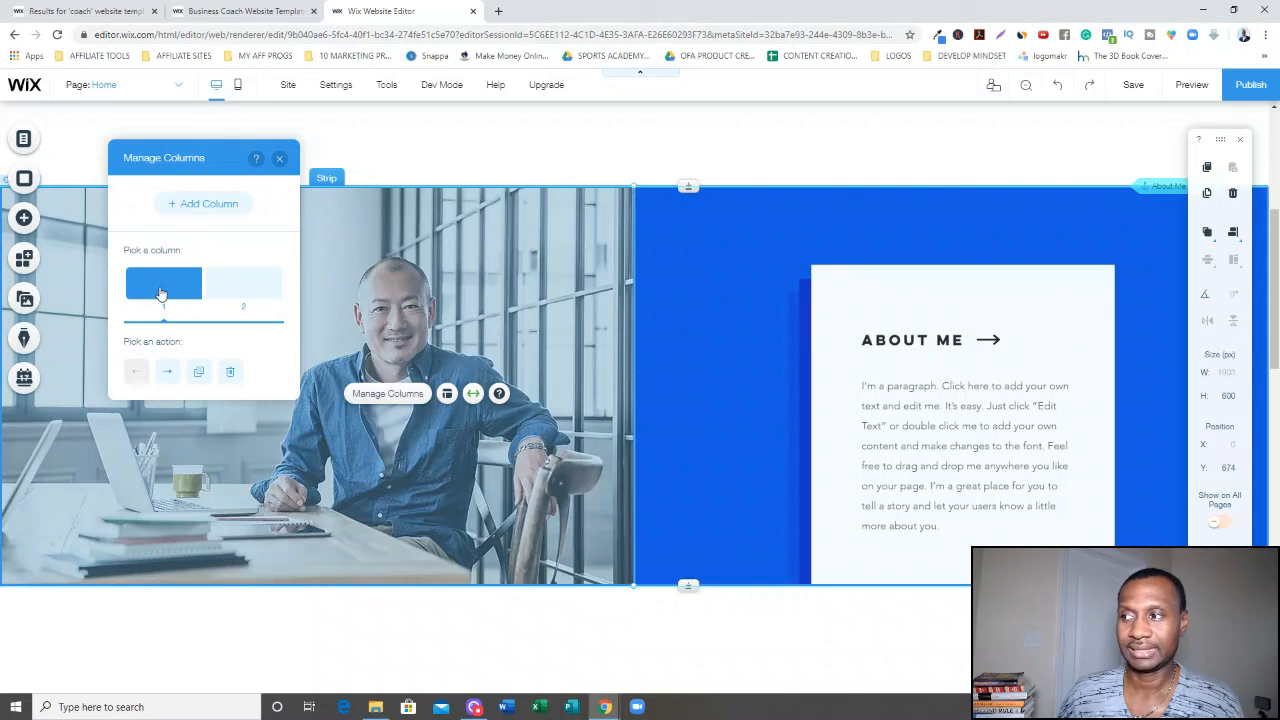
click(264, 299)
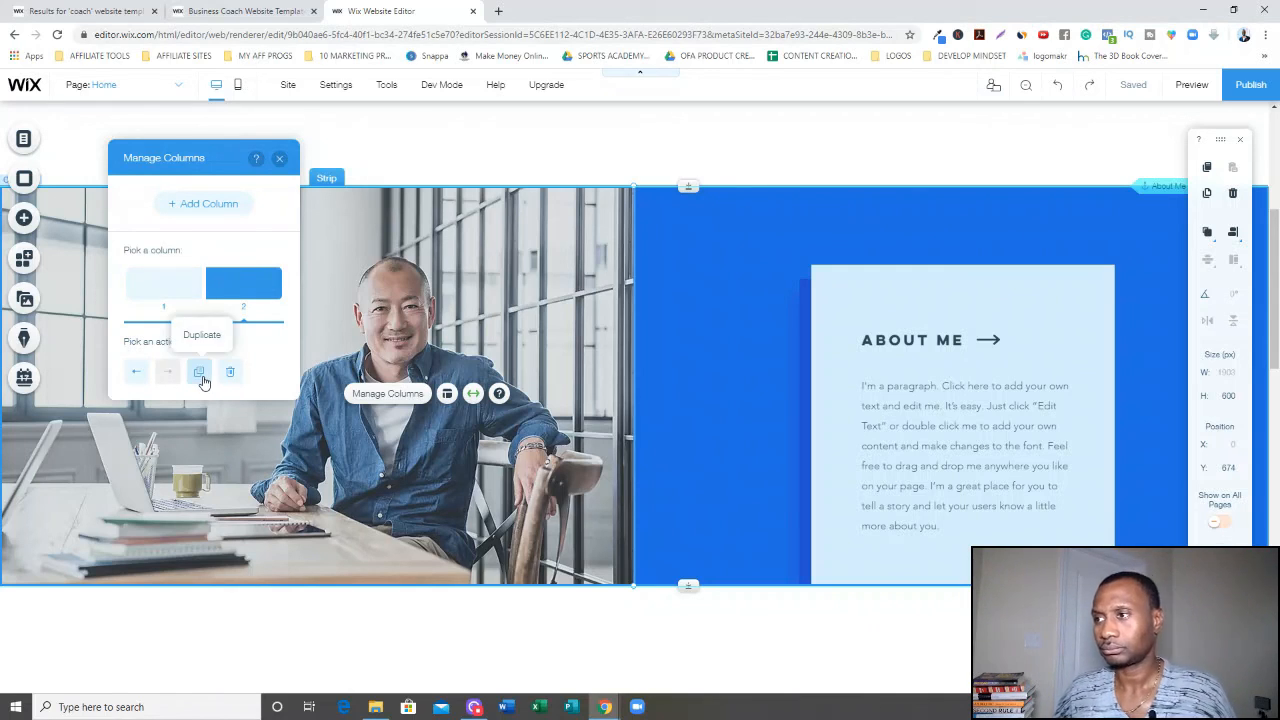
click(157, 297)
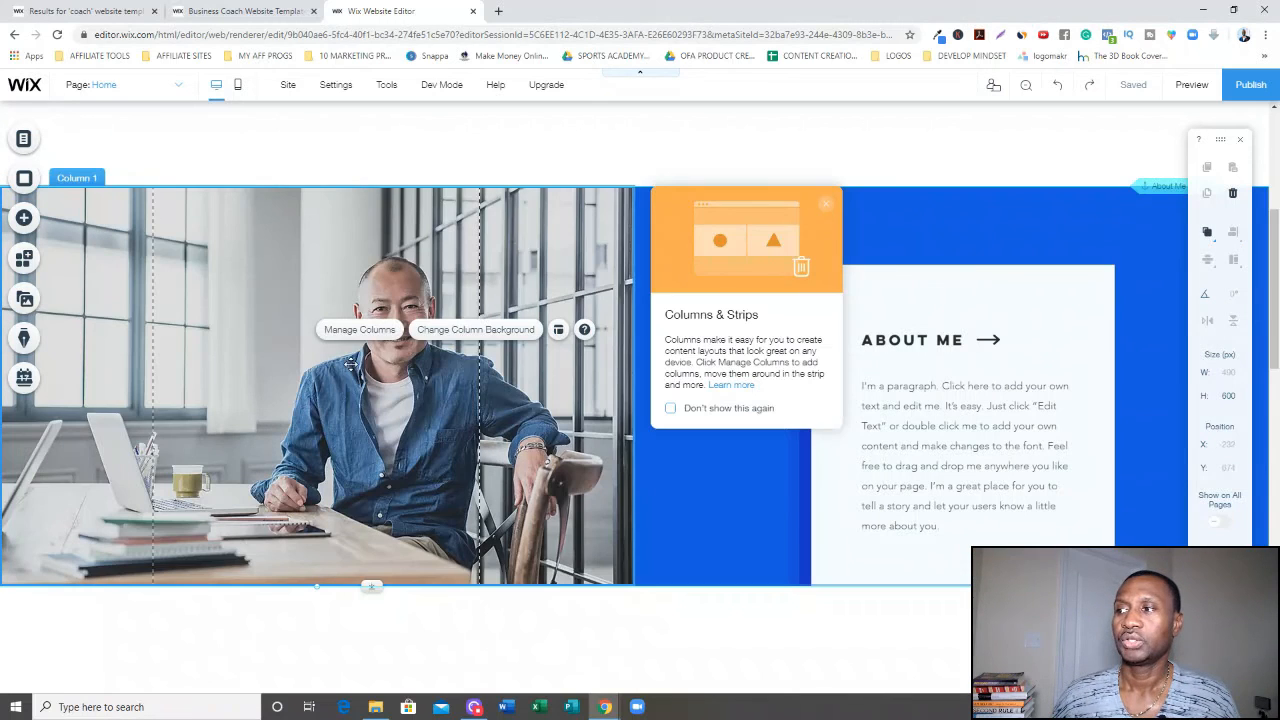
click(470, 336)
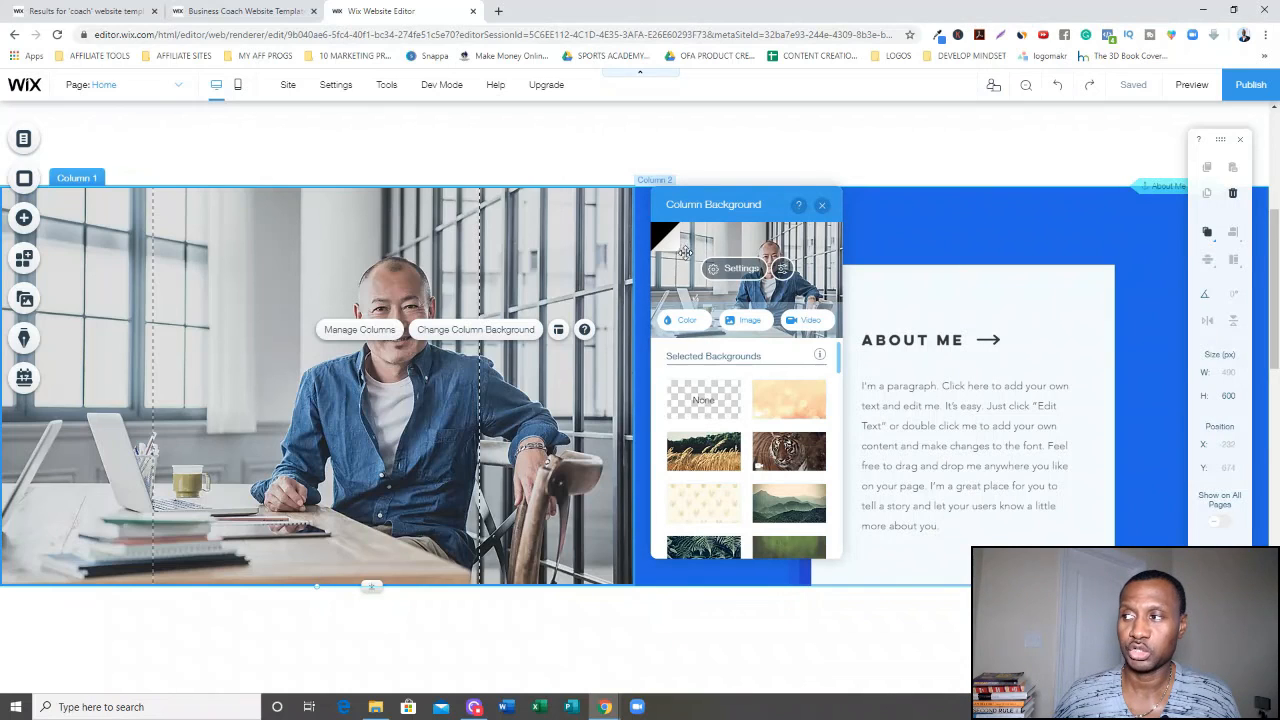
click(748, 324)
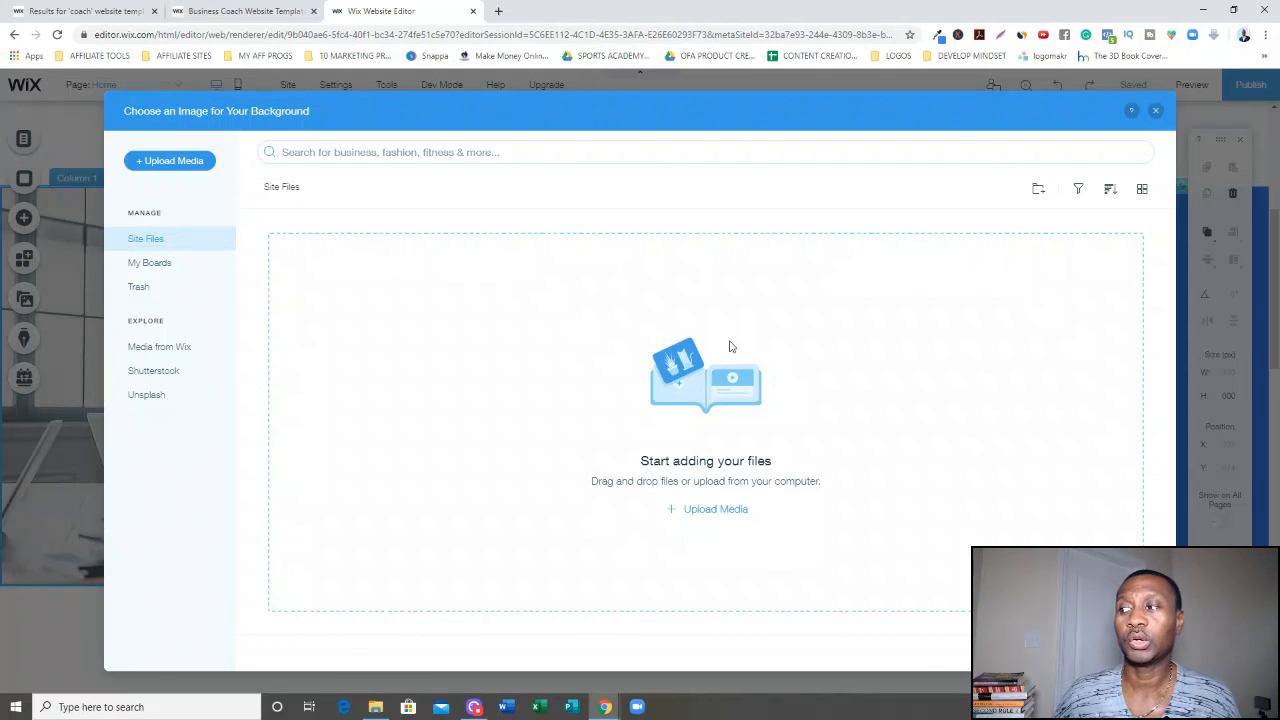
click(708, 511)
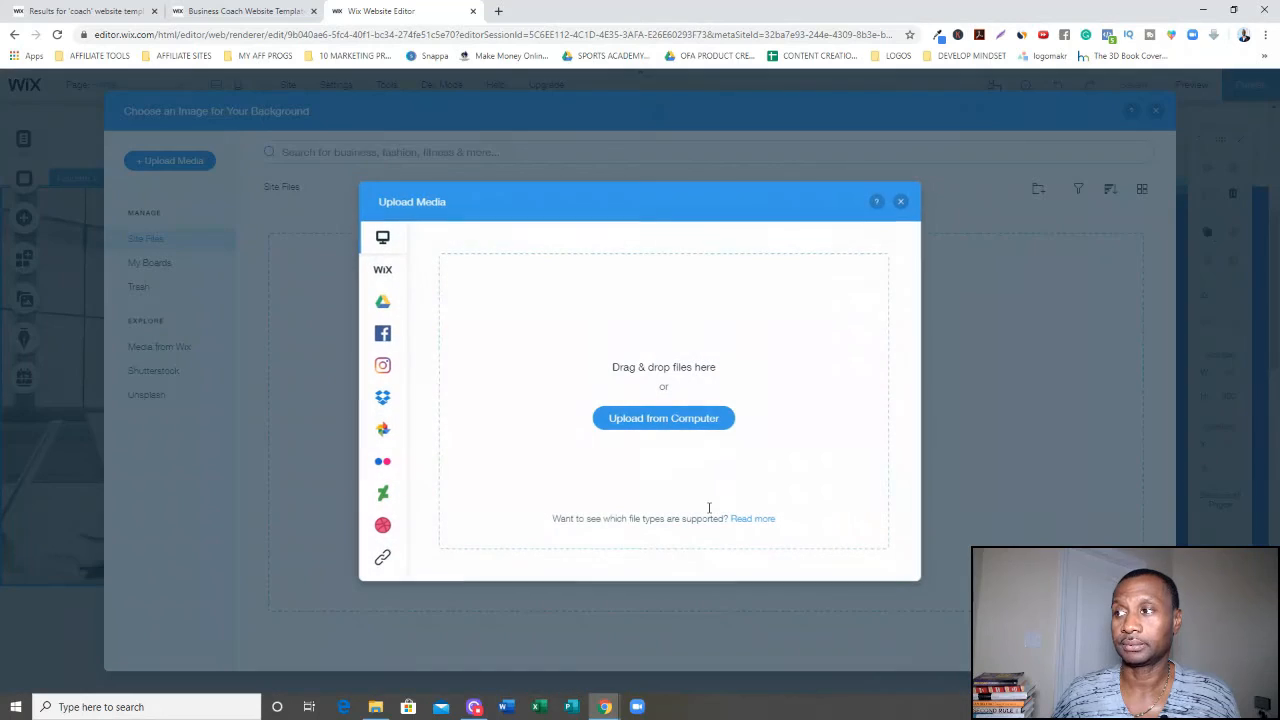
click(638, 424)
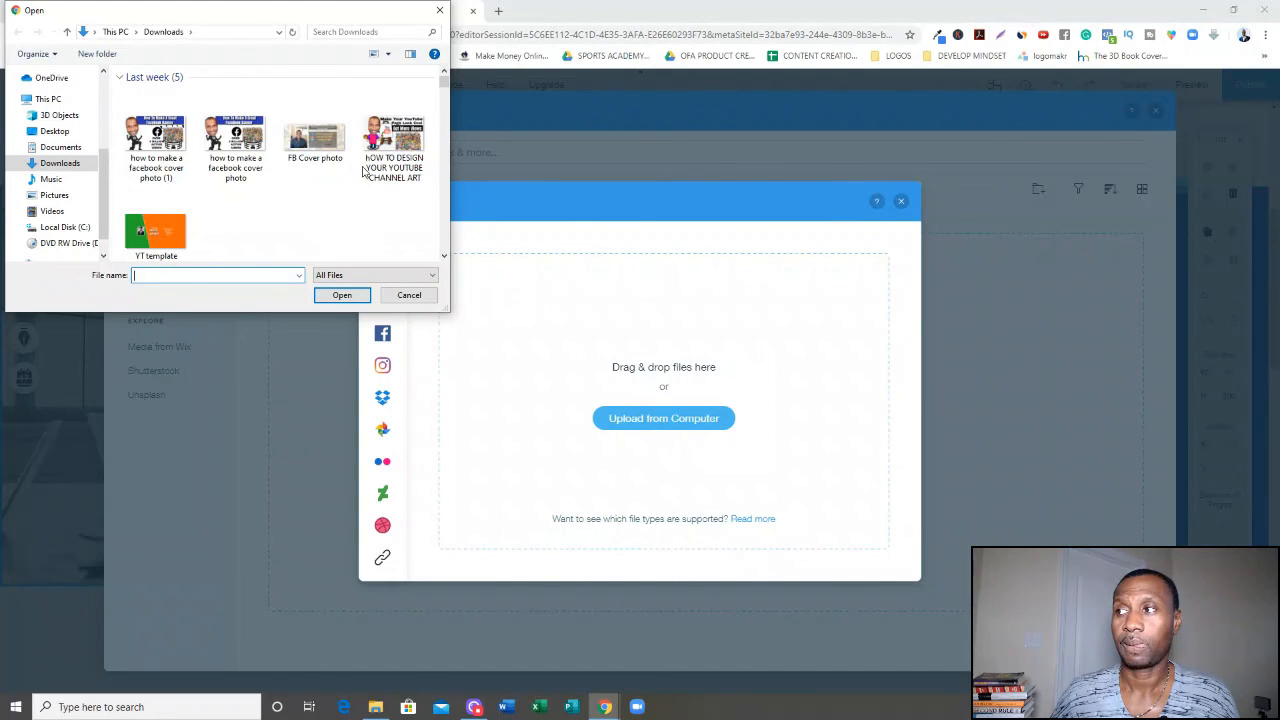
click(440, 11)
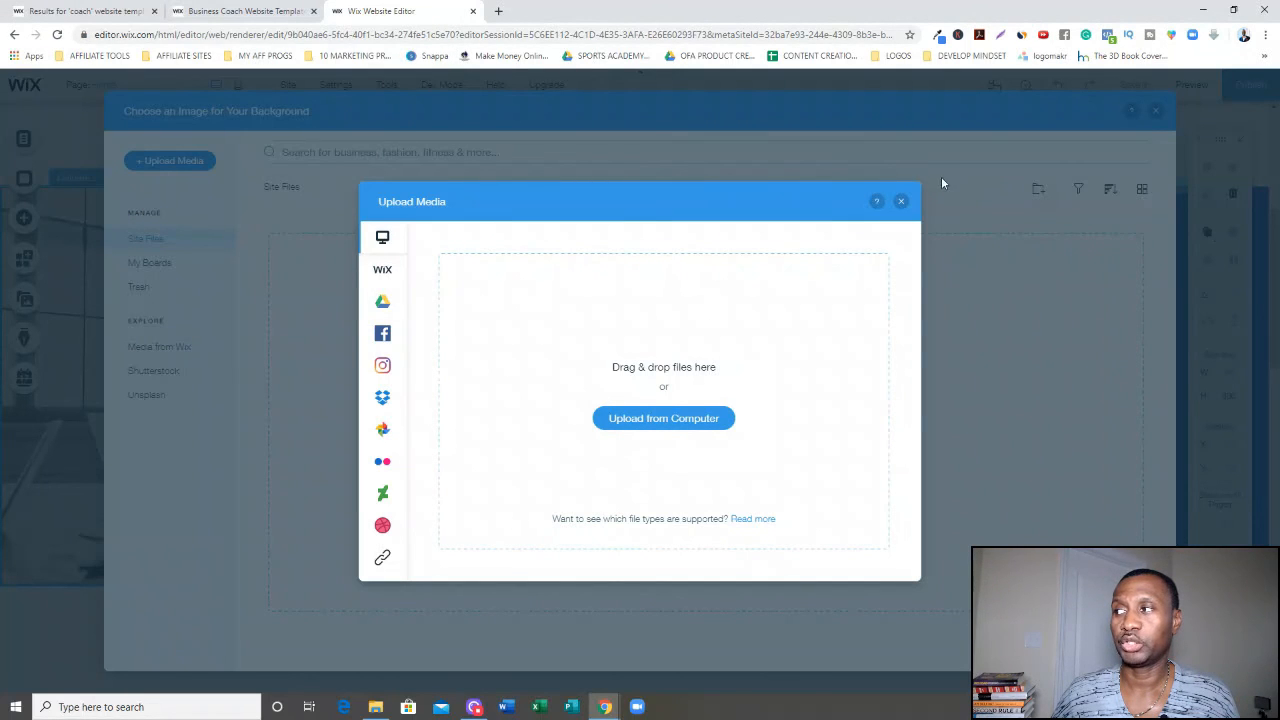
click(901, 202)
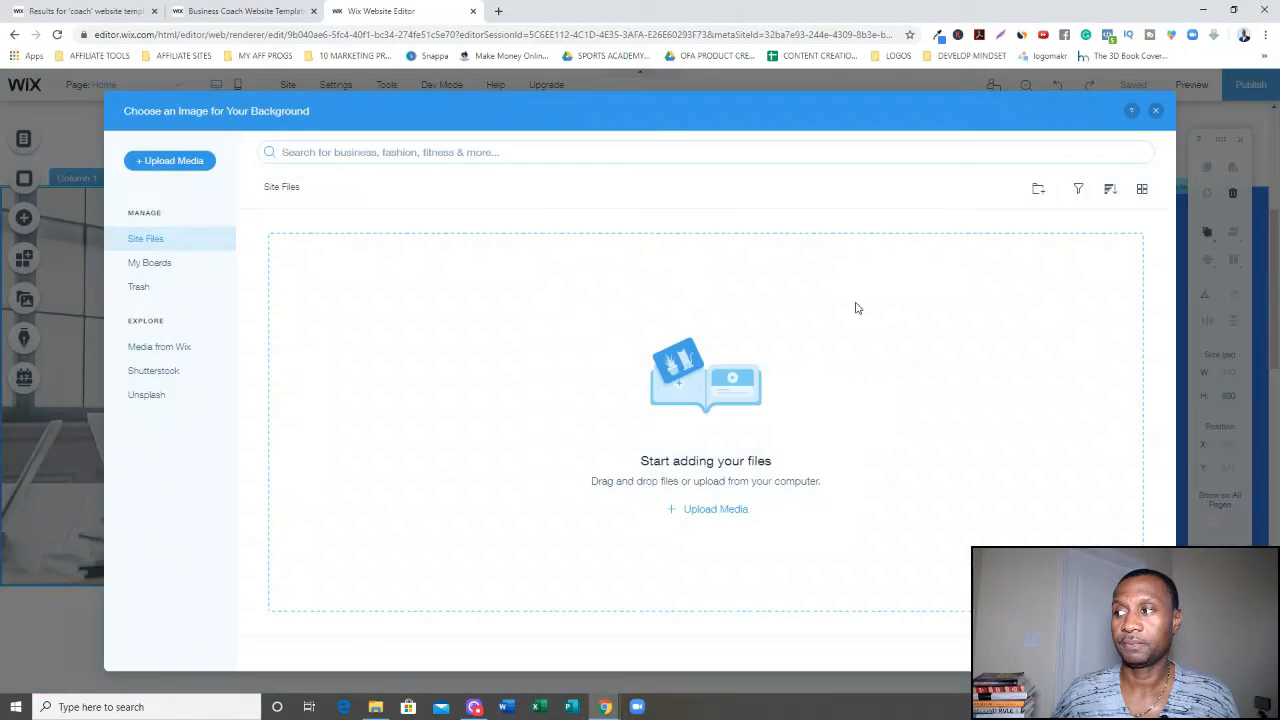
click(1157, 111)
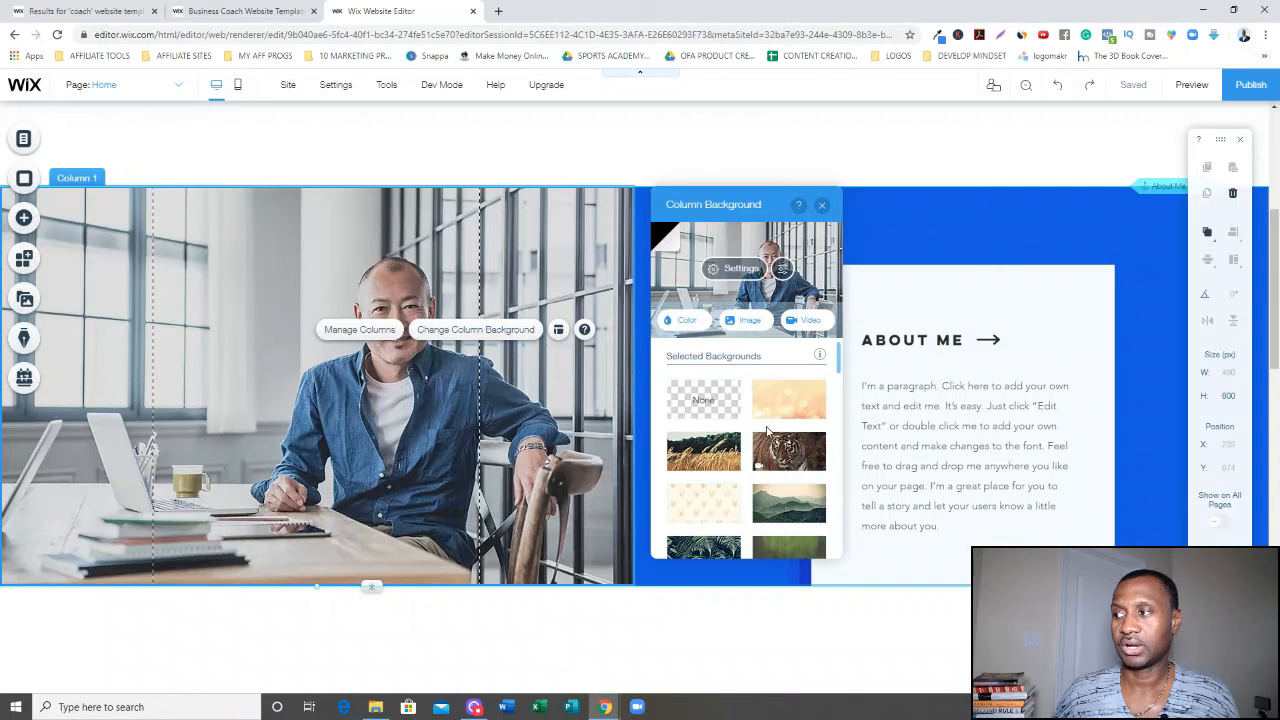
Set the left column's background to the Tiger video from the selected backgrounds.
mouse_move(787, 453)
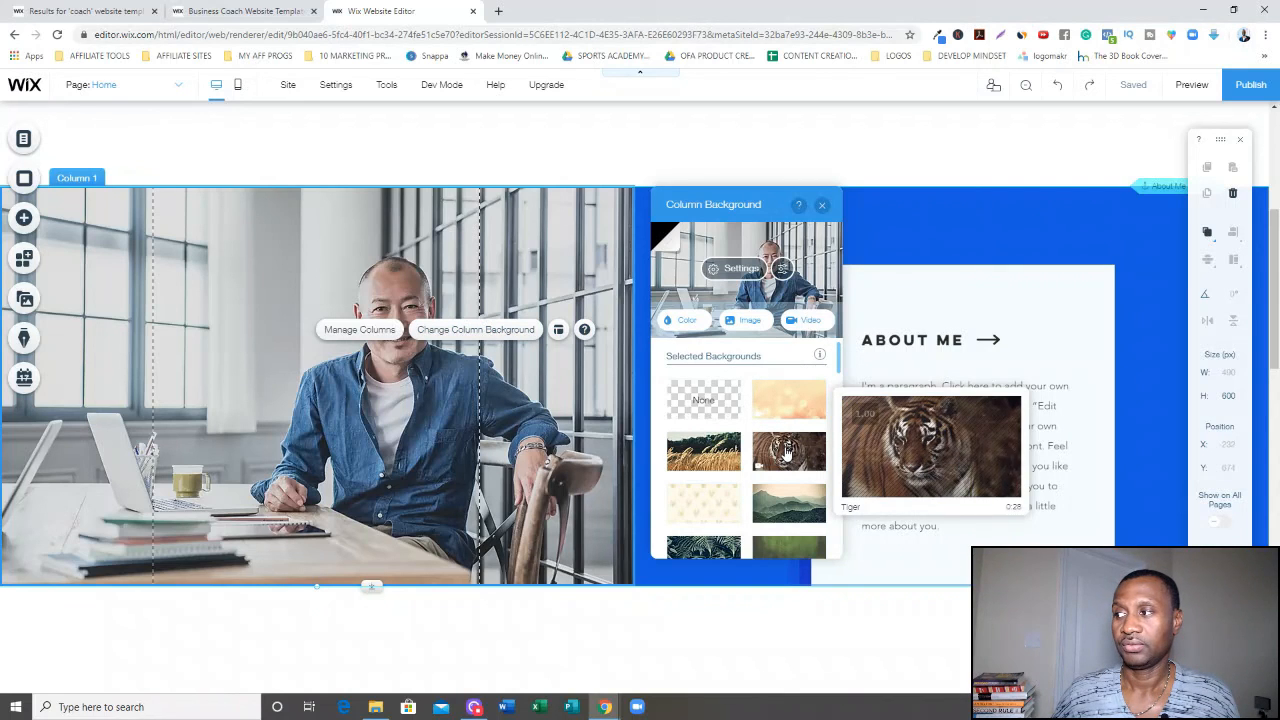
click(787, 453)
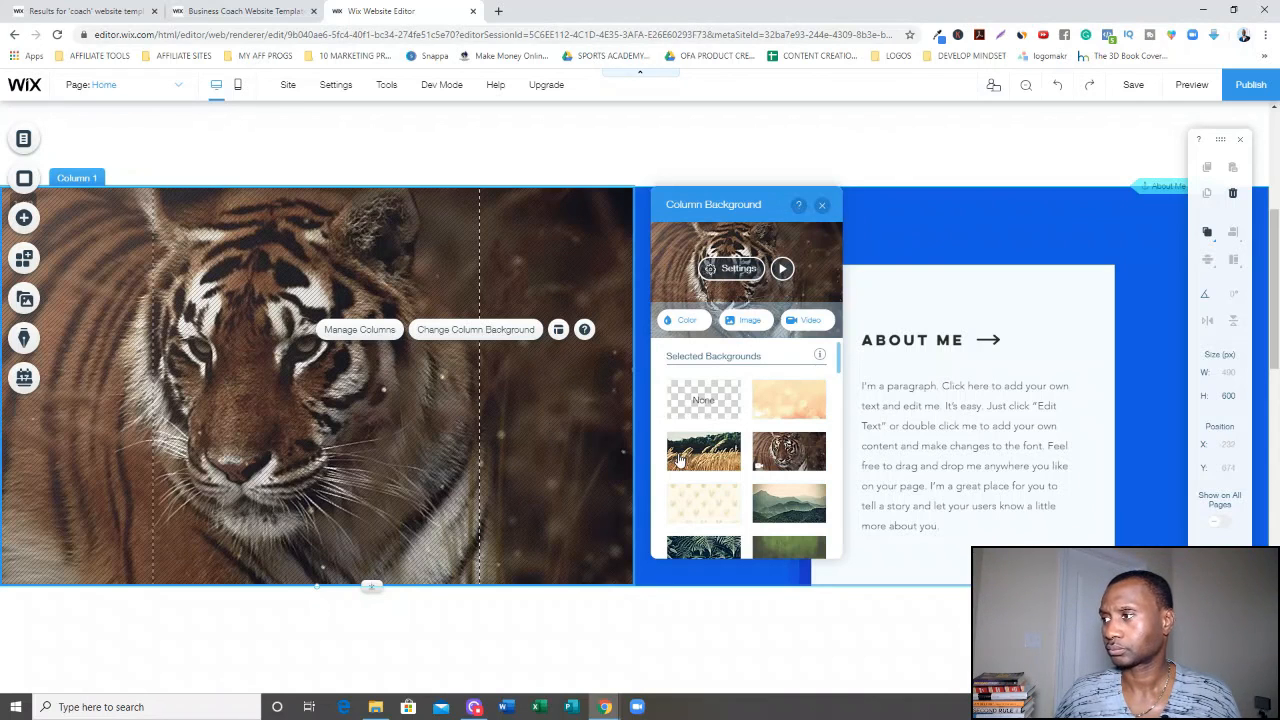
mouse_move(826, 512)
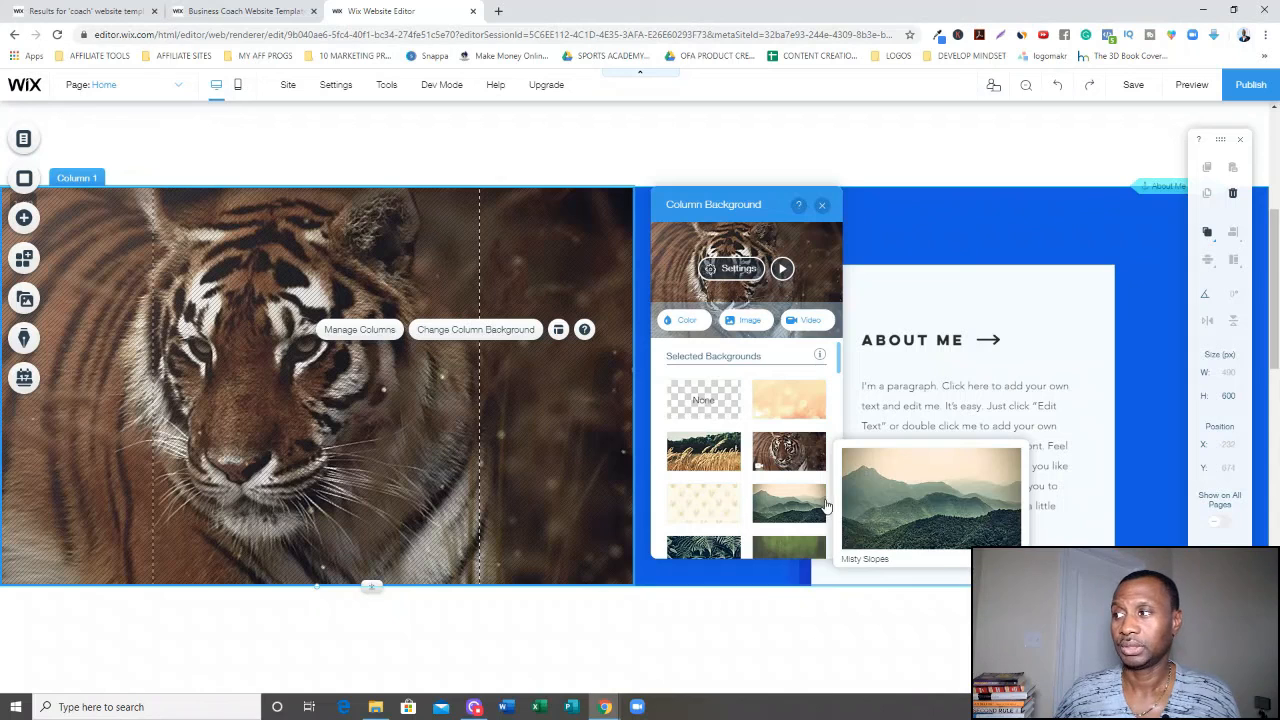
click(946, 318)
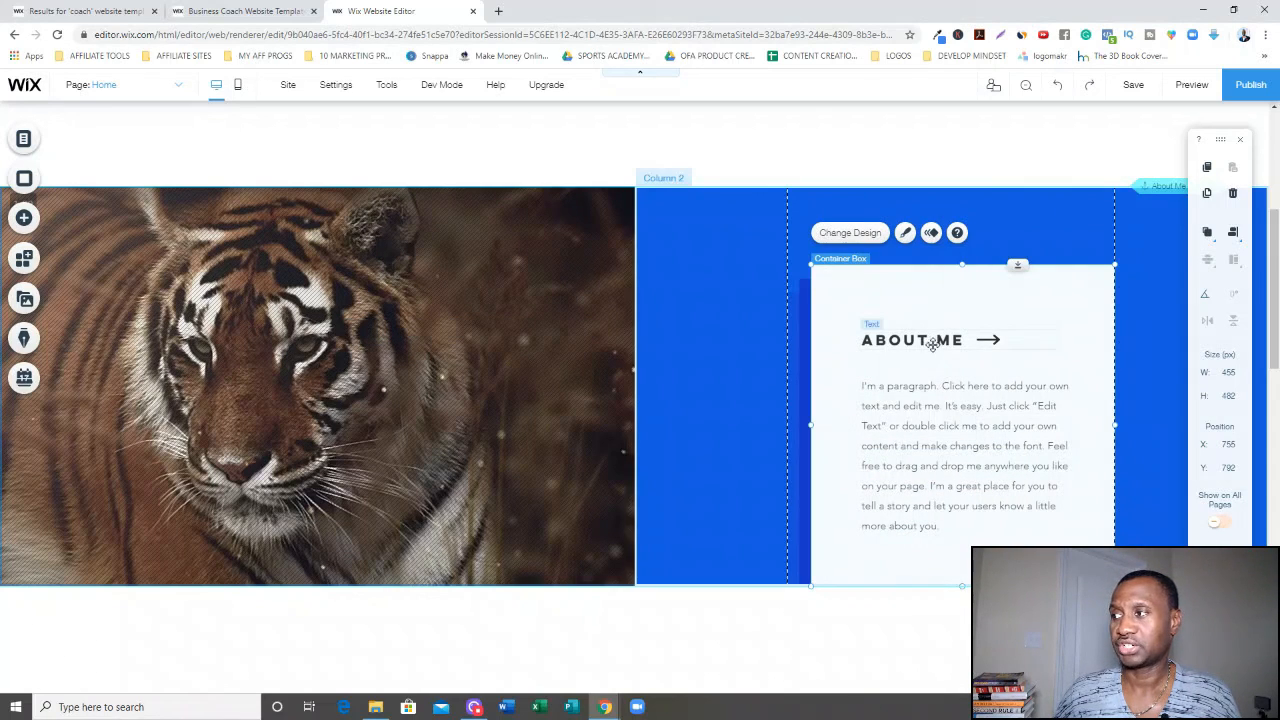
Replace the About Me paragraph with a short introduction stating the owner's name and that he is here to help.
double_click(910, 403)
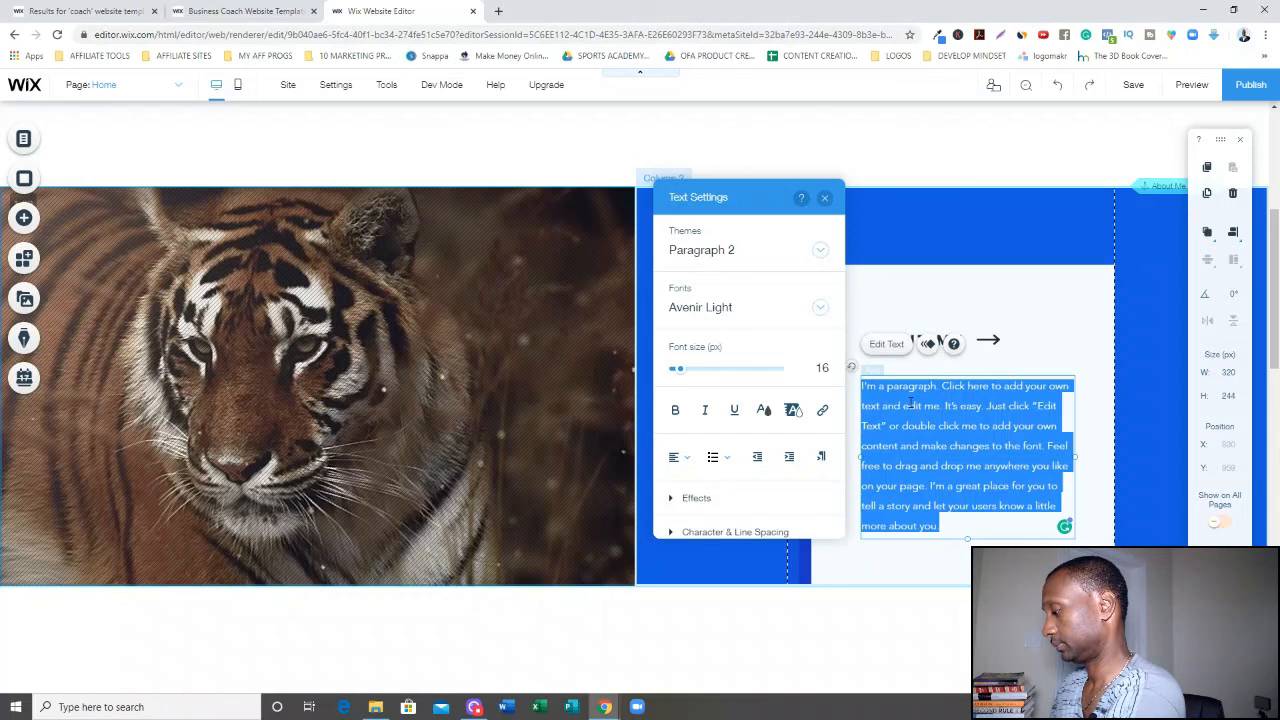
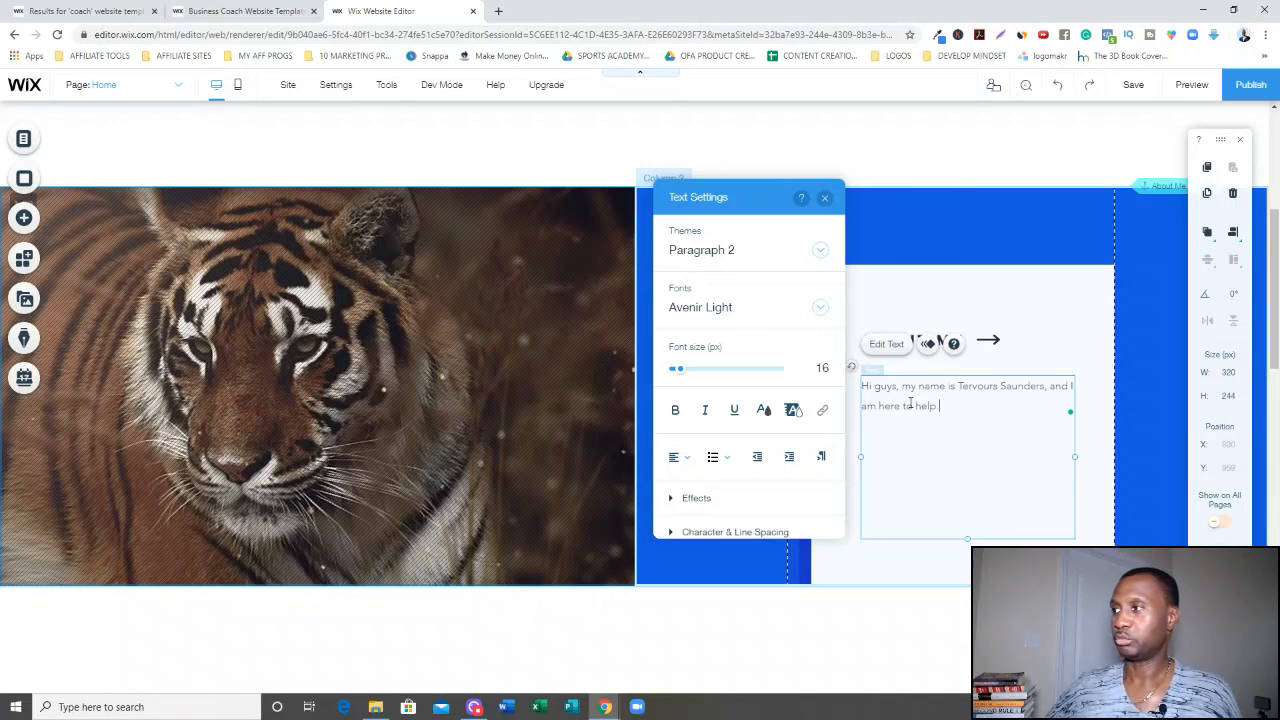
click(959, 232)
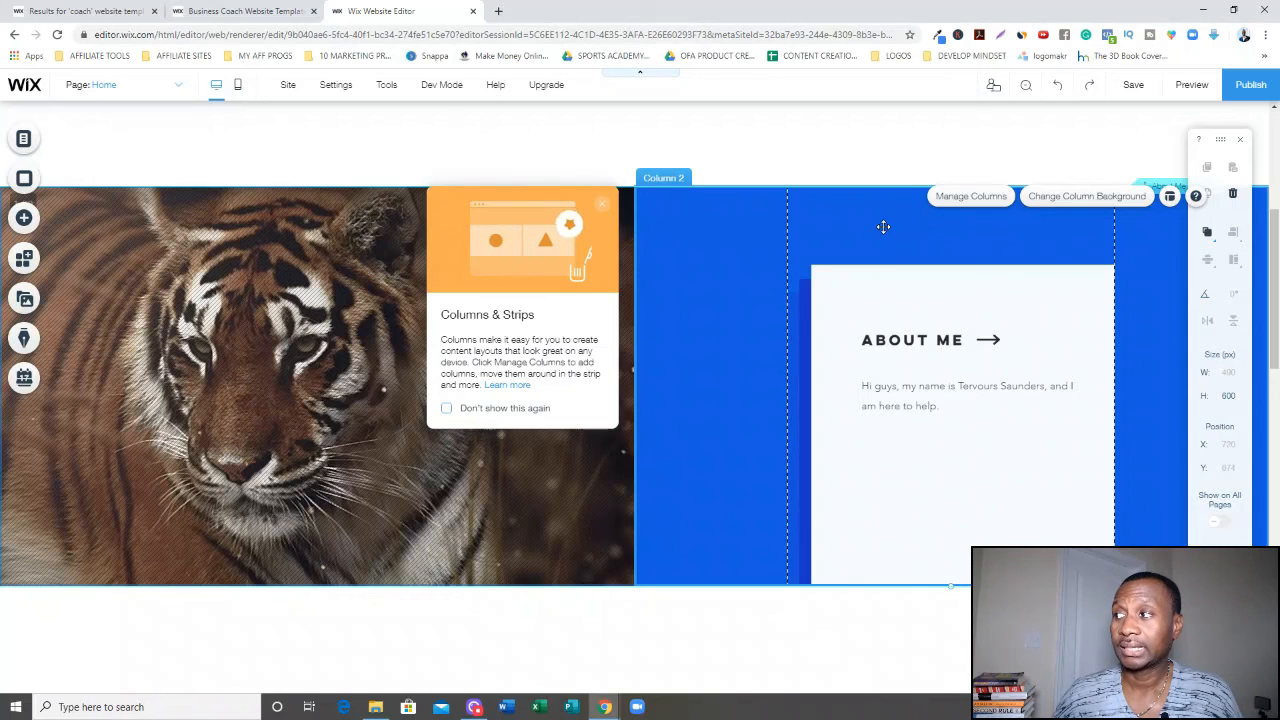
Change the About Me section's right column background to the Tropical Plant image.
click(995, 193)
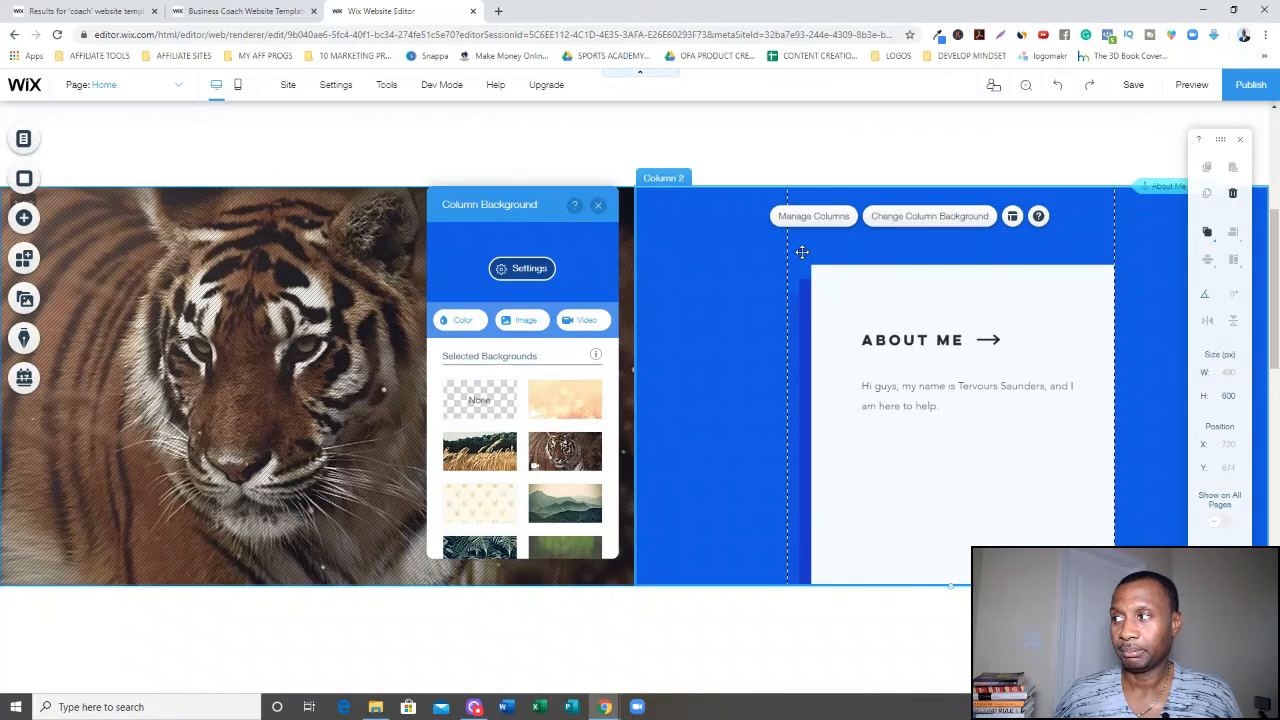
click(901, 224)
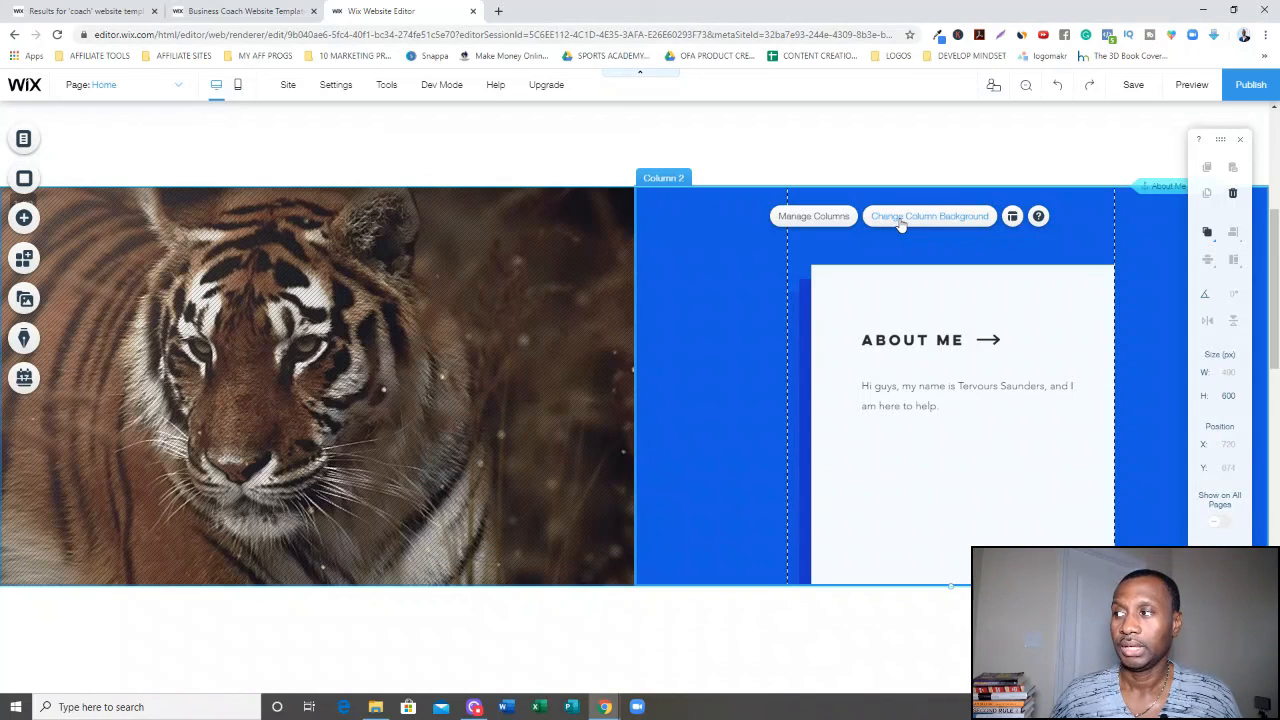
click(901, 224)
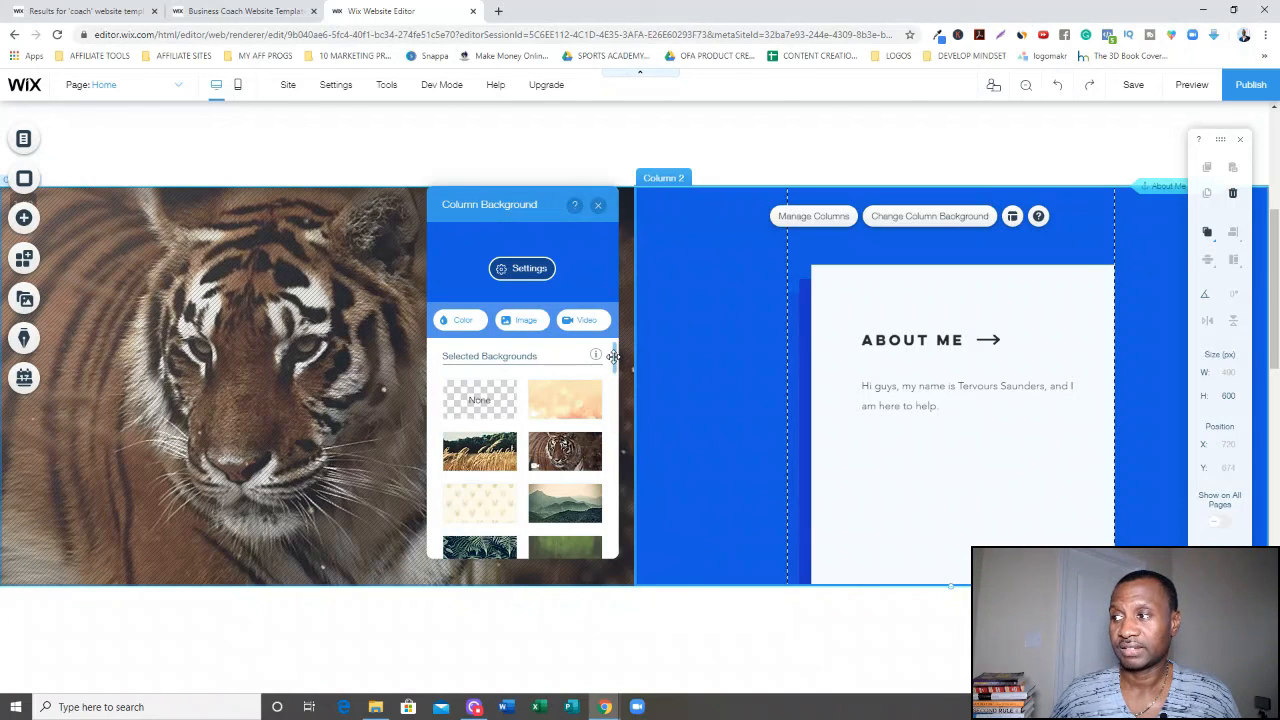
scroll(613, 357, down, 3)
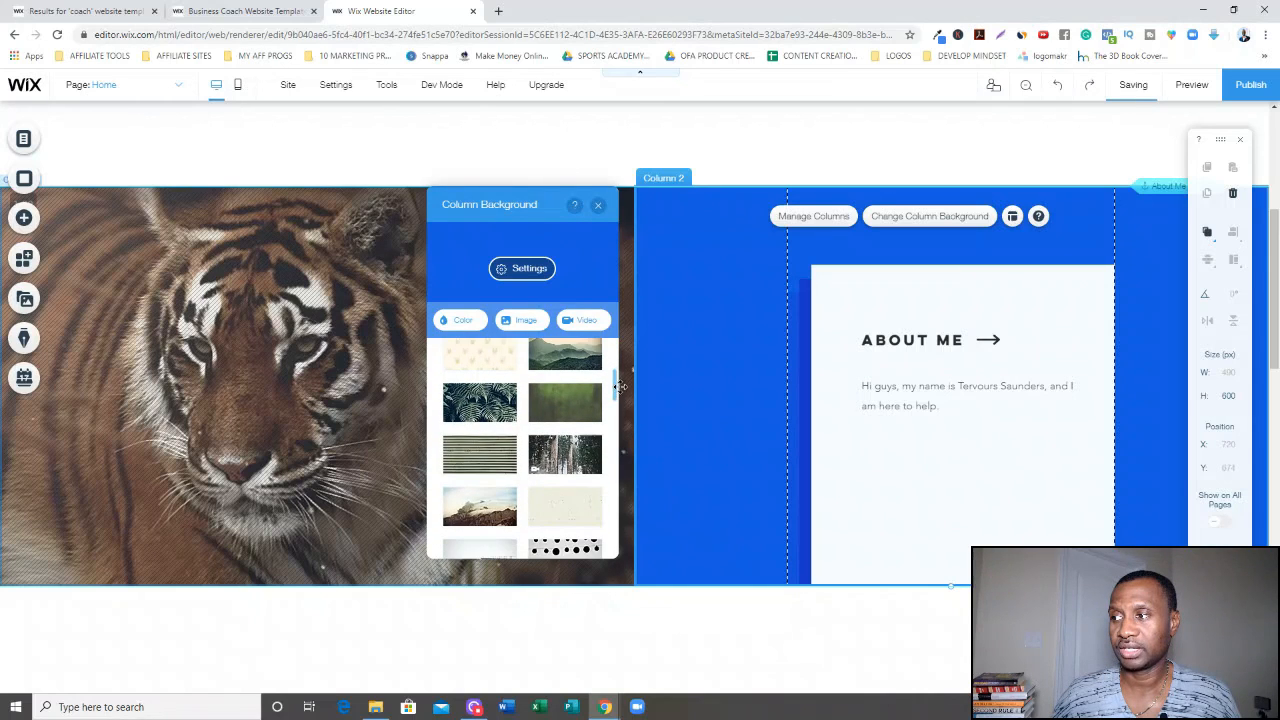
drag(620, 387, 620, 383)
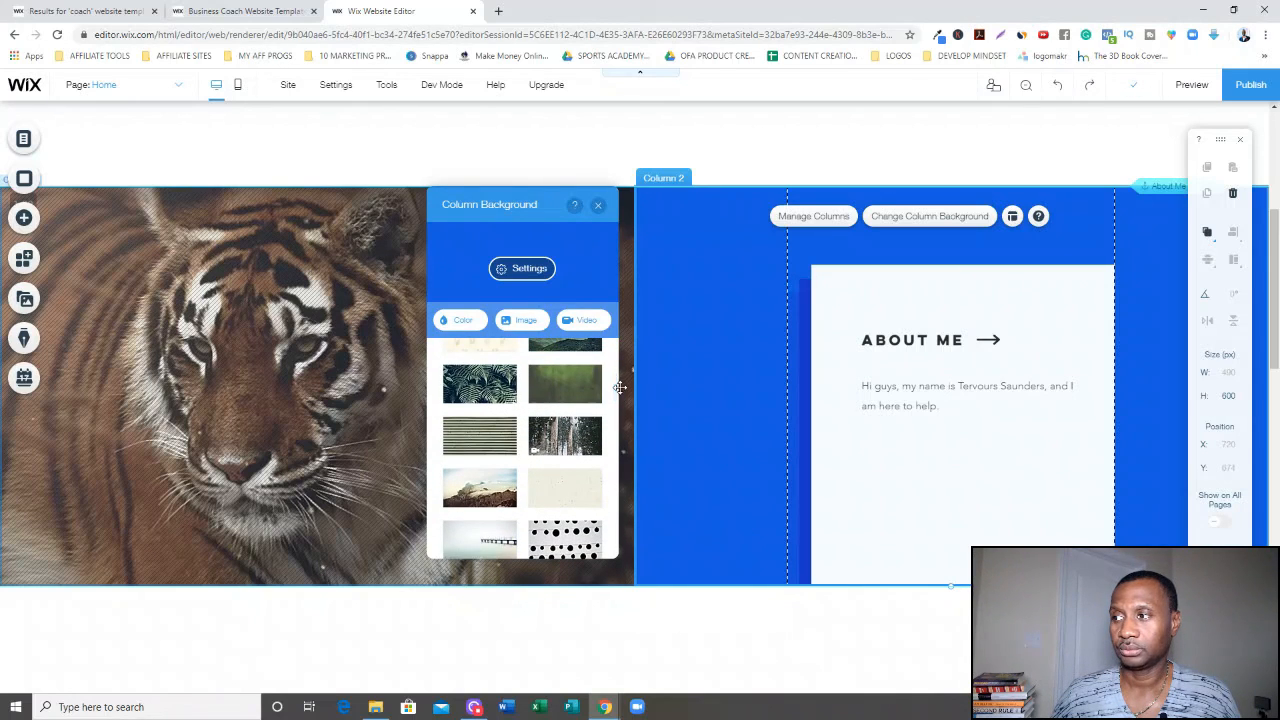
click(500, 387)
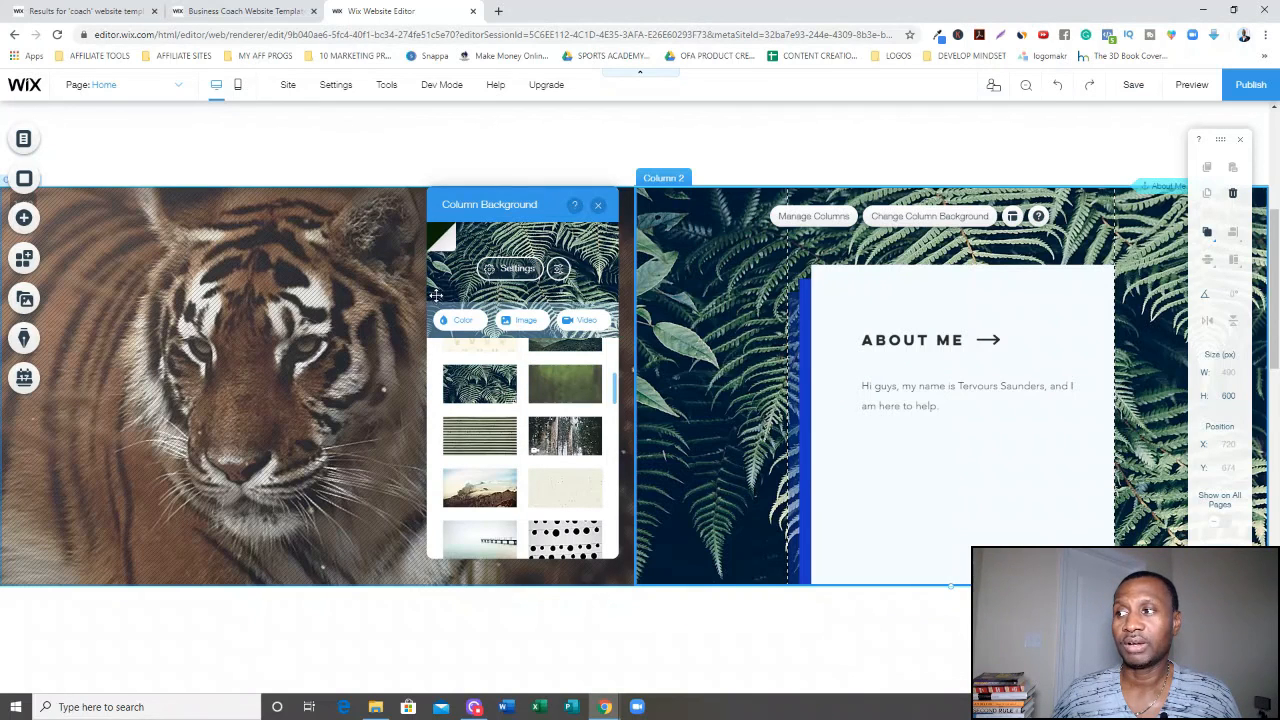
click(465, 321)
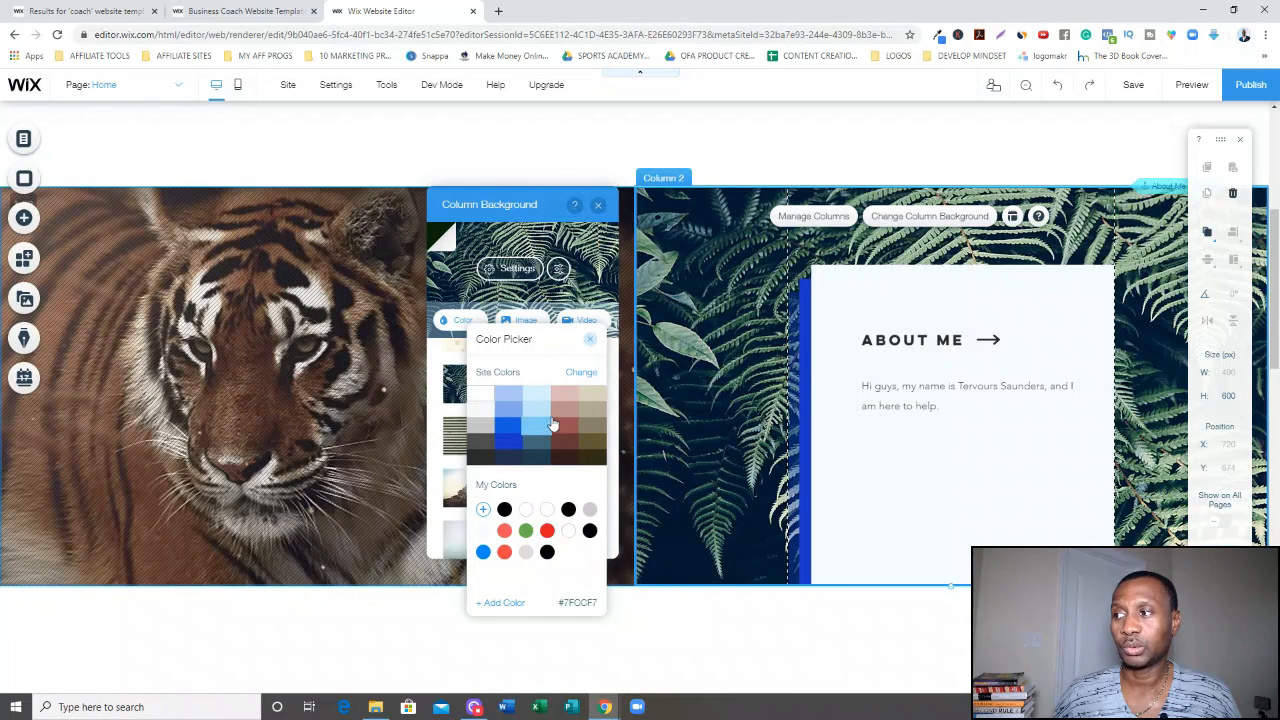
click(591, 343)
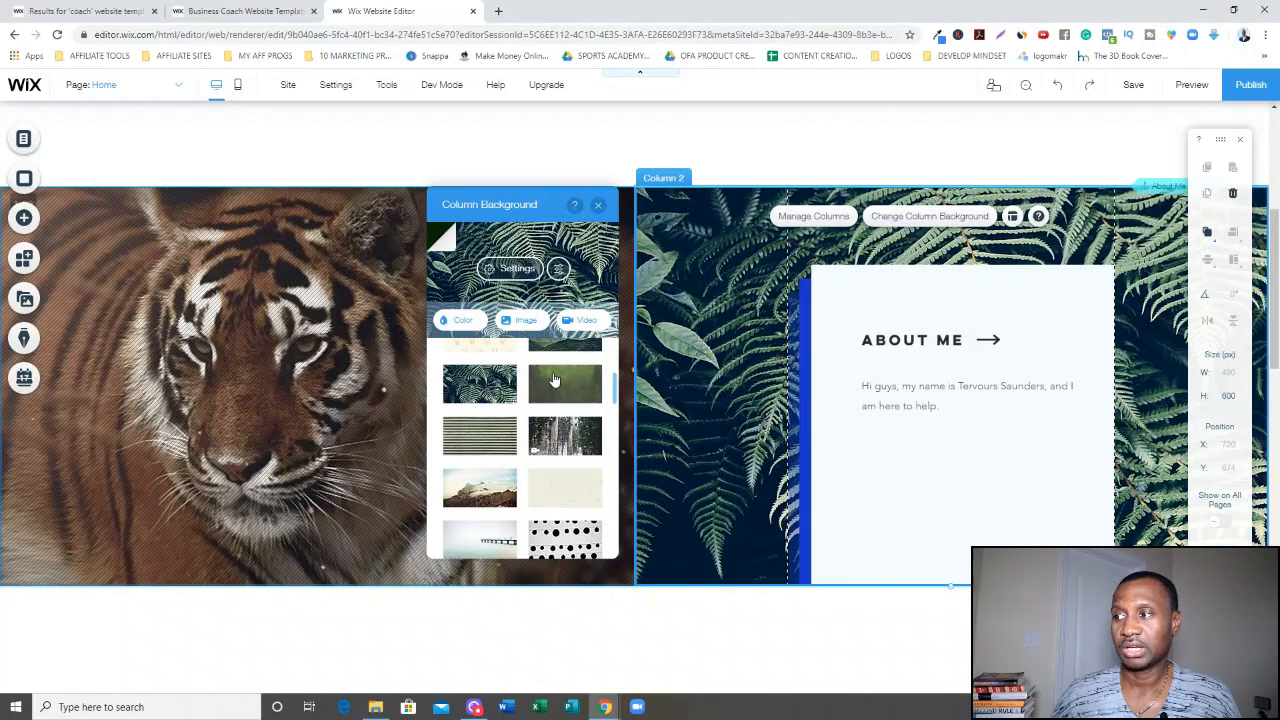
mouse_move(538, 378)
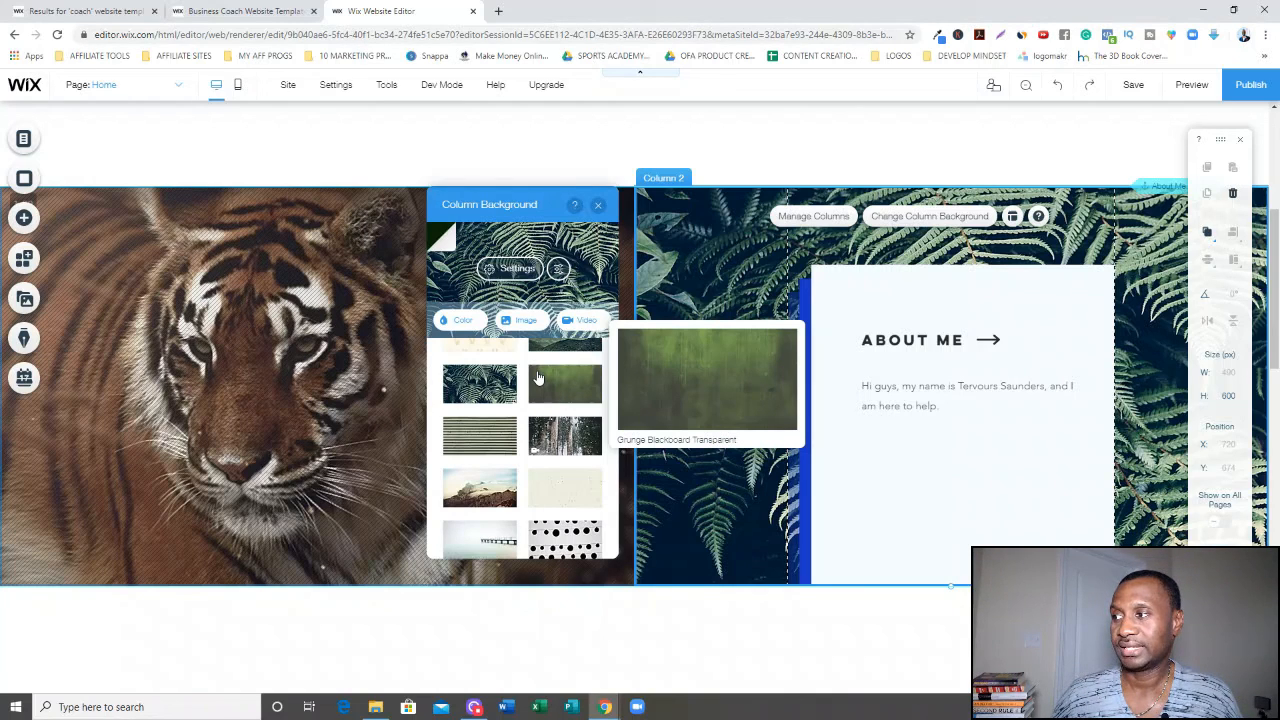
click(1020, 378)
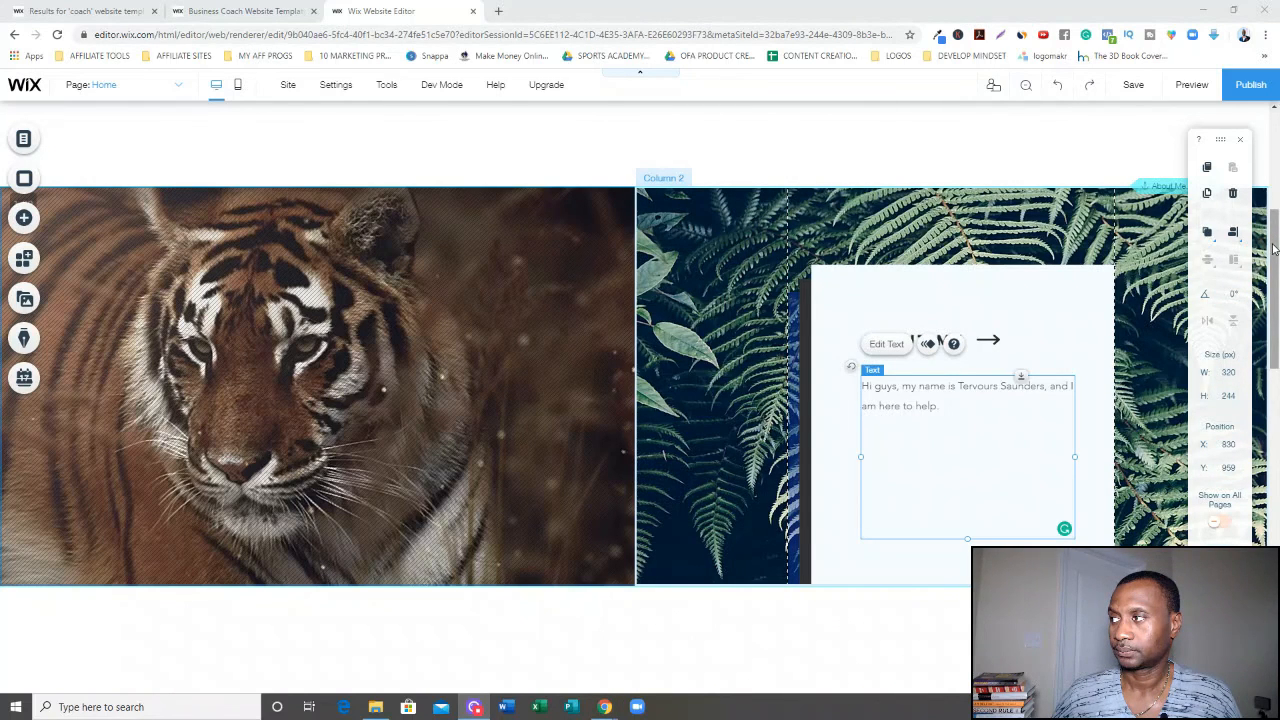
Scroll to the My Services section and examine its heading, service titles, paragraphs and bullet lists.
drag(1274, 248, 1275, 350)
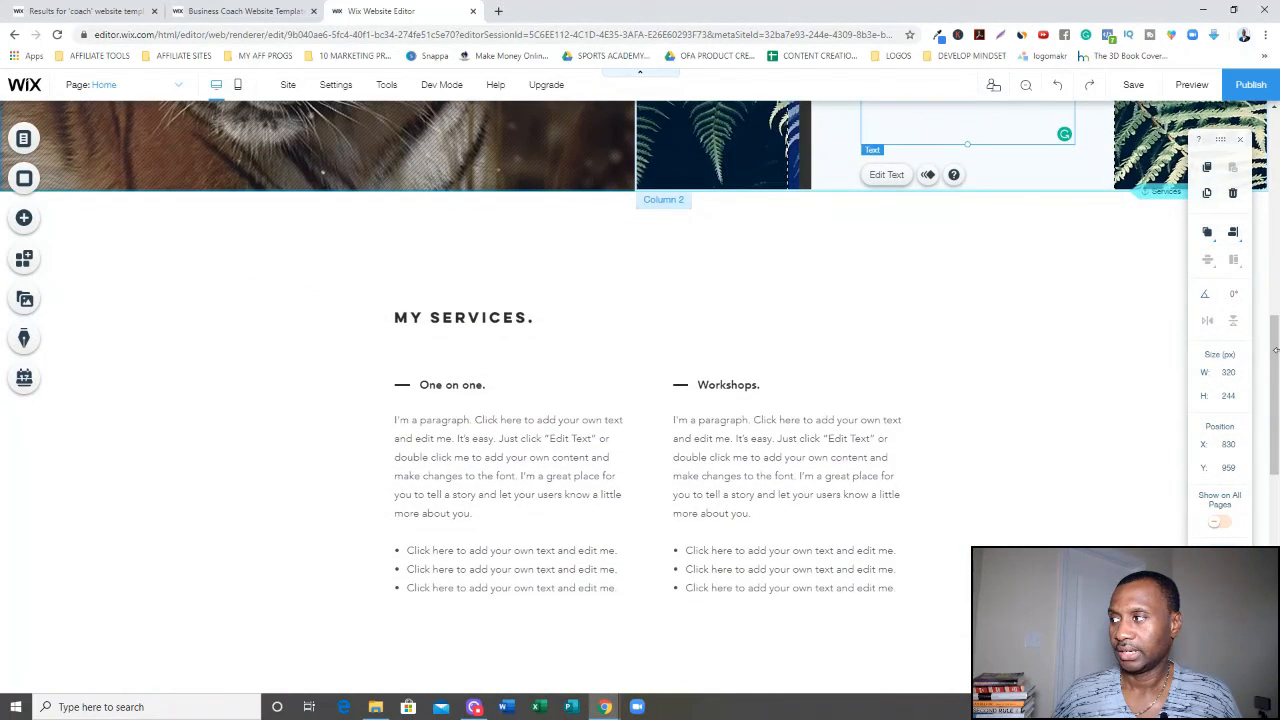
click(476, 317)
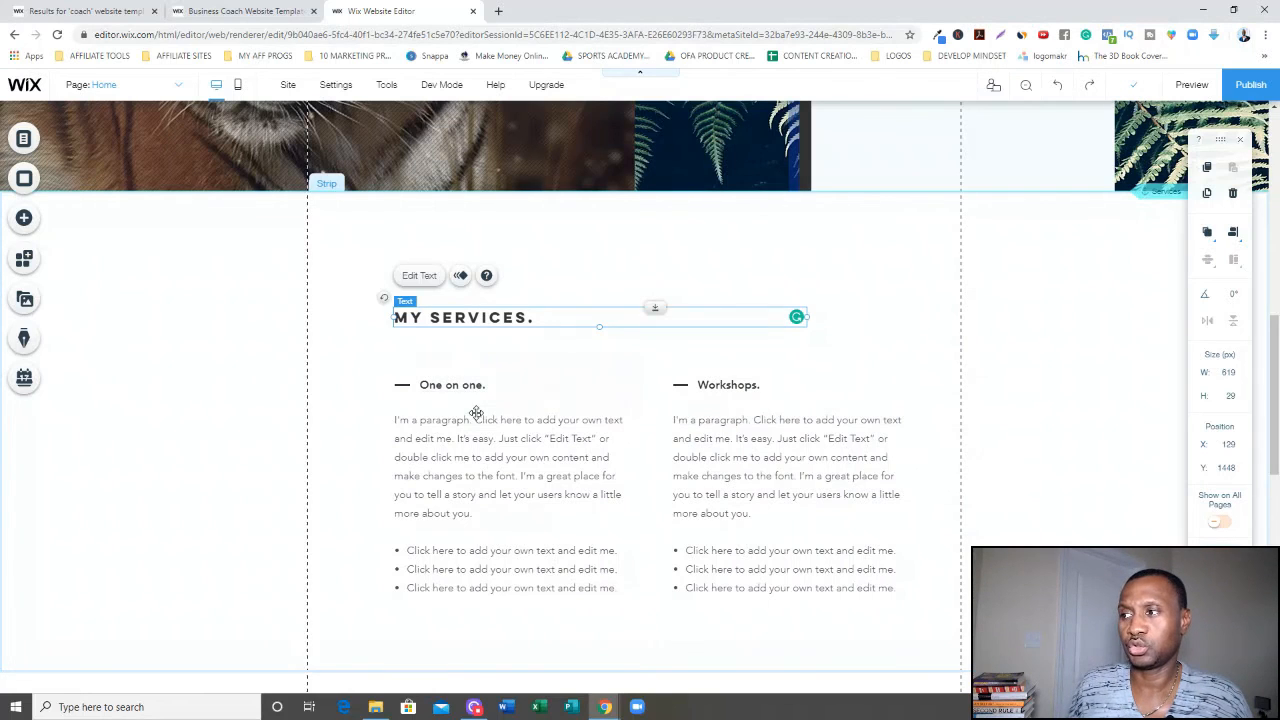
click(476, 445)
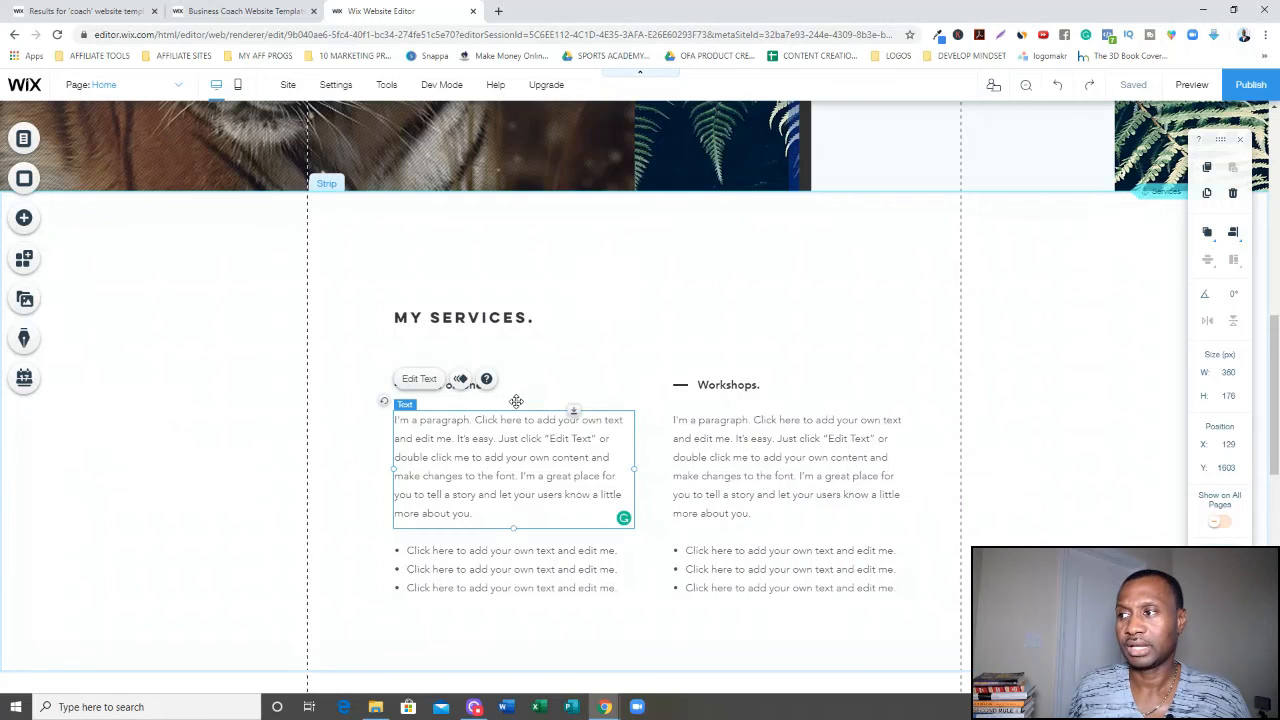
click(563, 367)
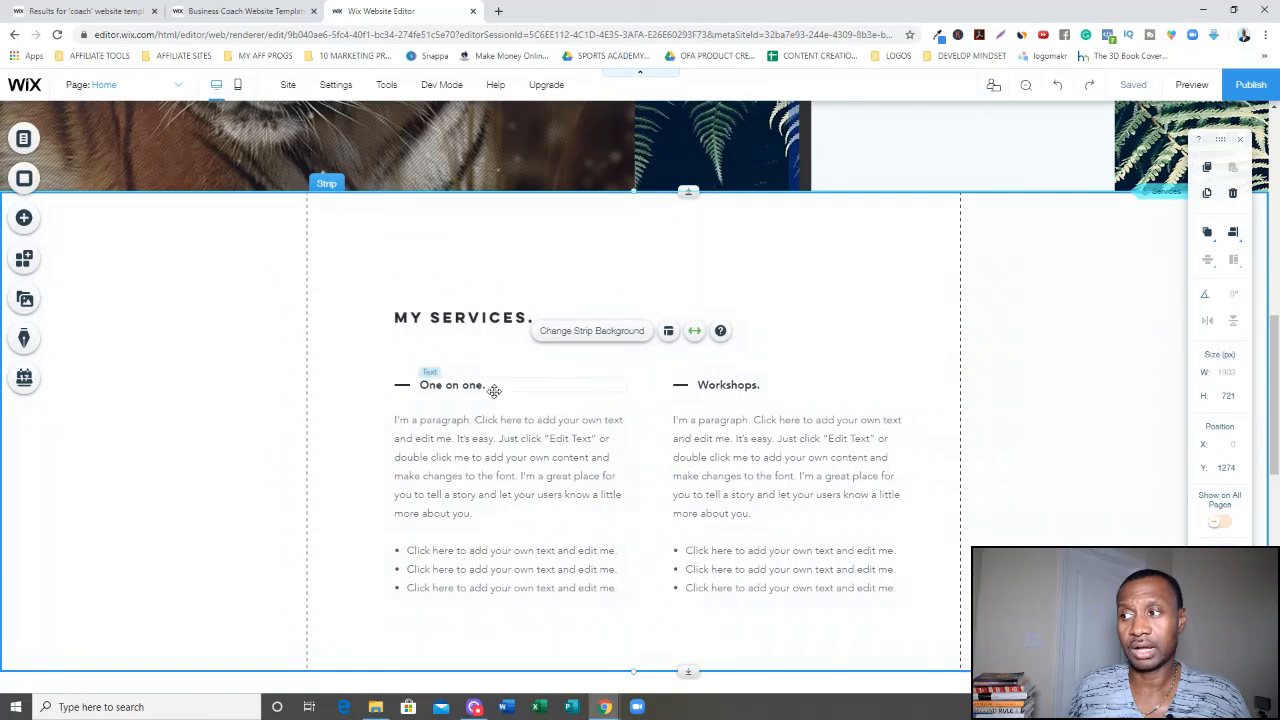
click(490, 387)
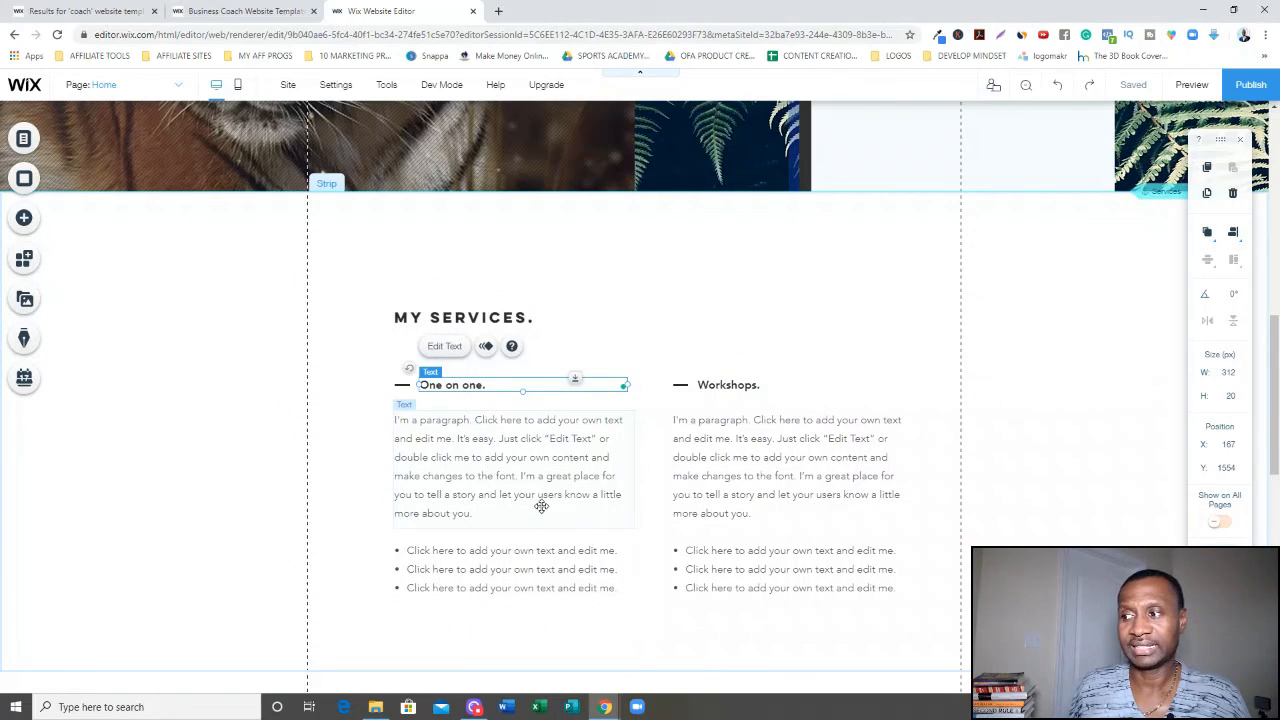
click(512, 566)
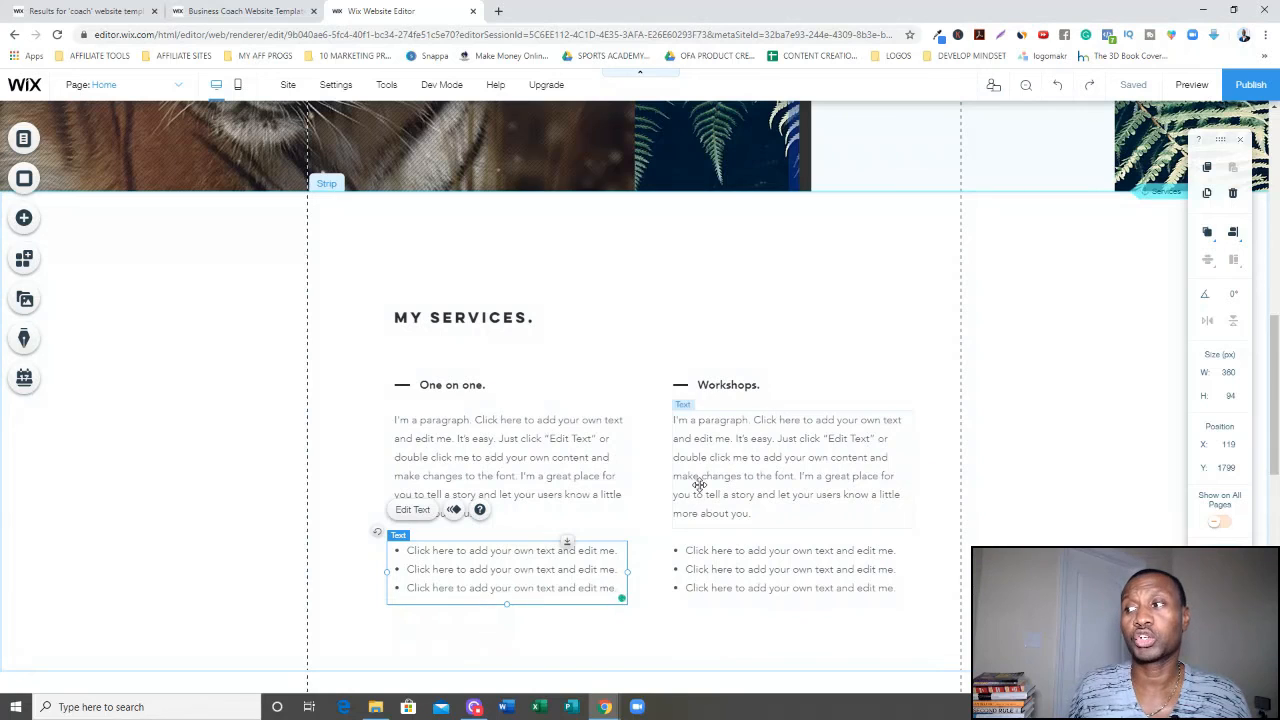
Delete the Workshops column's paragraph, heading and divider line in the My Services section.
click(707, 387)
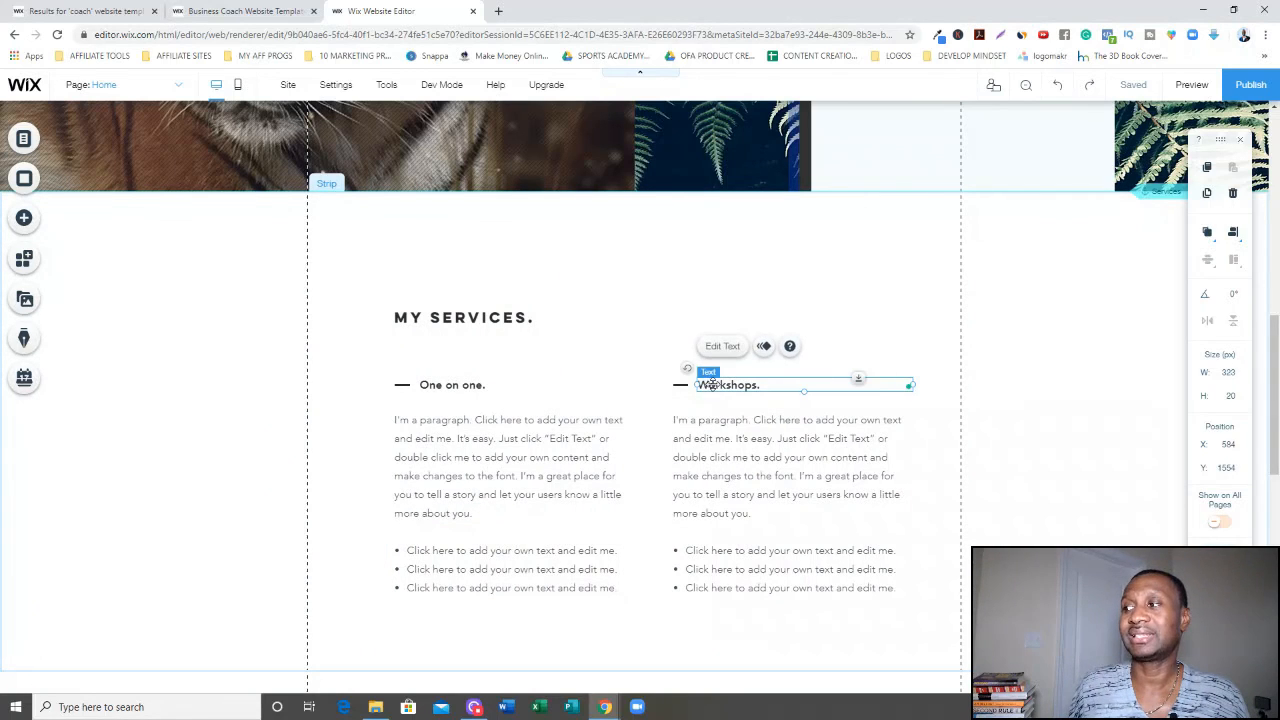
click(697, 447)
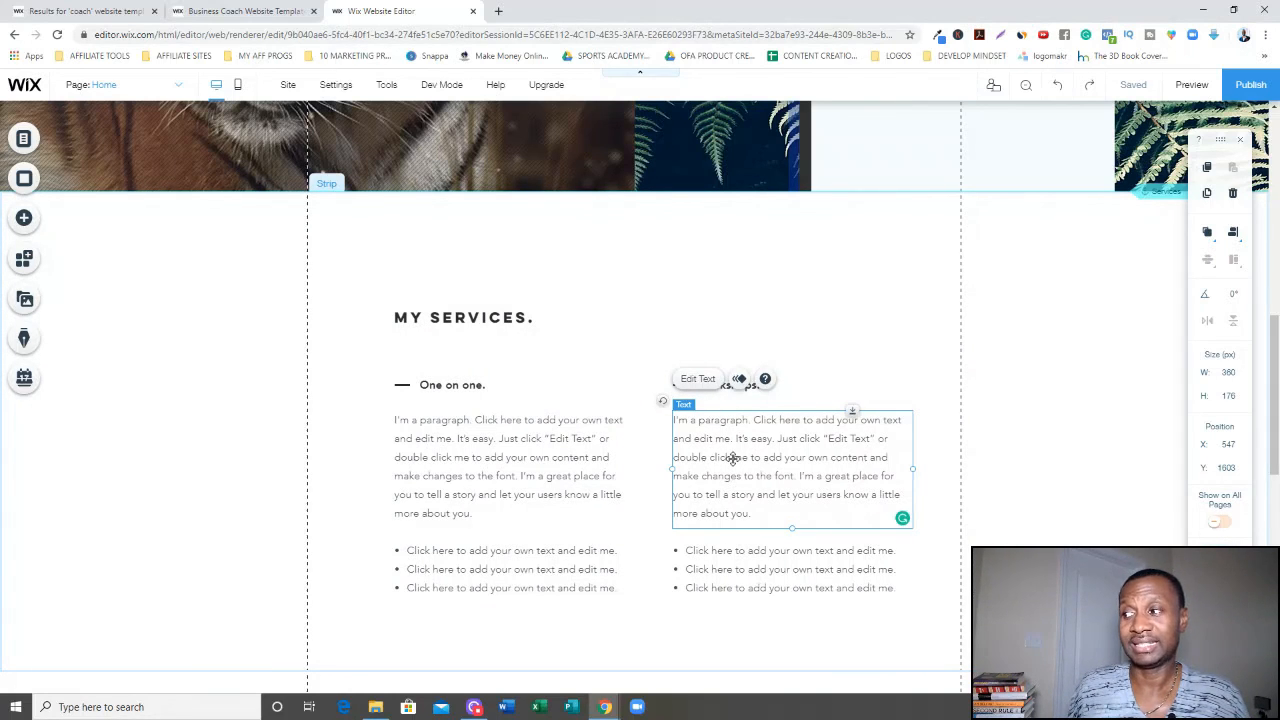
key(Delete)
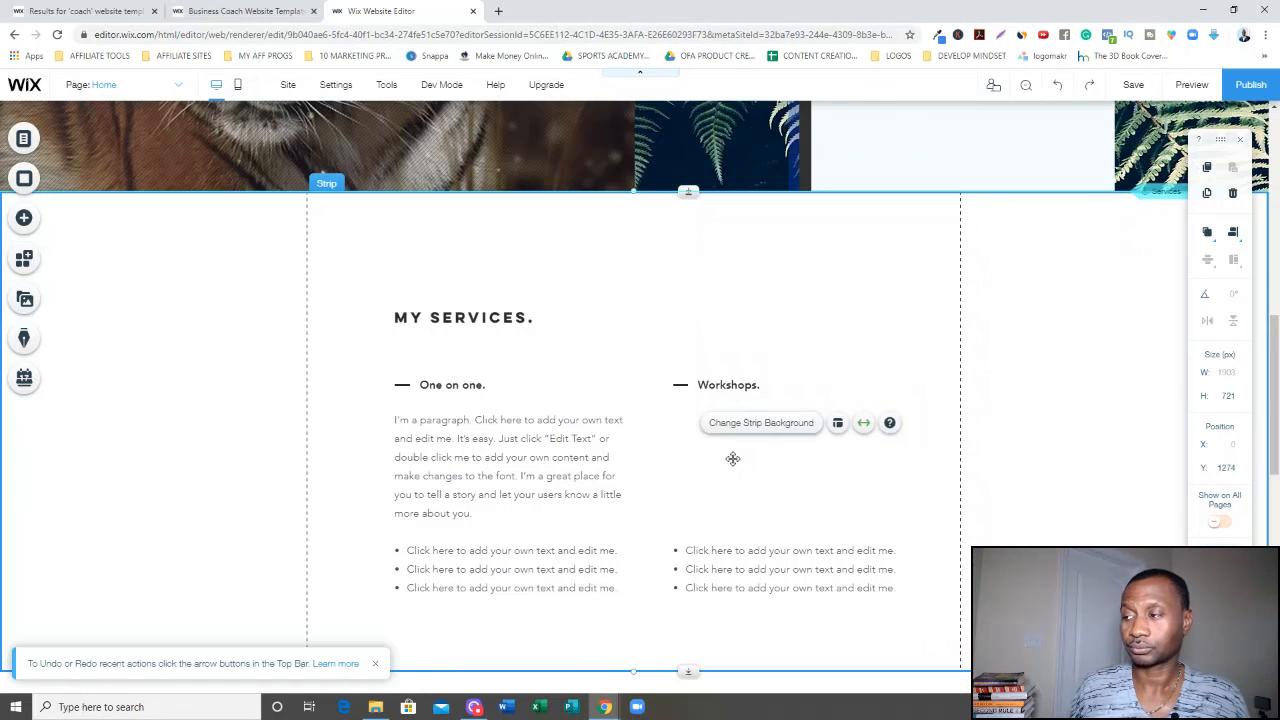
click(754, 385)
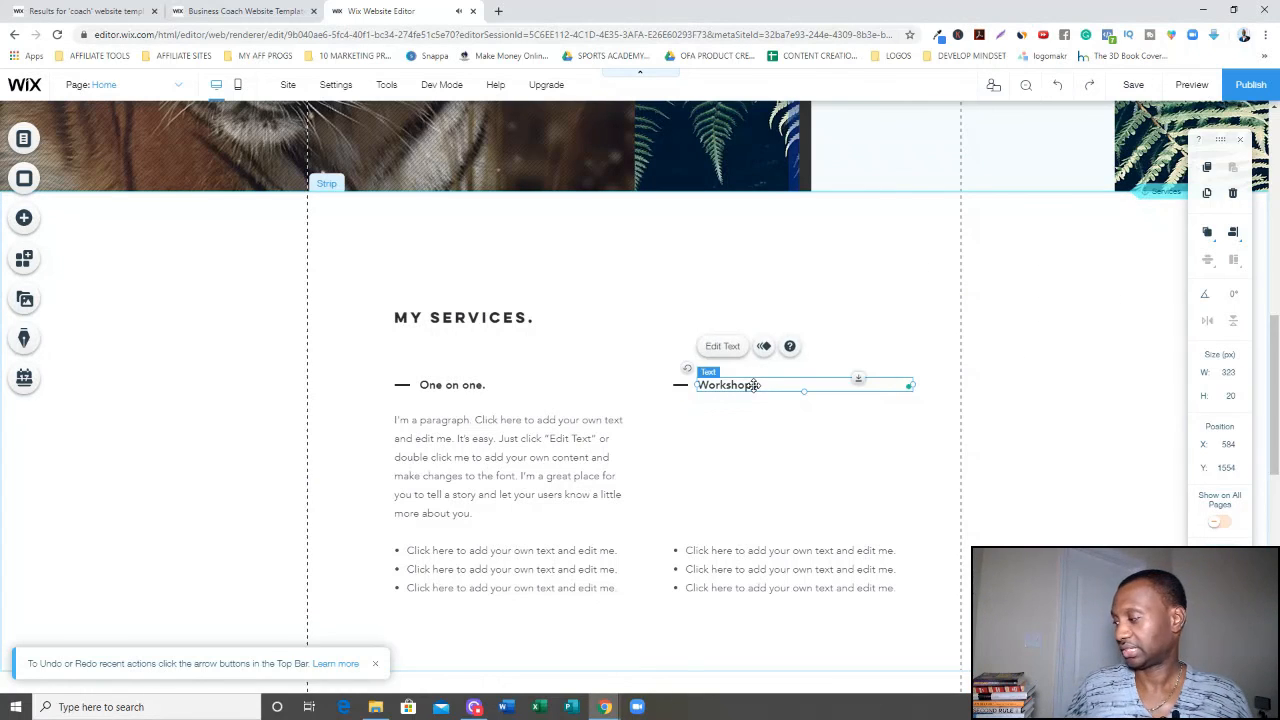
key(Delete)
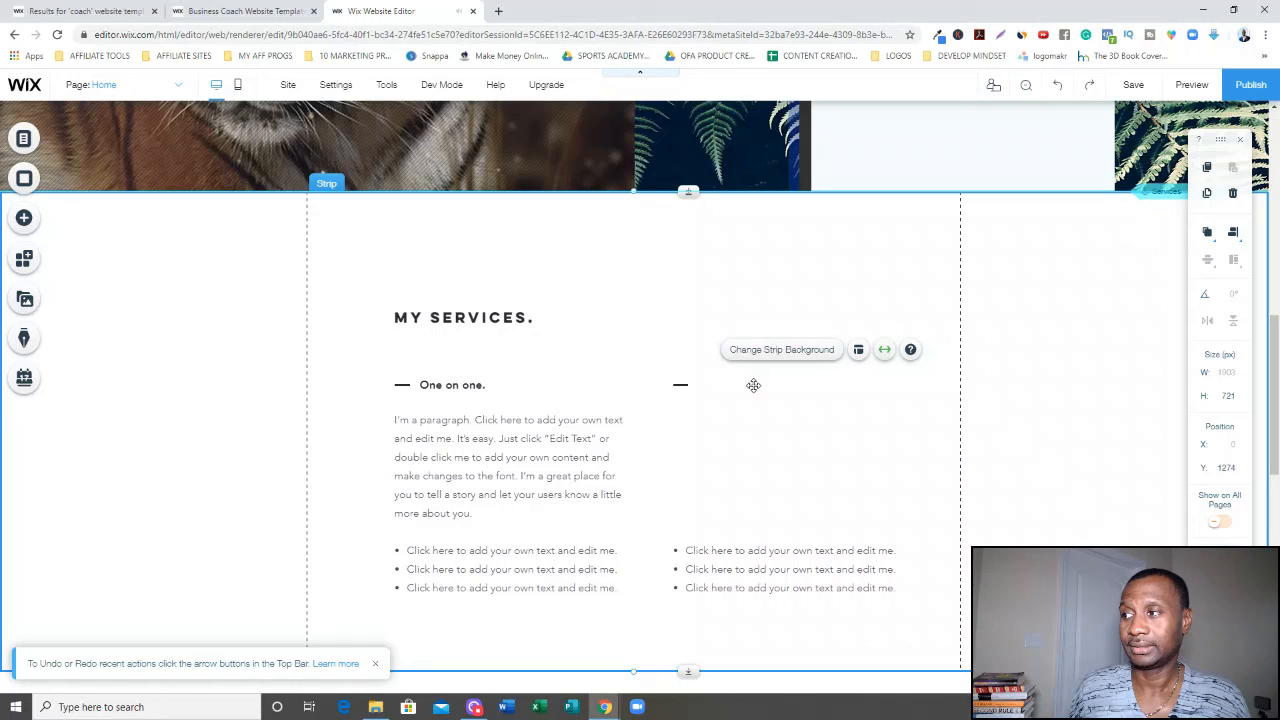
click(679, 386)
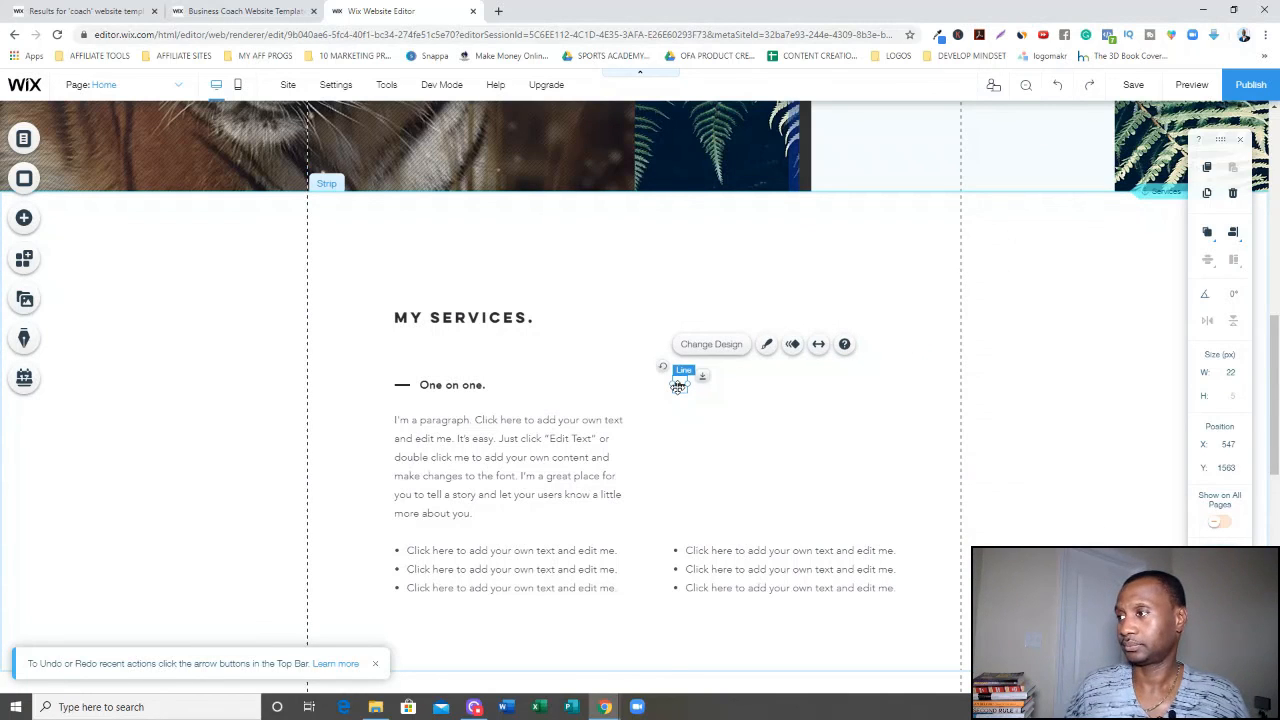
key(Delete)
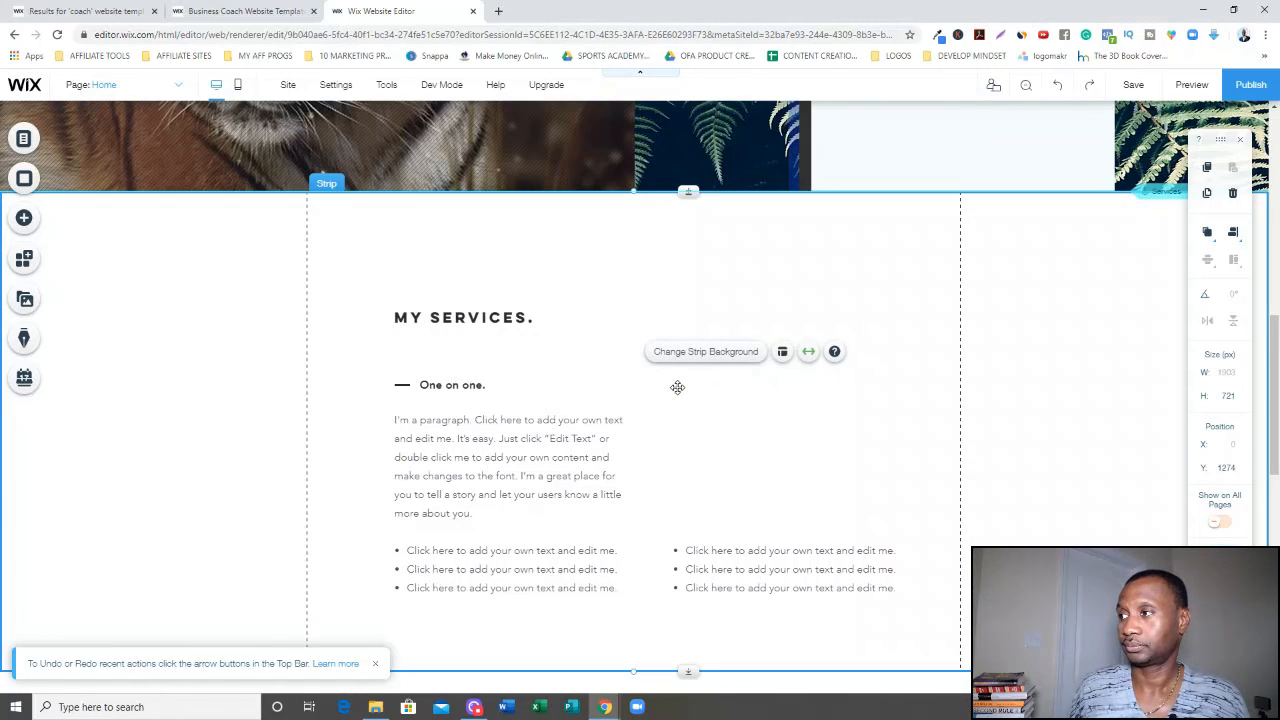
Undo the deletions to restore the Workshops column's line, heading and paragraph.
click(759, 562)
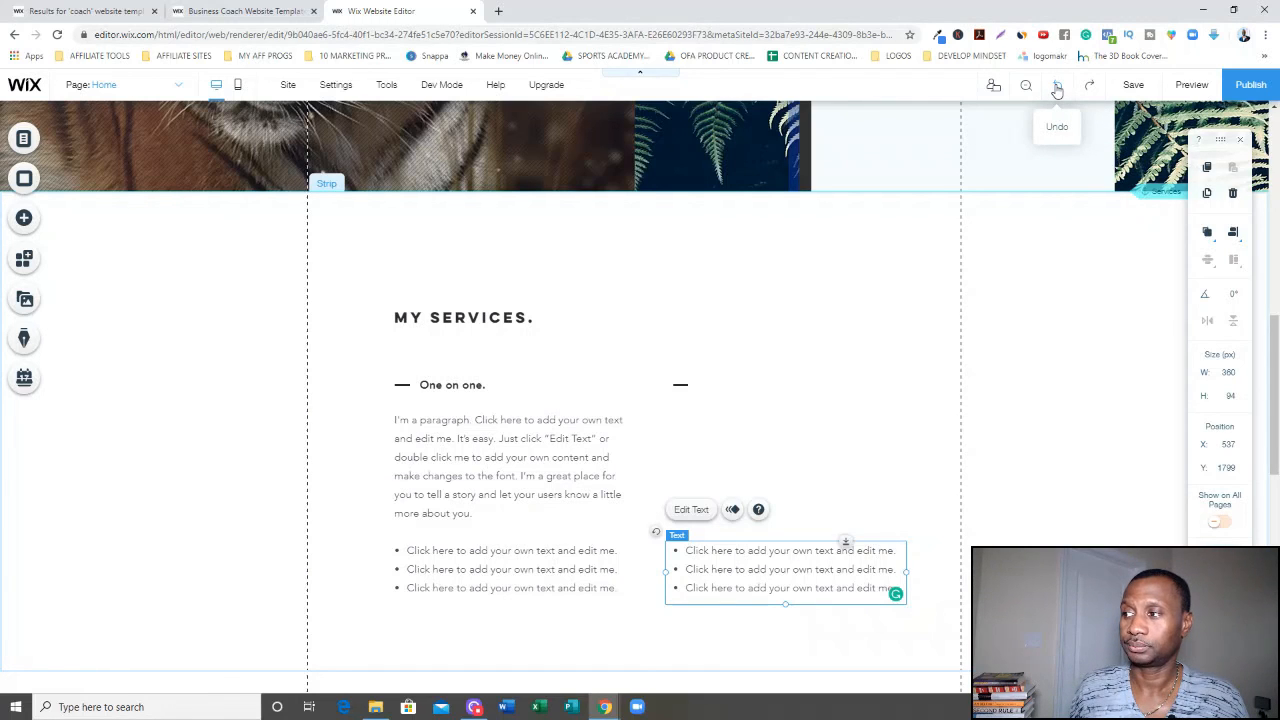
click(1057, 88)
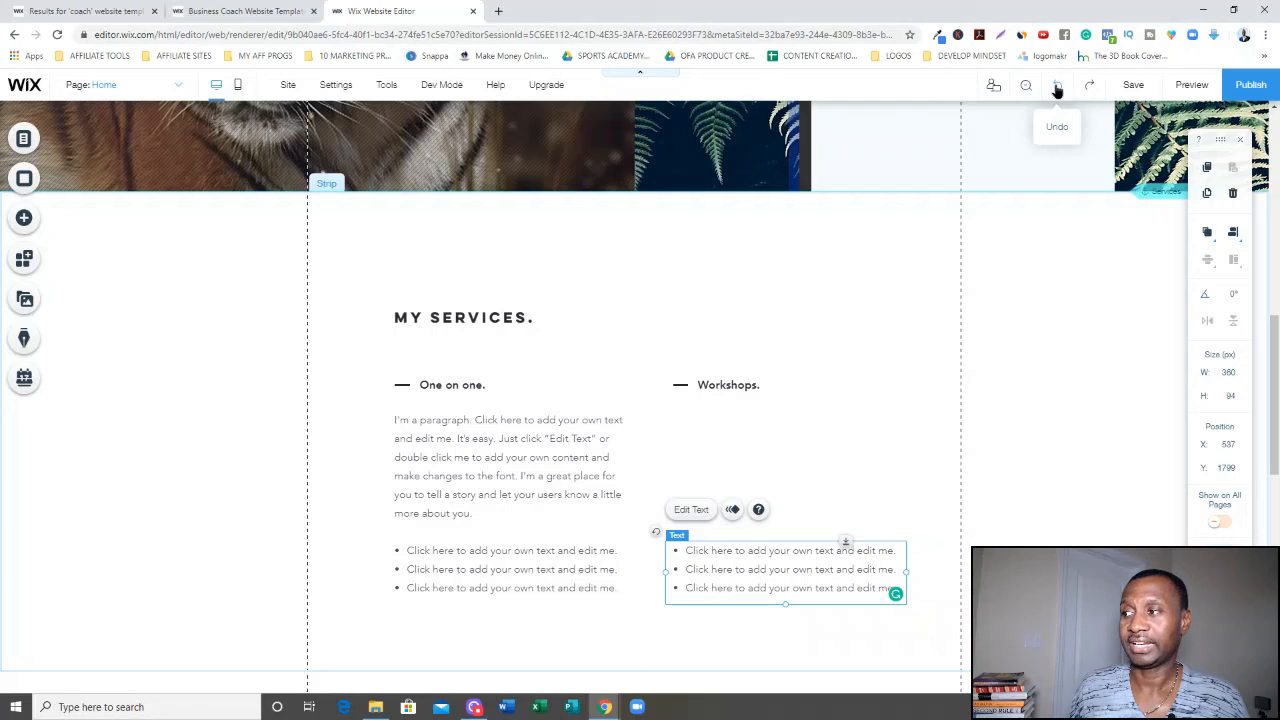
click(1057, 88)
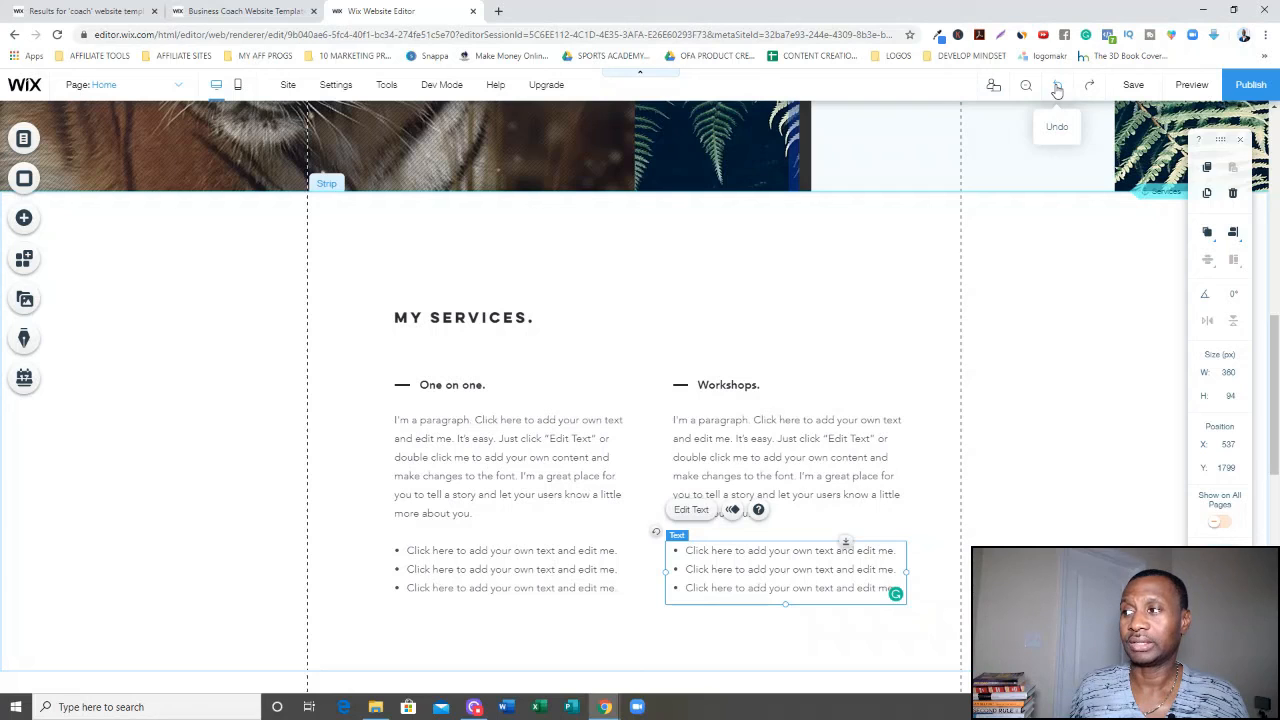
click(877, 311)
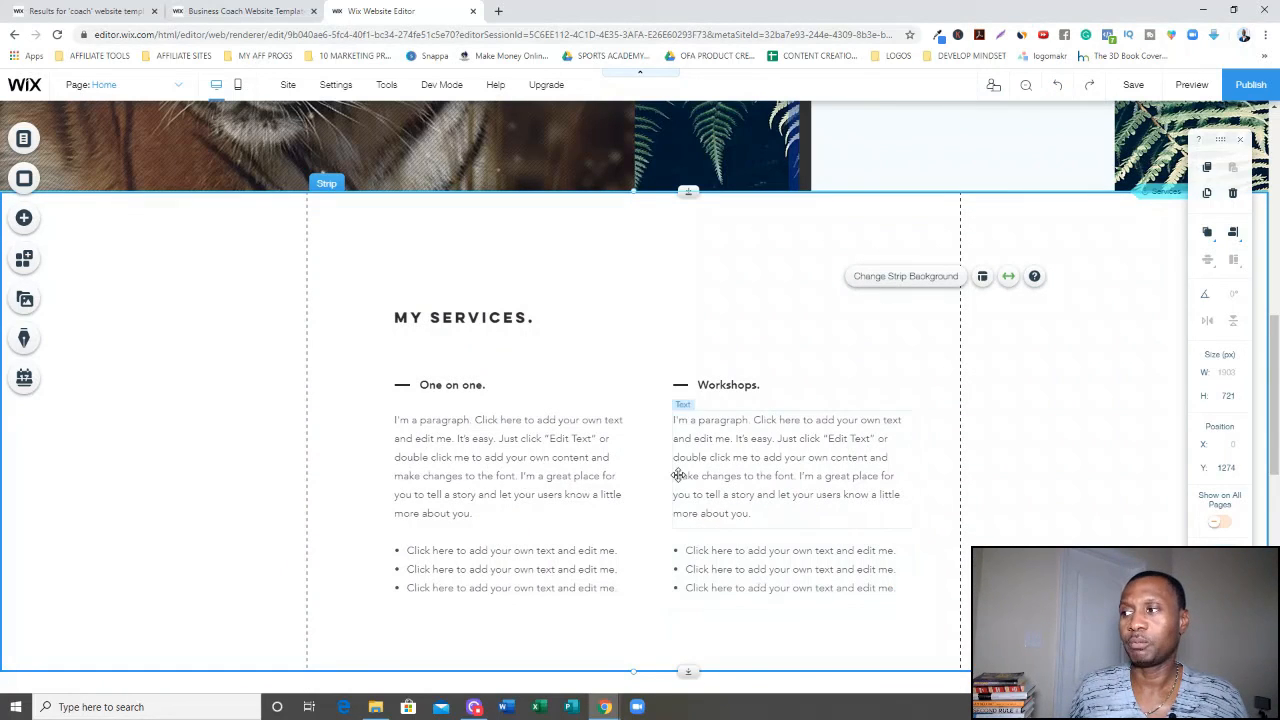
Scroll to the Let's Talk section and review the social bar's Facebook and Twitter links without keeping changes.
click(846, 421)
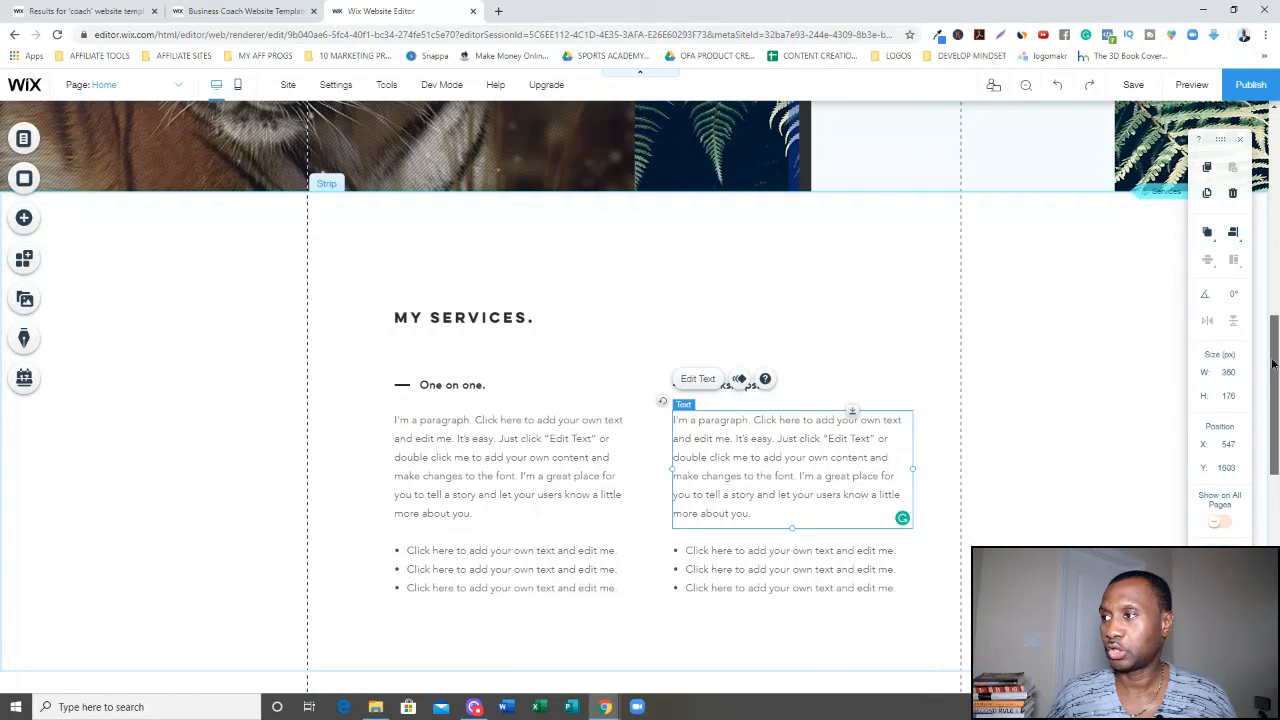
drag(1276, 349, 1276, 428)
scroll(837, 484, down, 2)
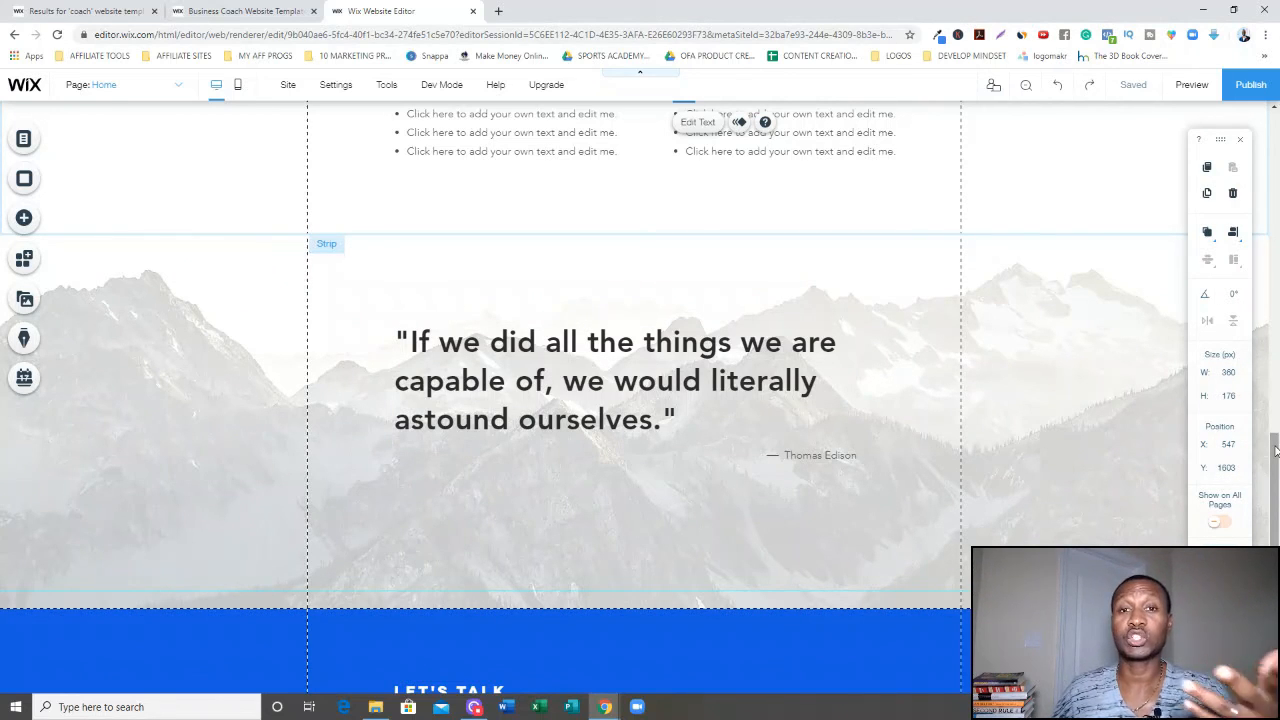
scroll(1275, 450, down, 1)
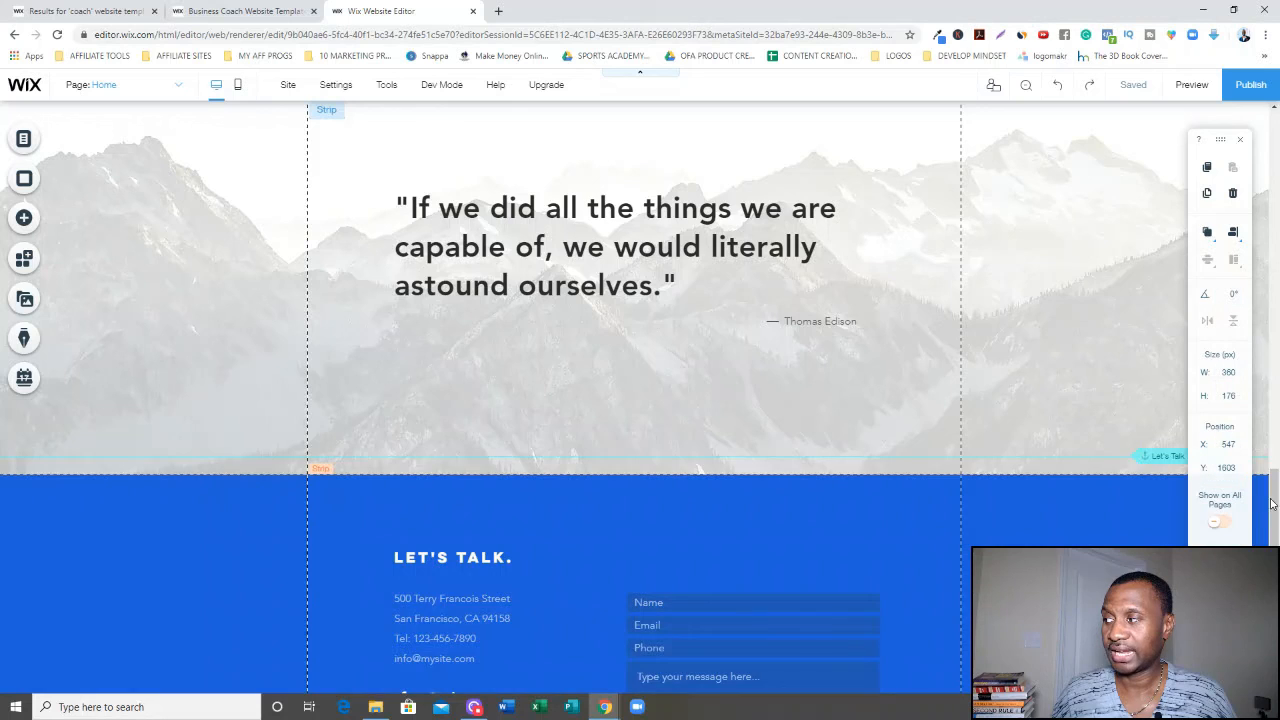
scroll(1255, 505, down, 2)
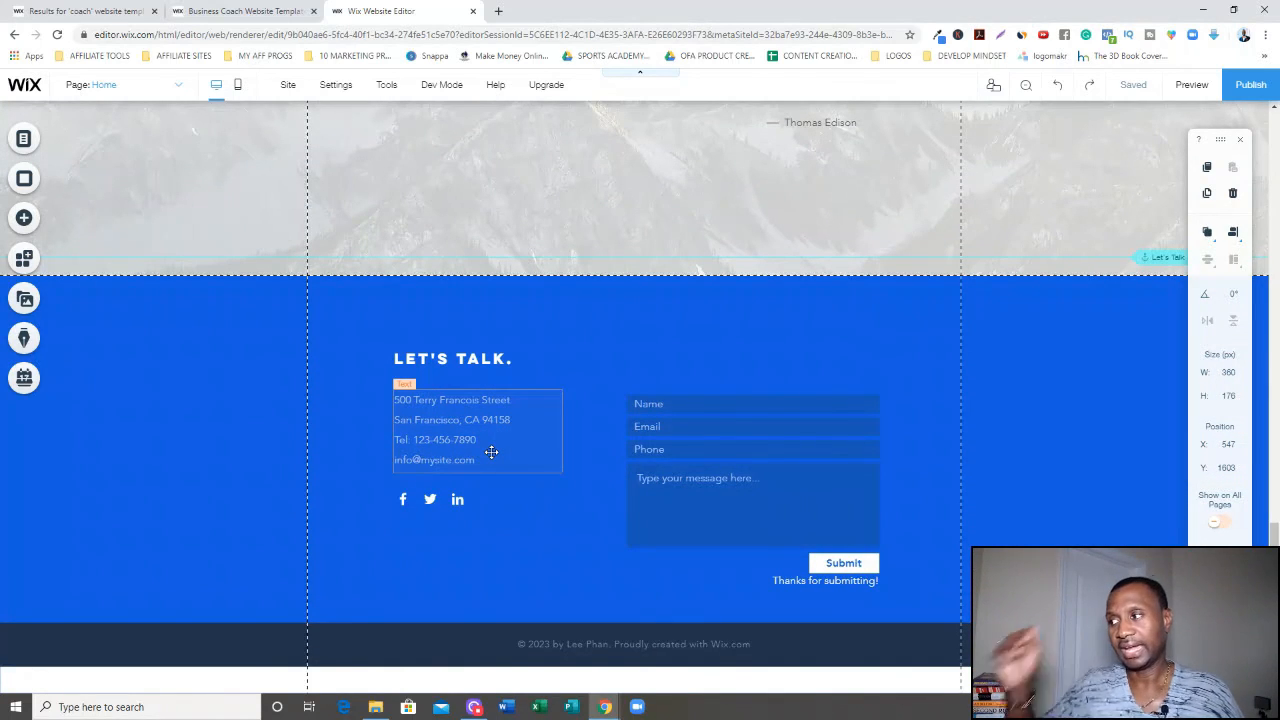
click(413, 502)
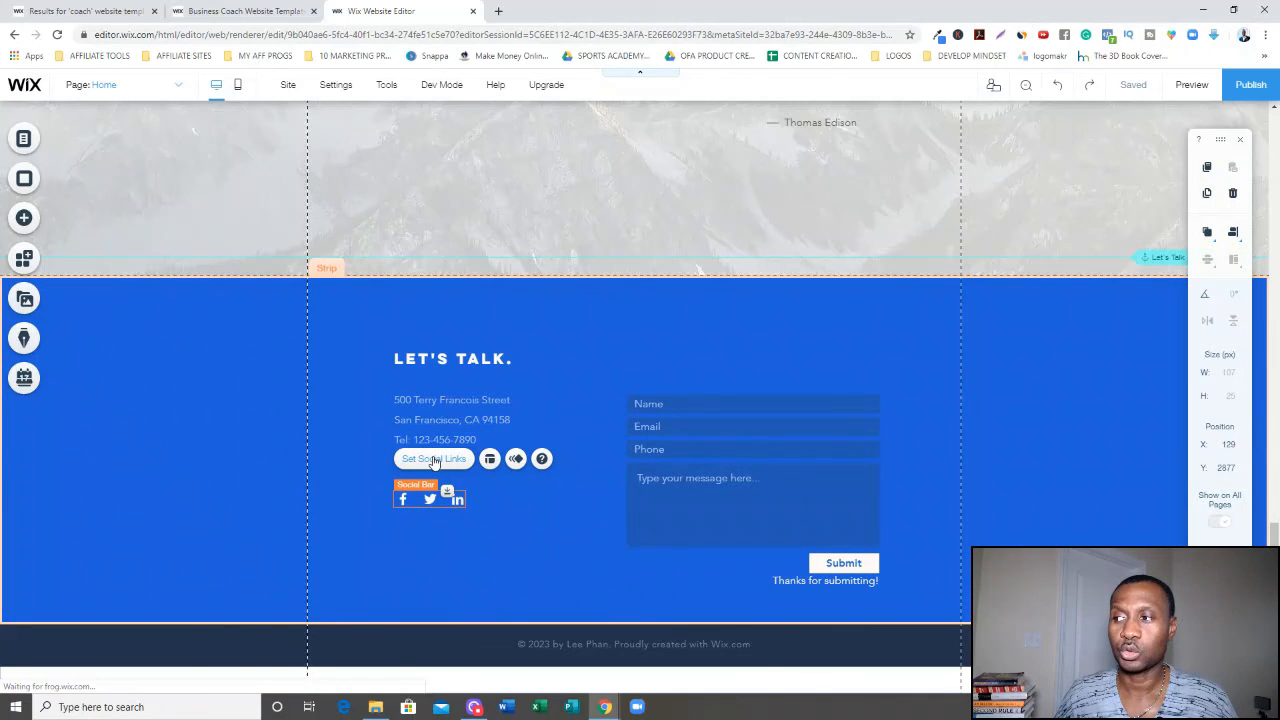
click(433, 459)
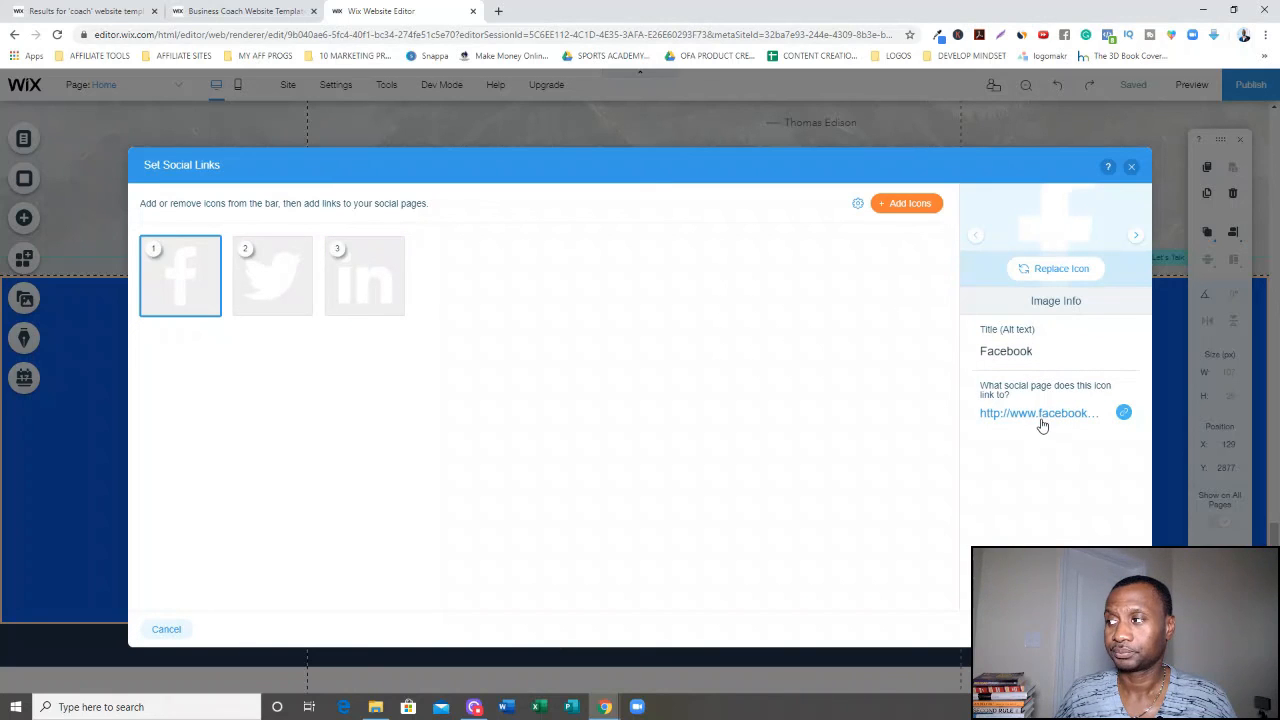
click(1124, 414)
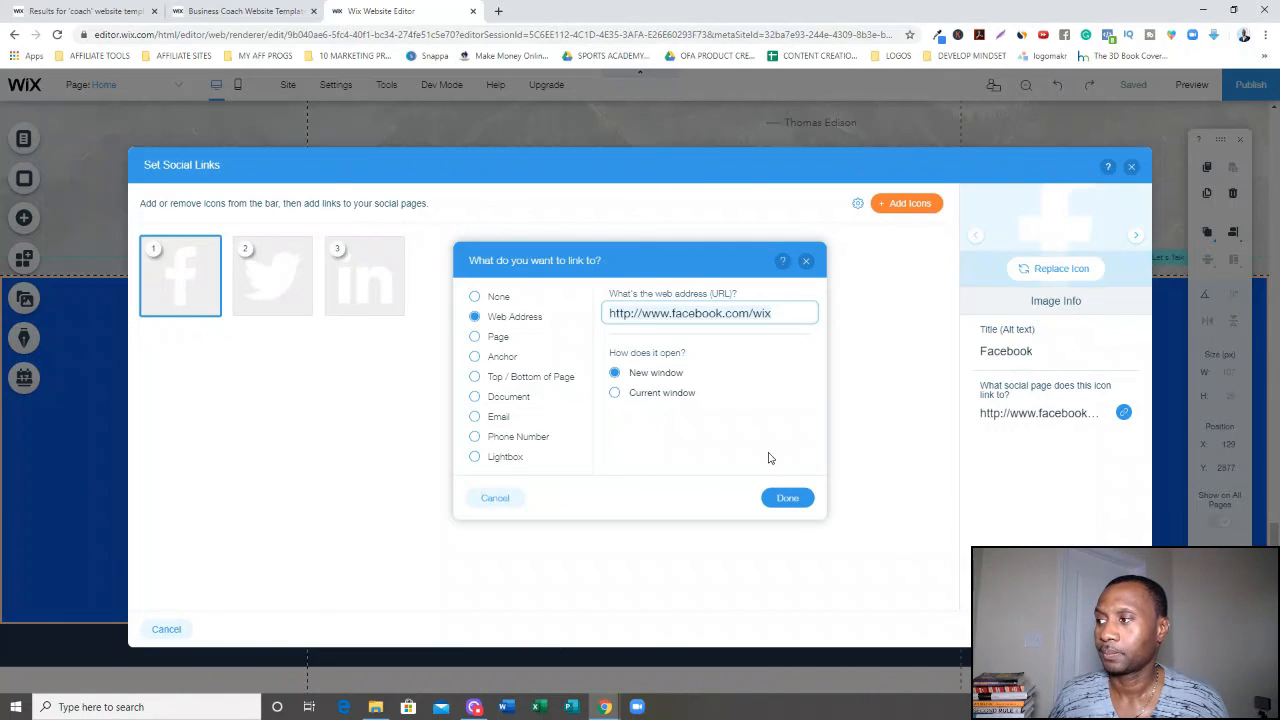
click(789, 498)
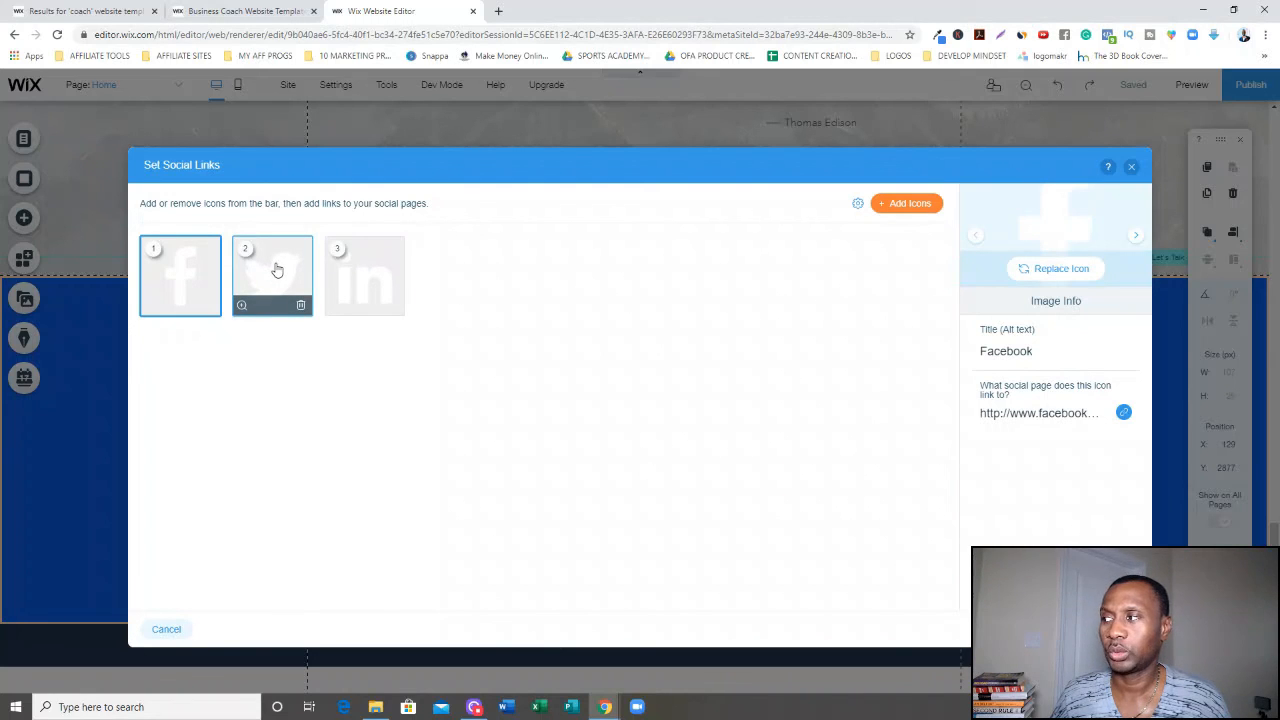
click(277, 270)
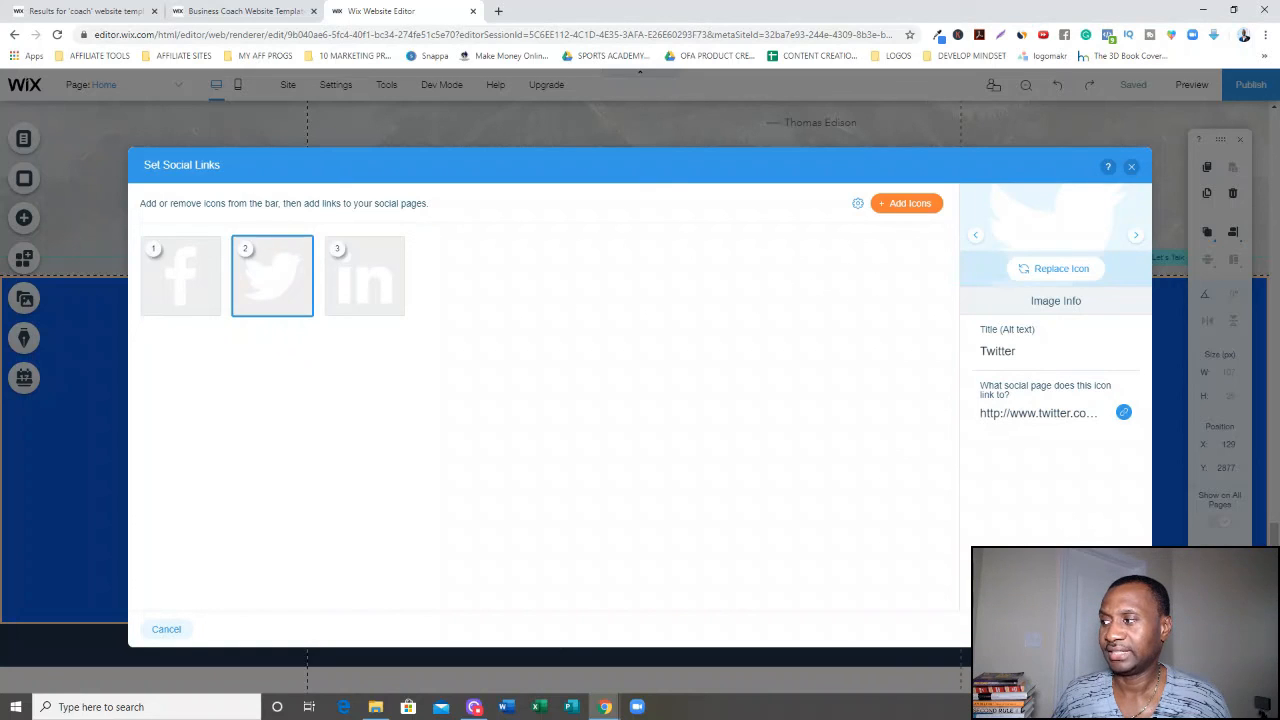
click(1134, 170)
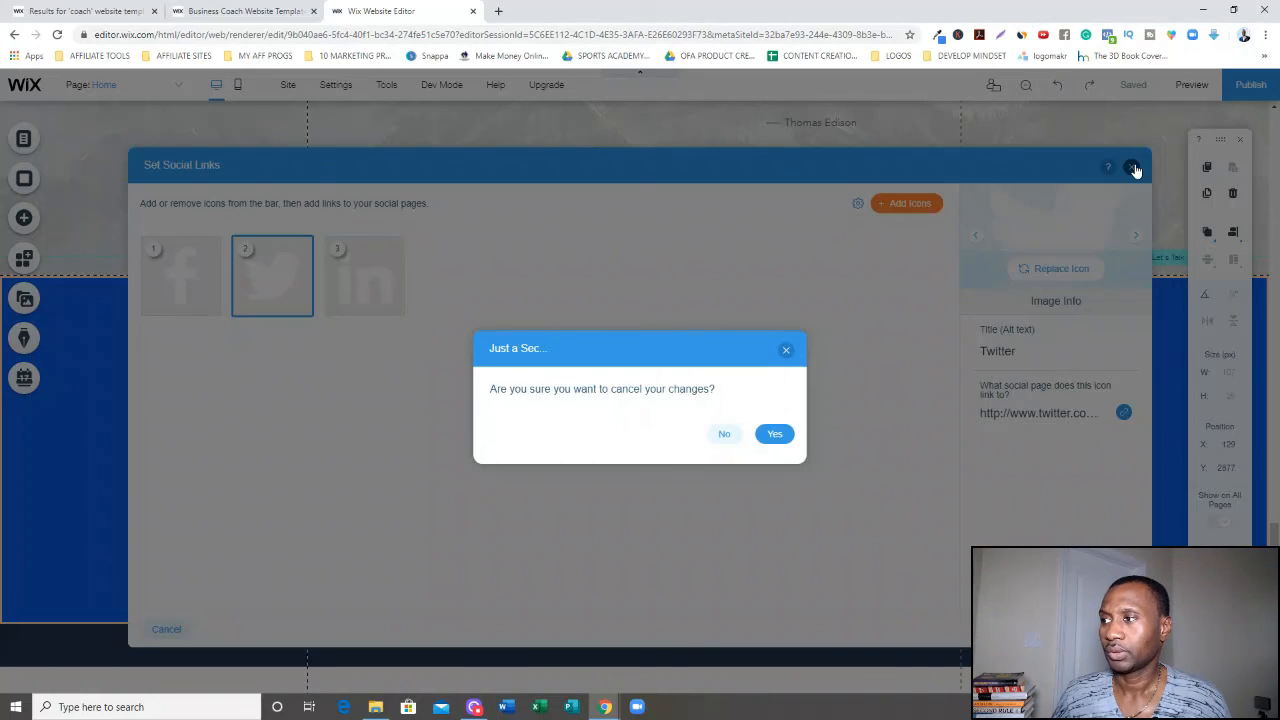
click(768, 436)
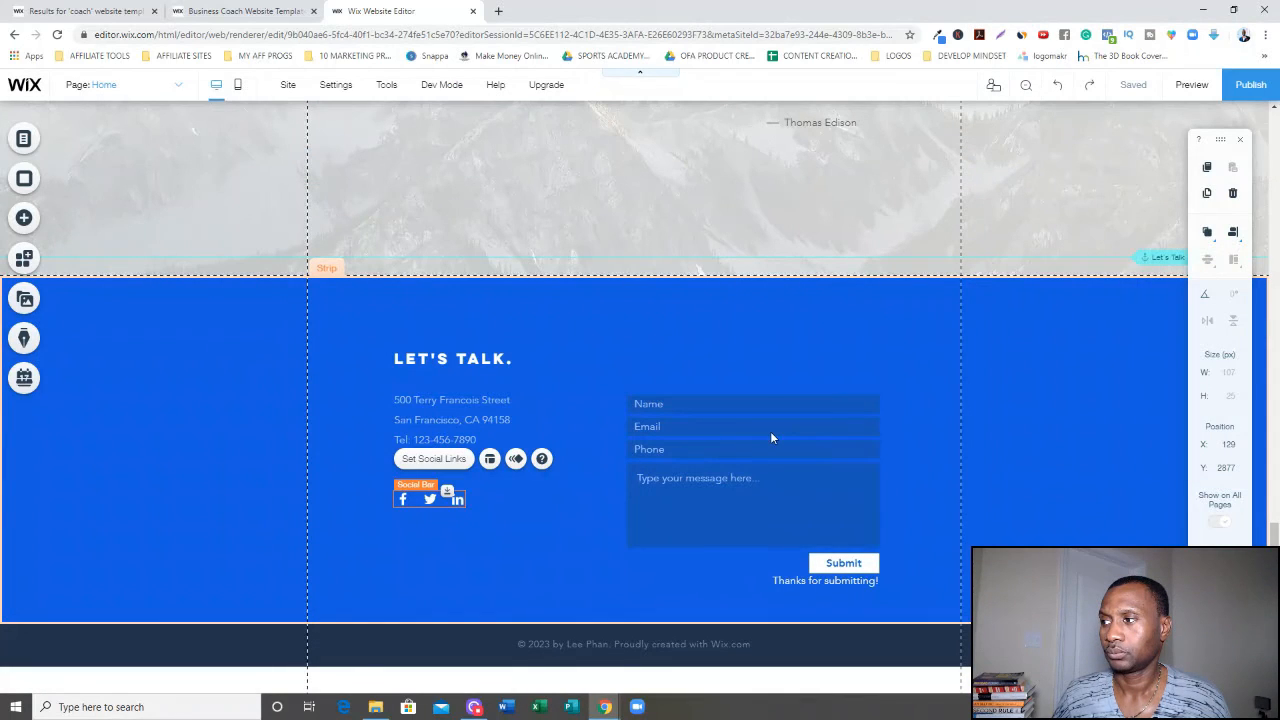
Review the contact form's settings, email notifications, submit message and support pages, and the Add New Field options.
click(626, 493)
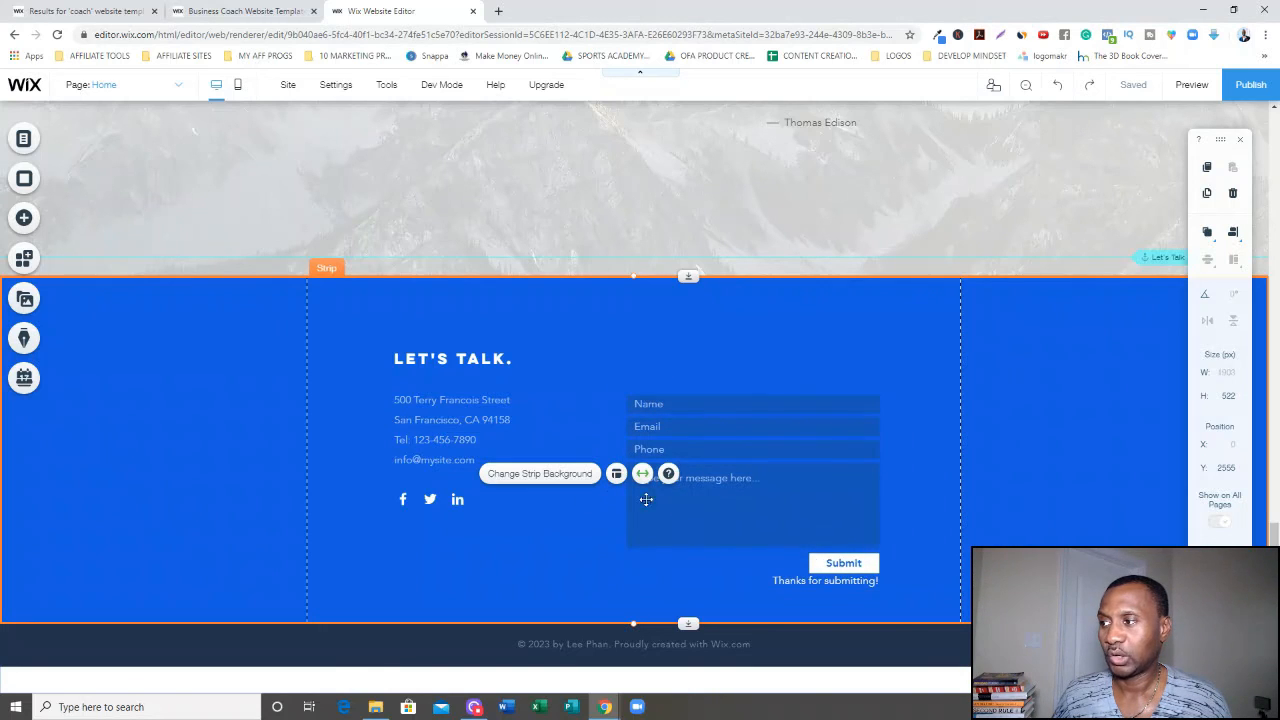
click(716, 473)
click(555, 482)
click(653, 399)
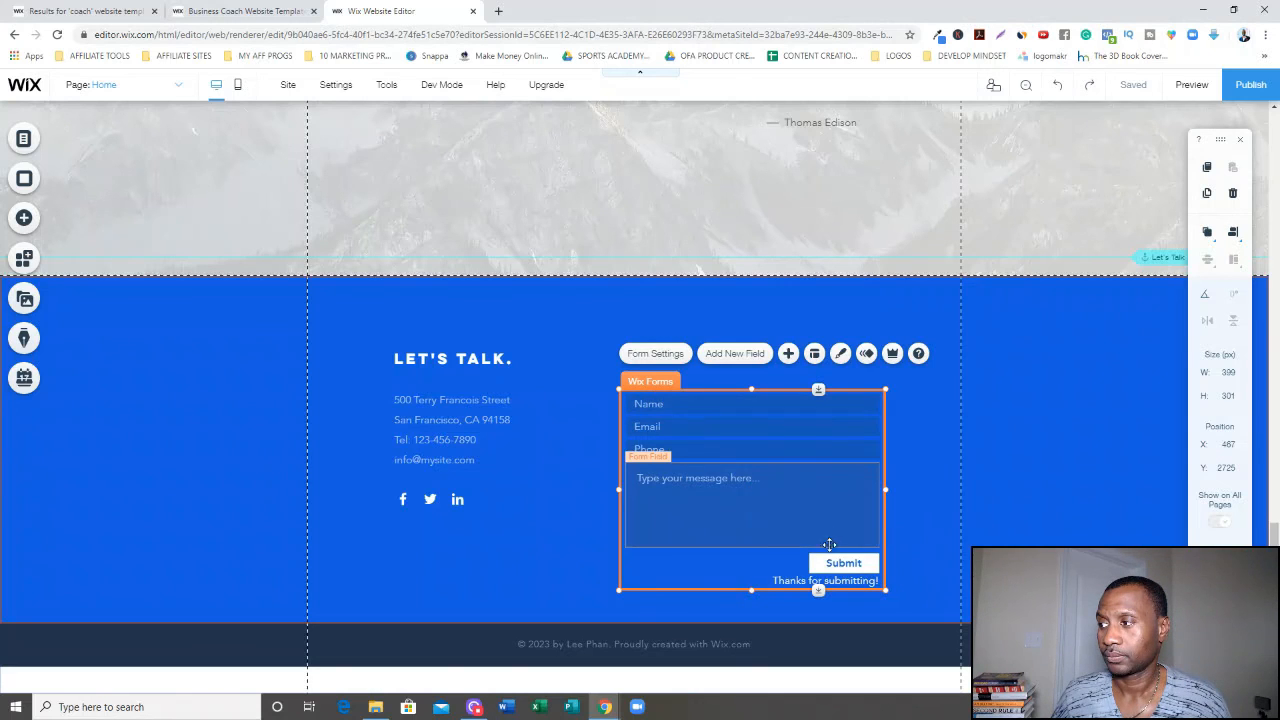
click(657, 354)
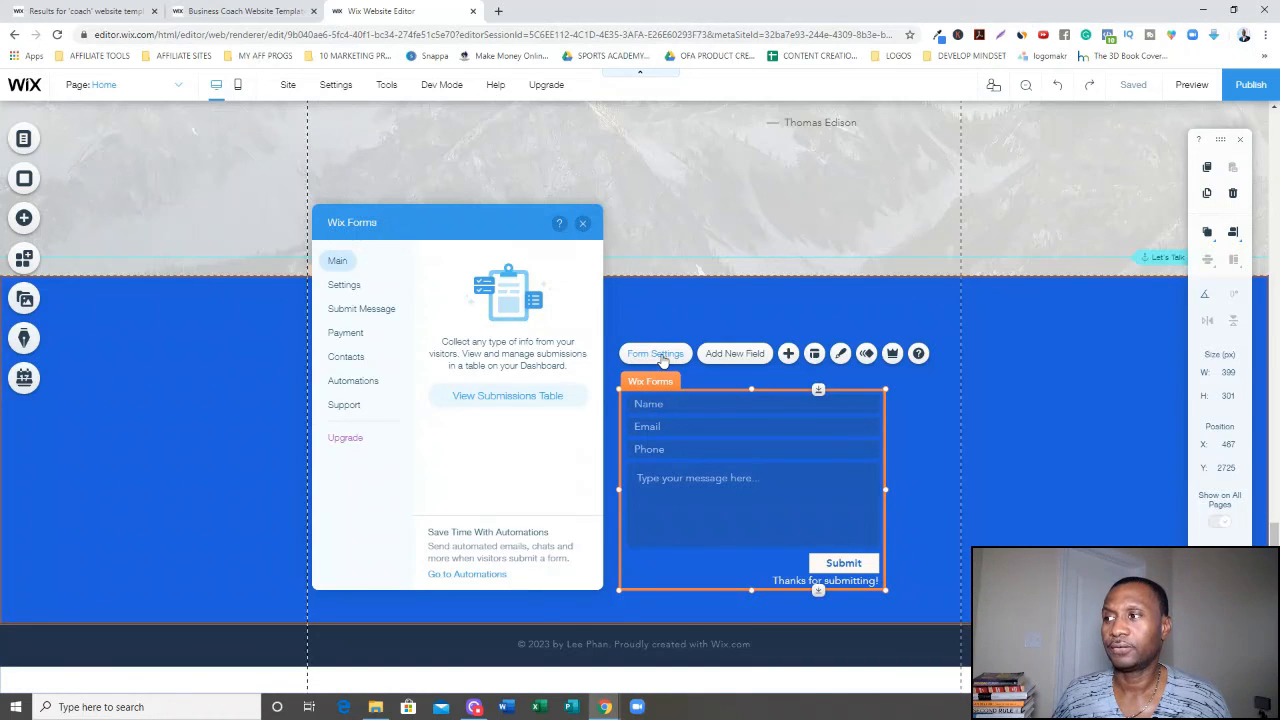
click(348, 286)
click(498, 379)
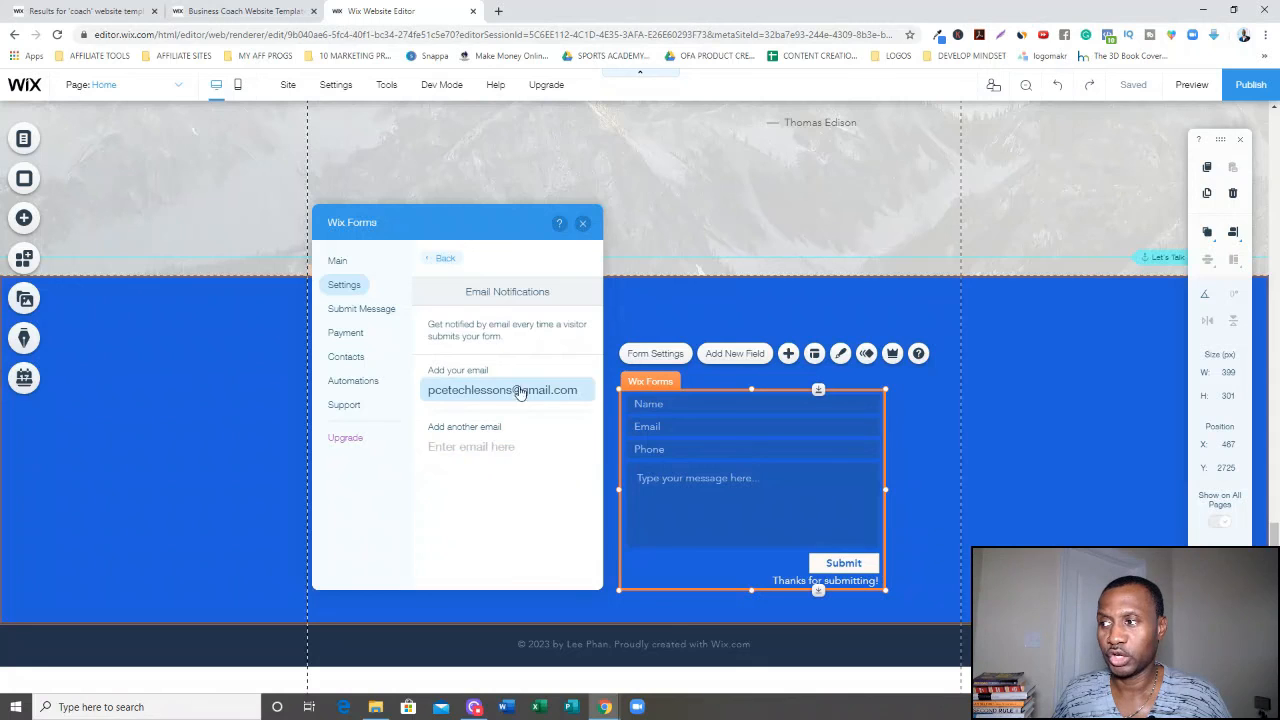
click(350, 310)
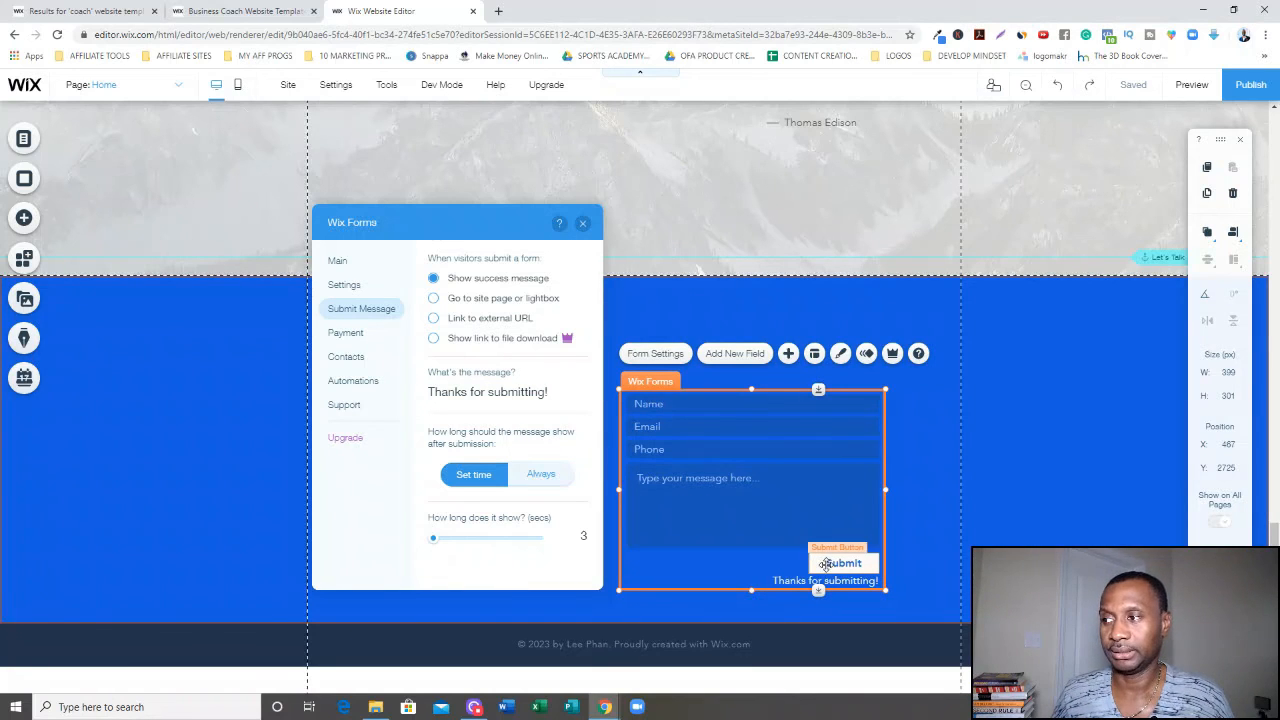
click(360, 408)
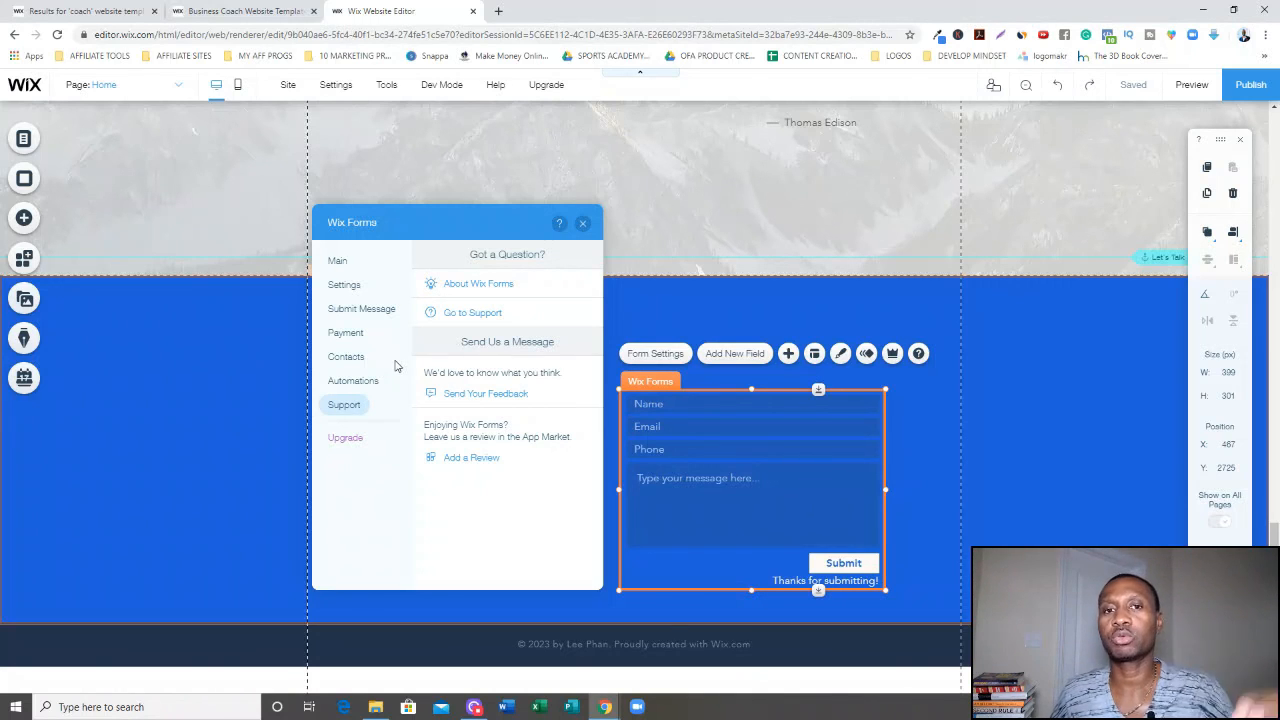
click(582, 224)
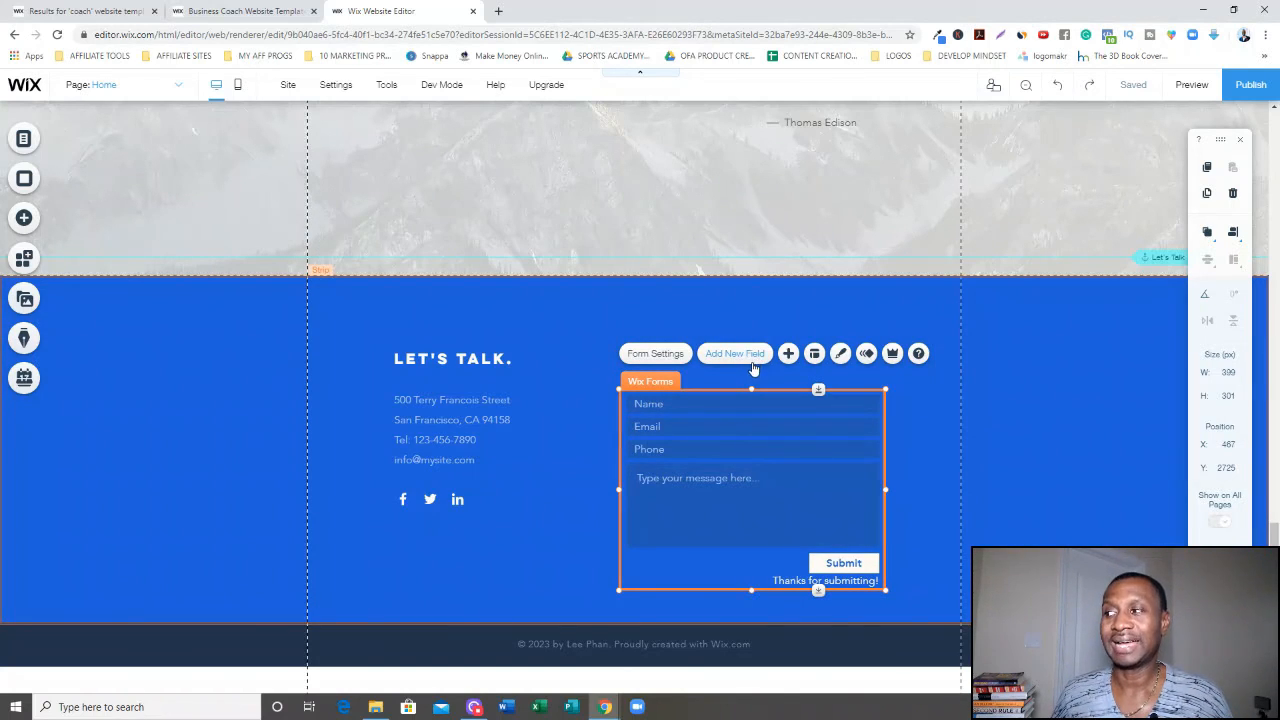
click(750, 358)
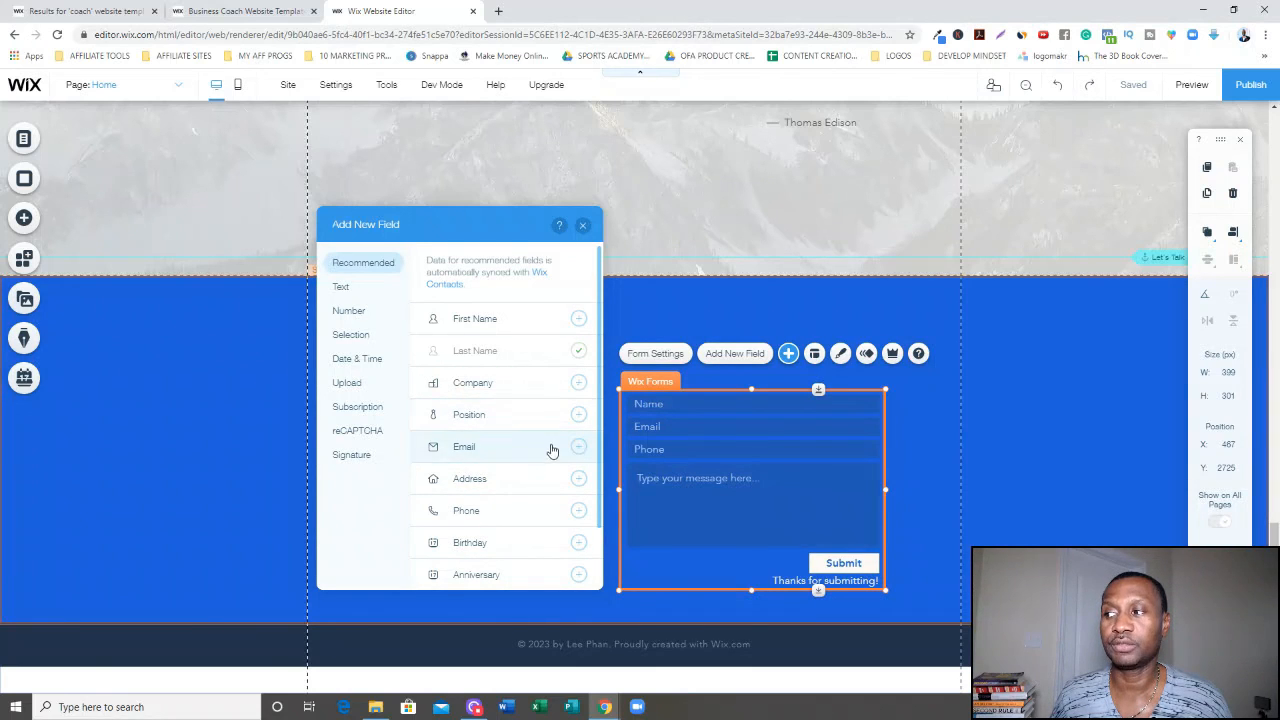
click(162, 448)
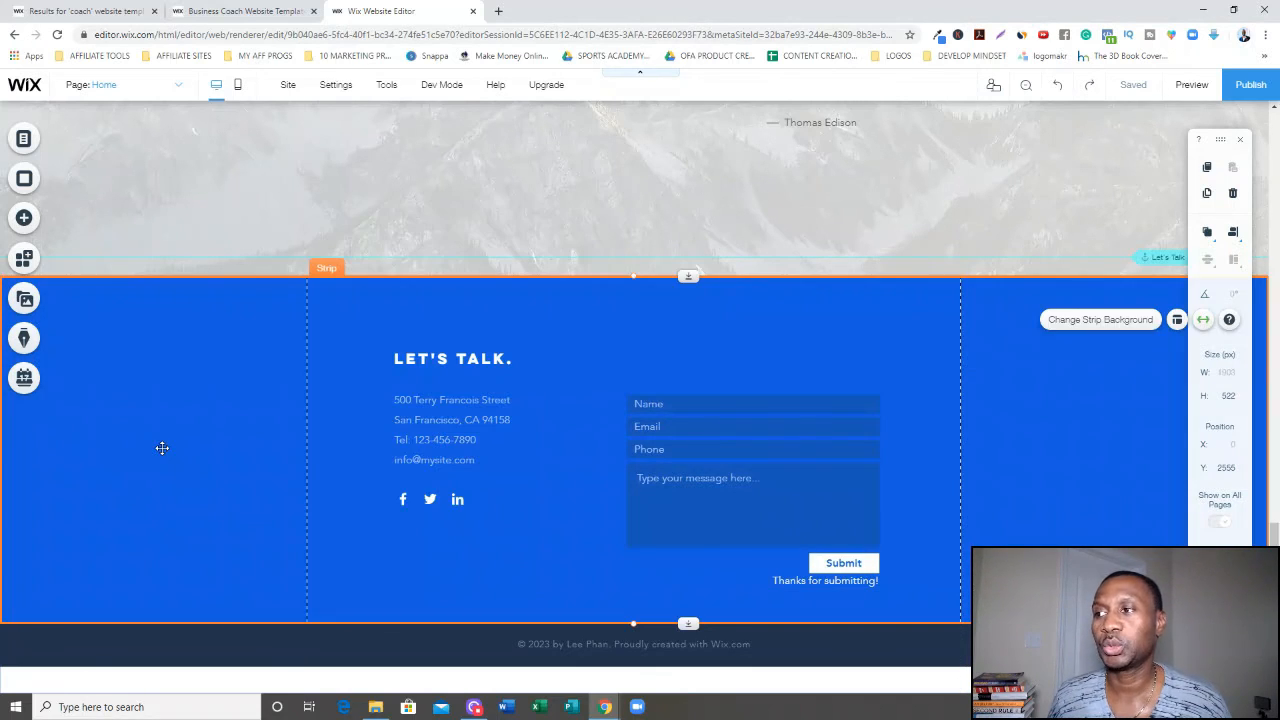
Set the Let's Talk section's strip background to the Wheat Field image from the selected backgrounds.
click(162, 448)
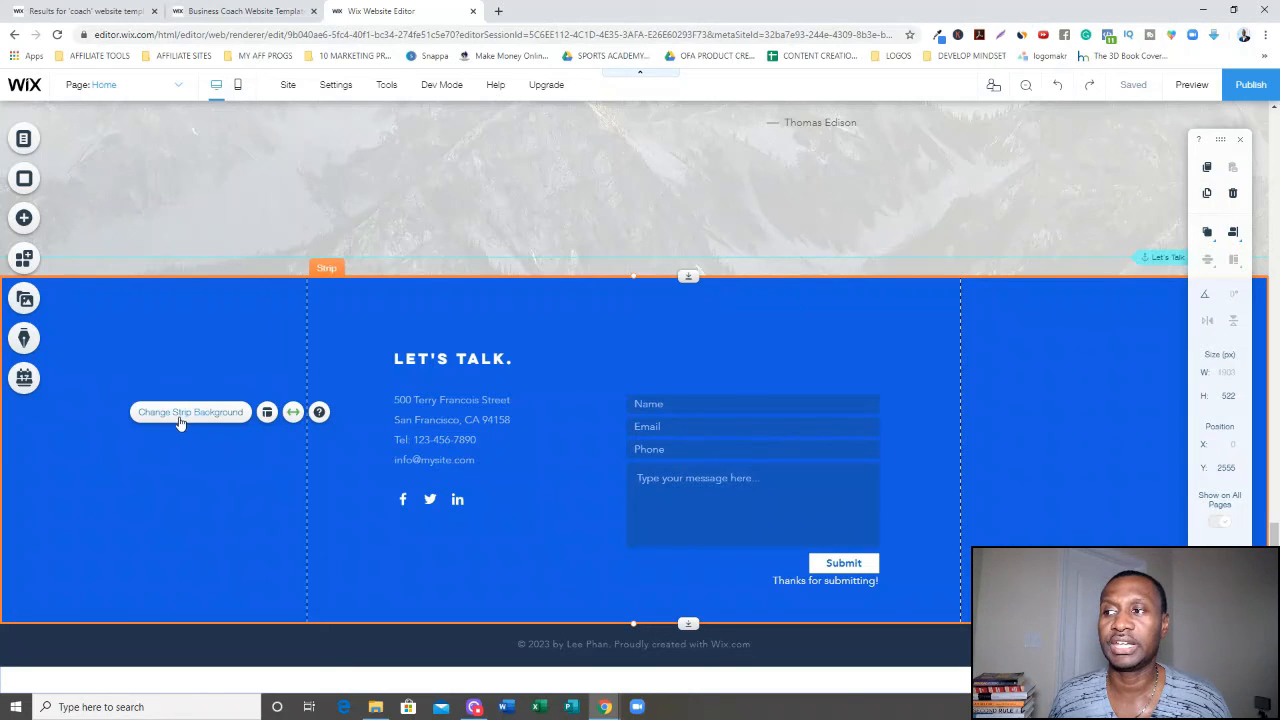
click(184, 416)
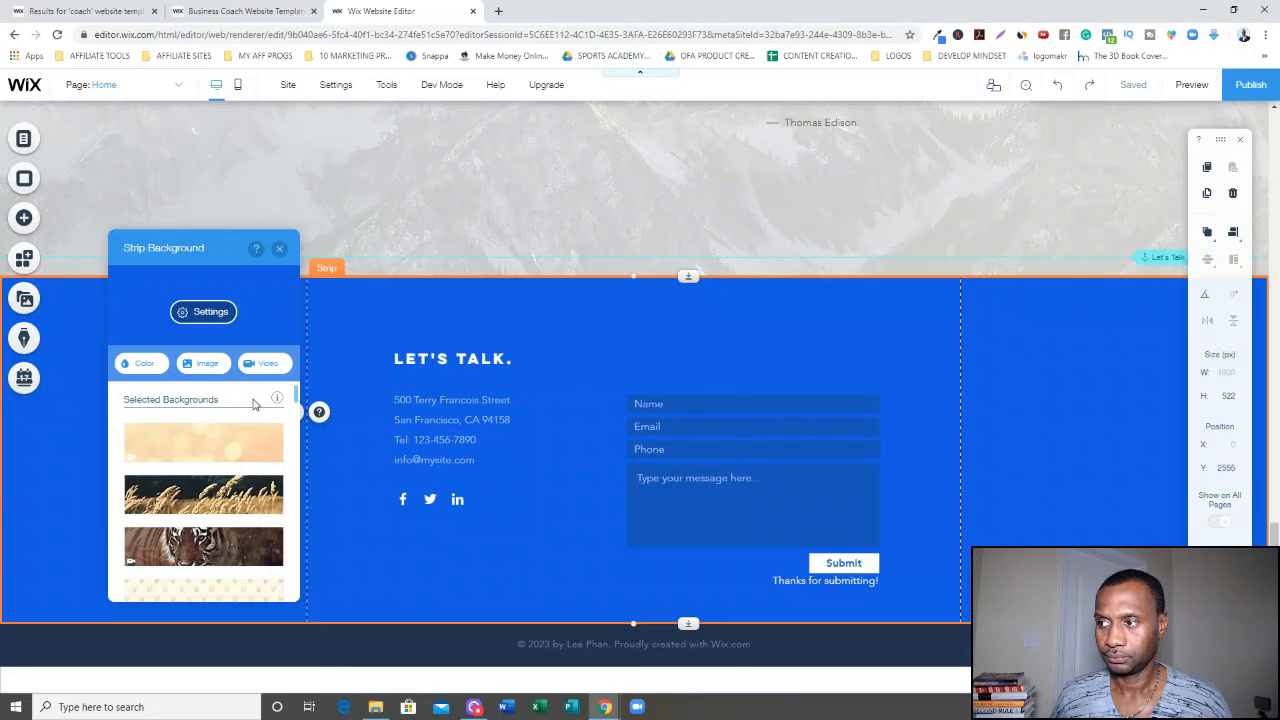
mouse_move(192, 497)
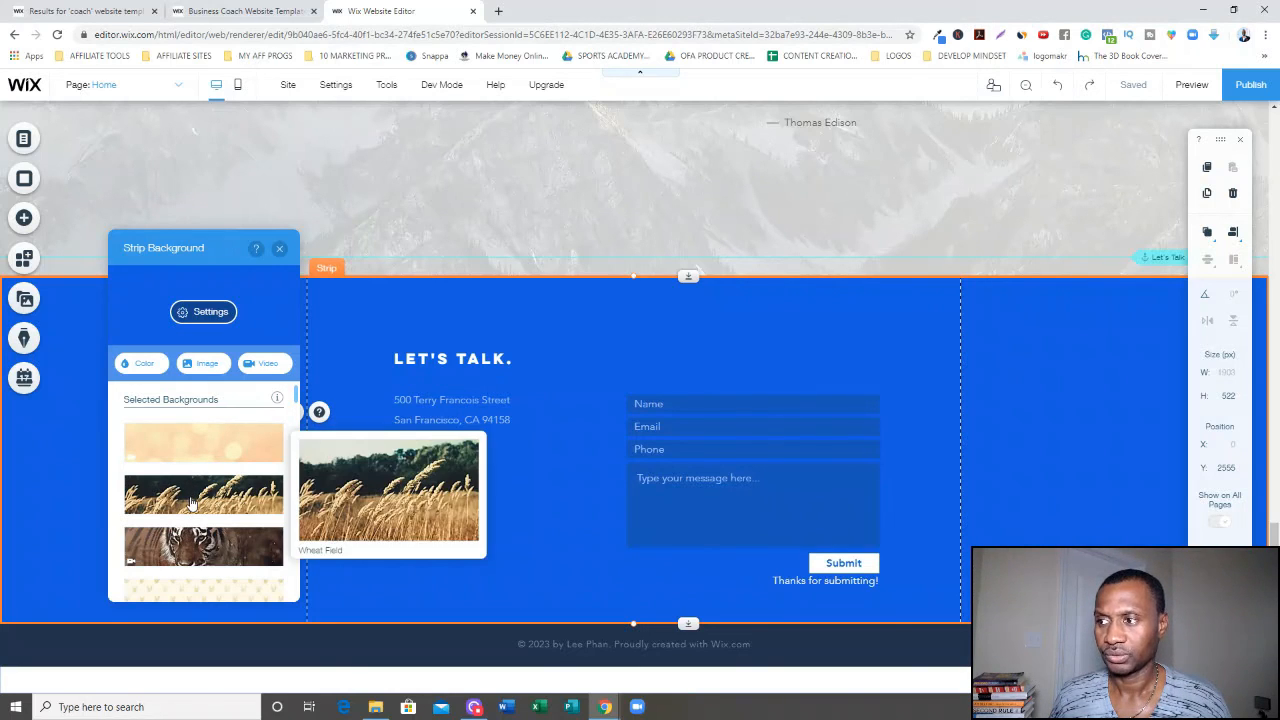
click(192, 503)
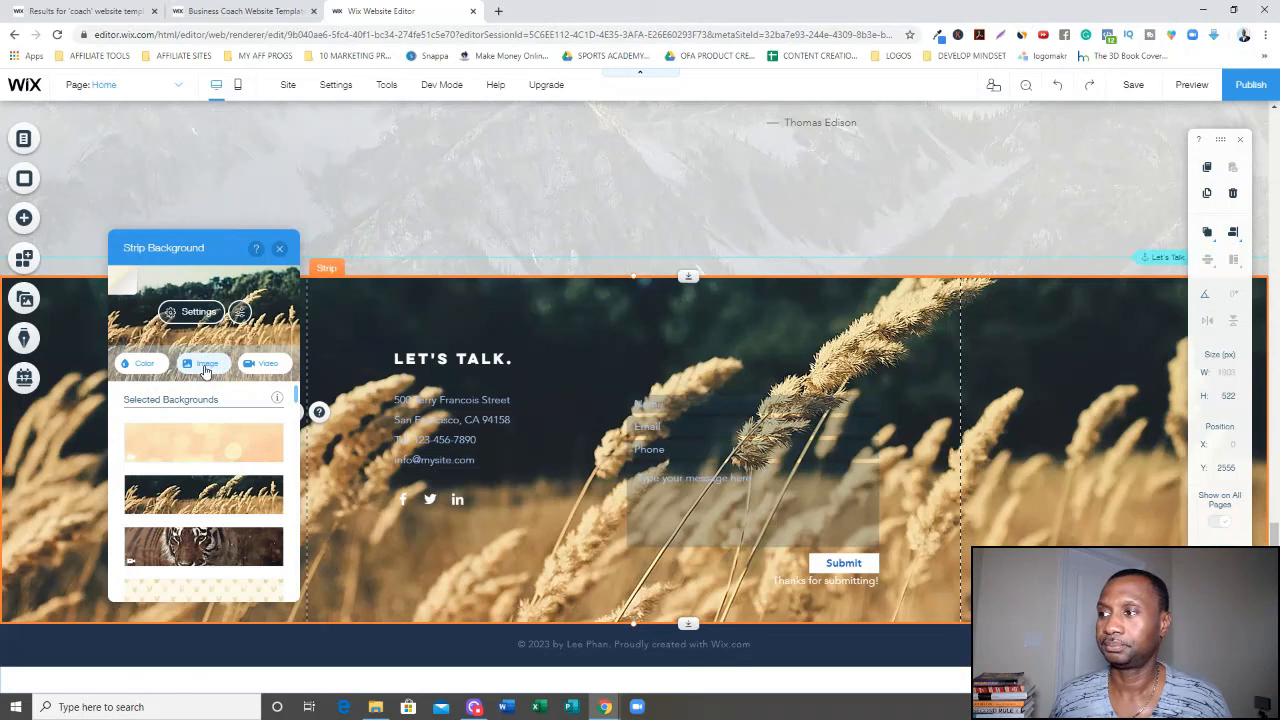
Select the footer's copyright text and open it for editing without making changes.
click(1129, 376)
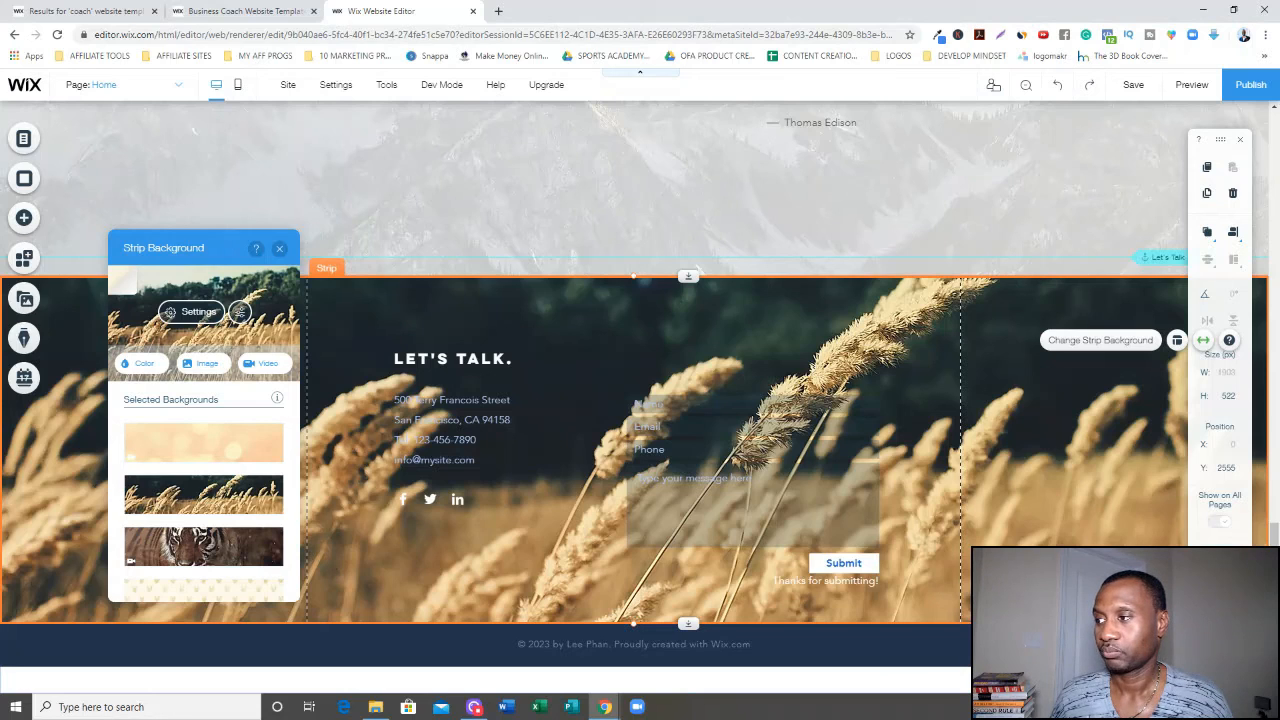
click(614, 645)
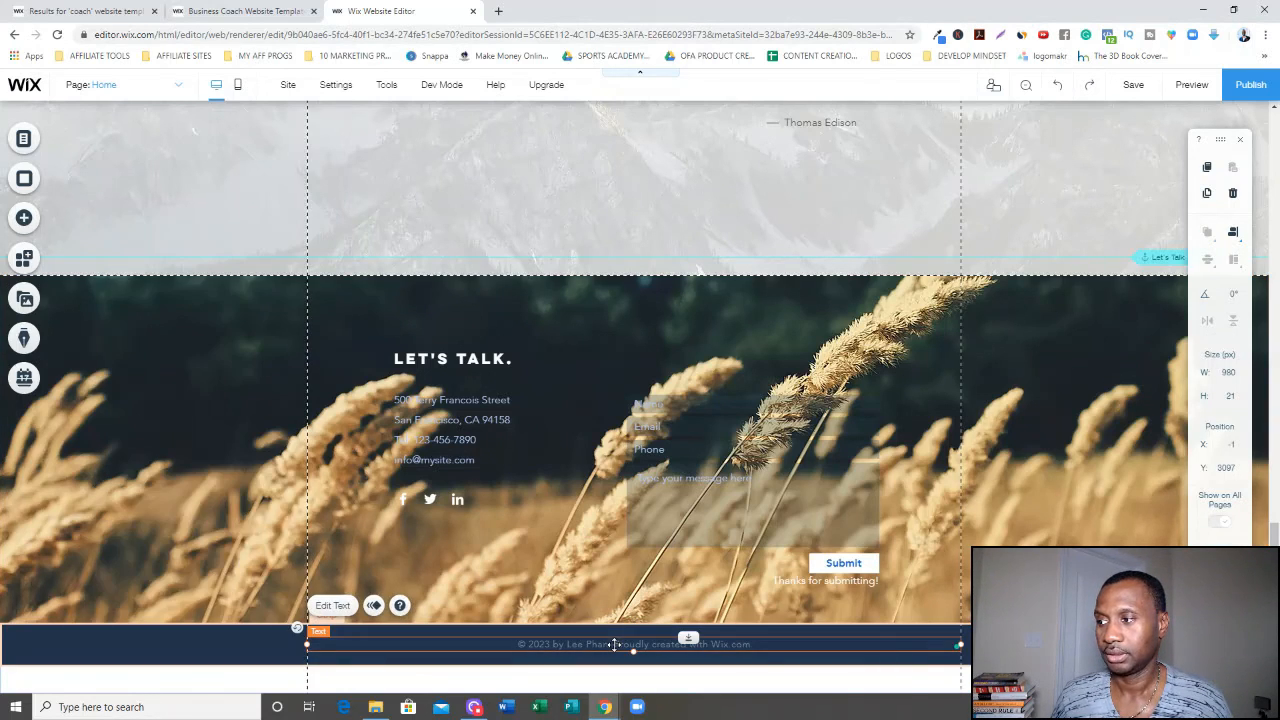
double_click(614, 645)
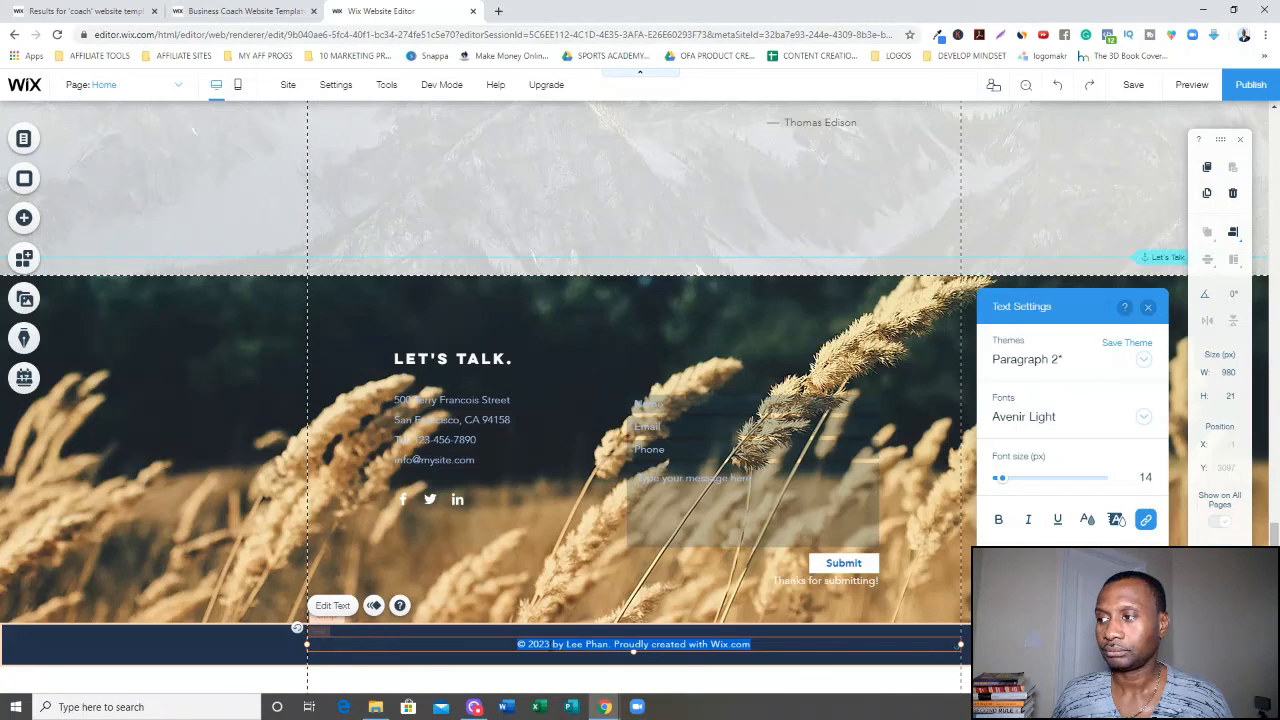
click(551, 645)
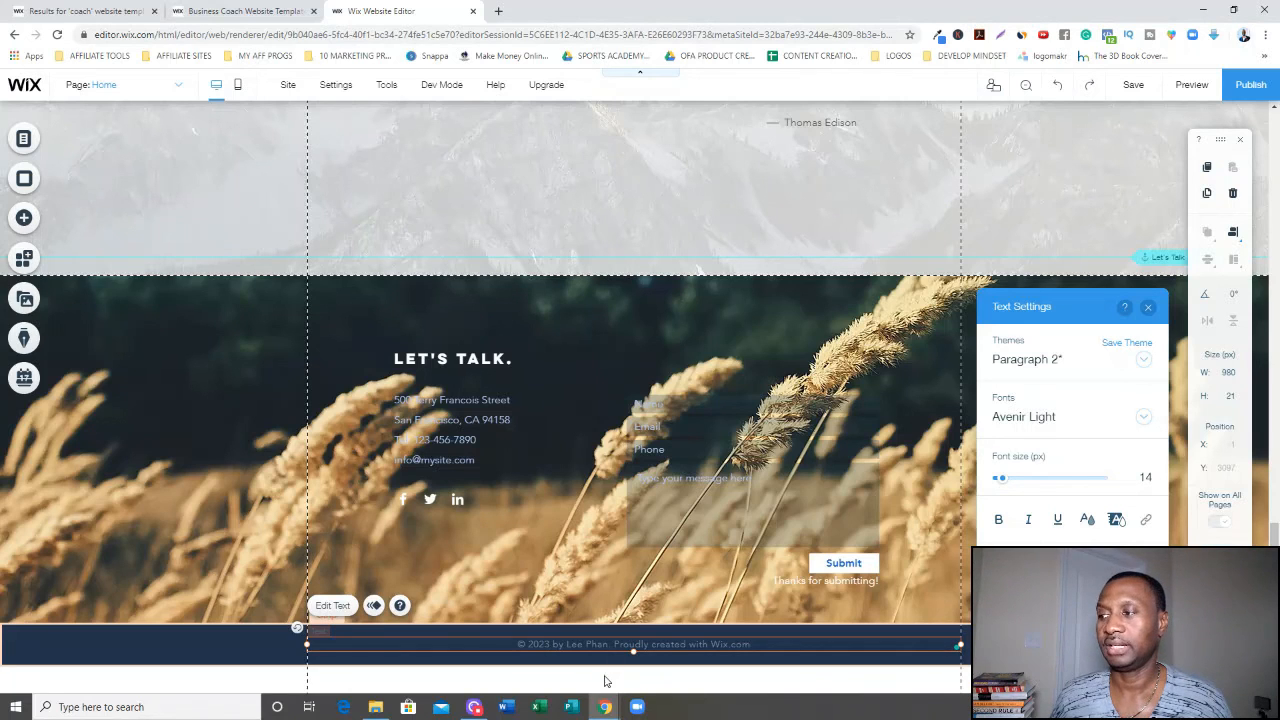
click(806, 223)
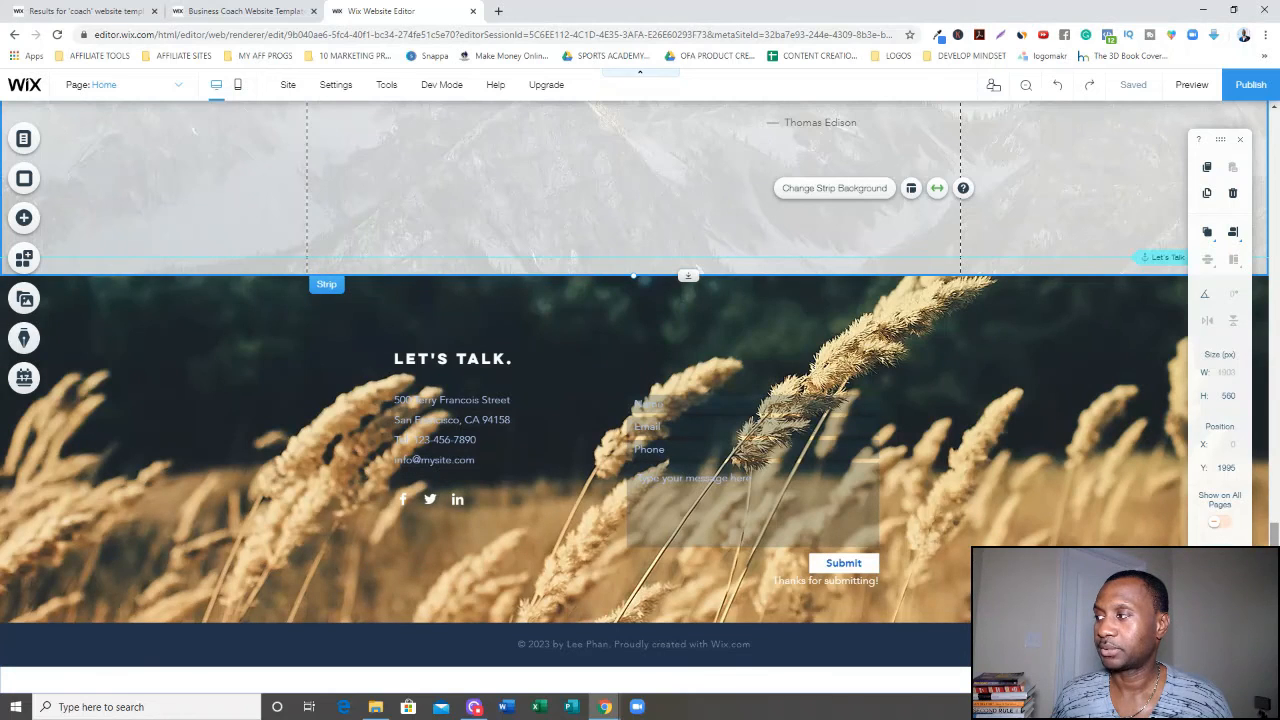
drag(1274, 580, 1274, 160)
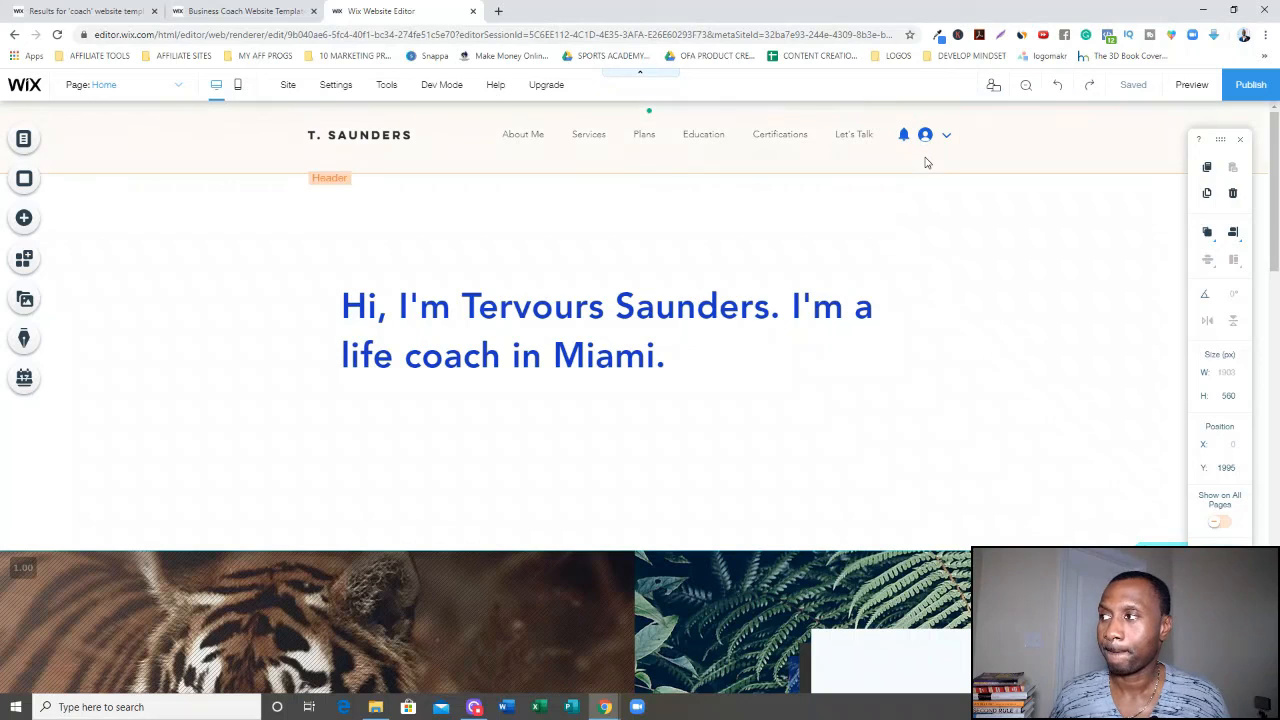
Preview the site, scroll through its sections, and return to the editor.
click(1190, 85)
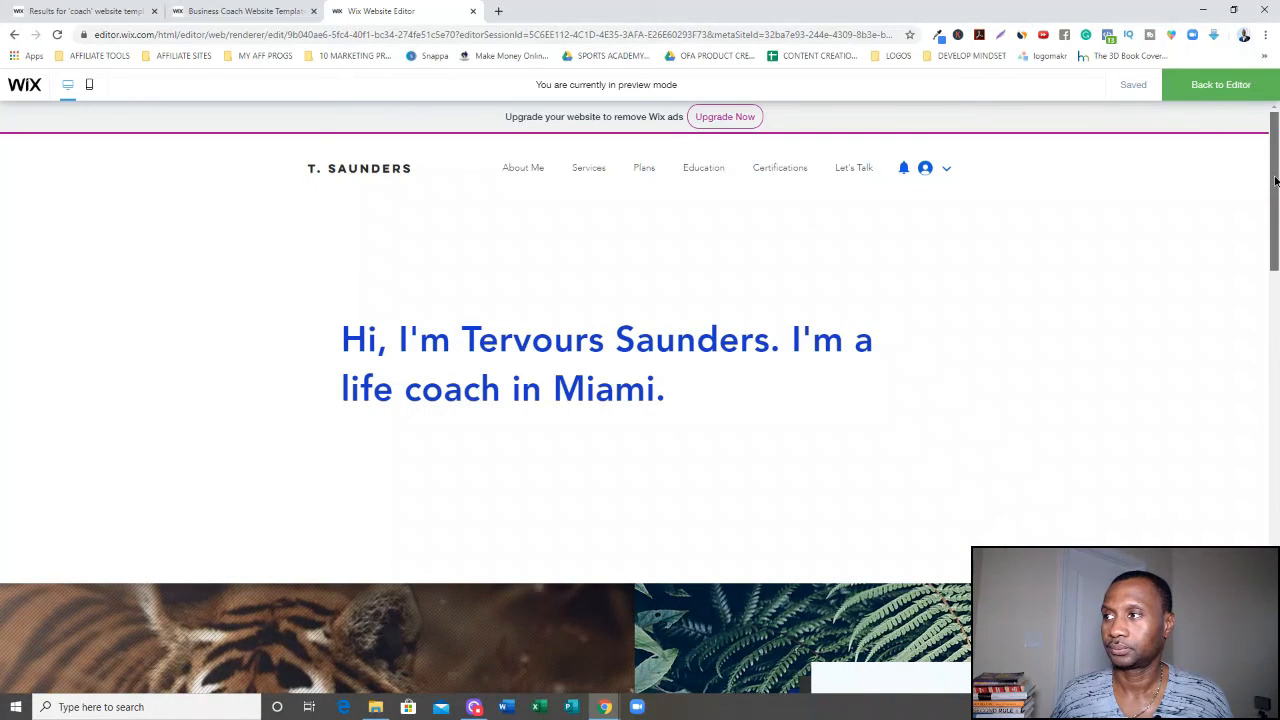
scroll(1273, 175, down, 3)
scroll(640, 436, down, 3)
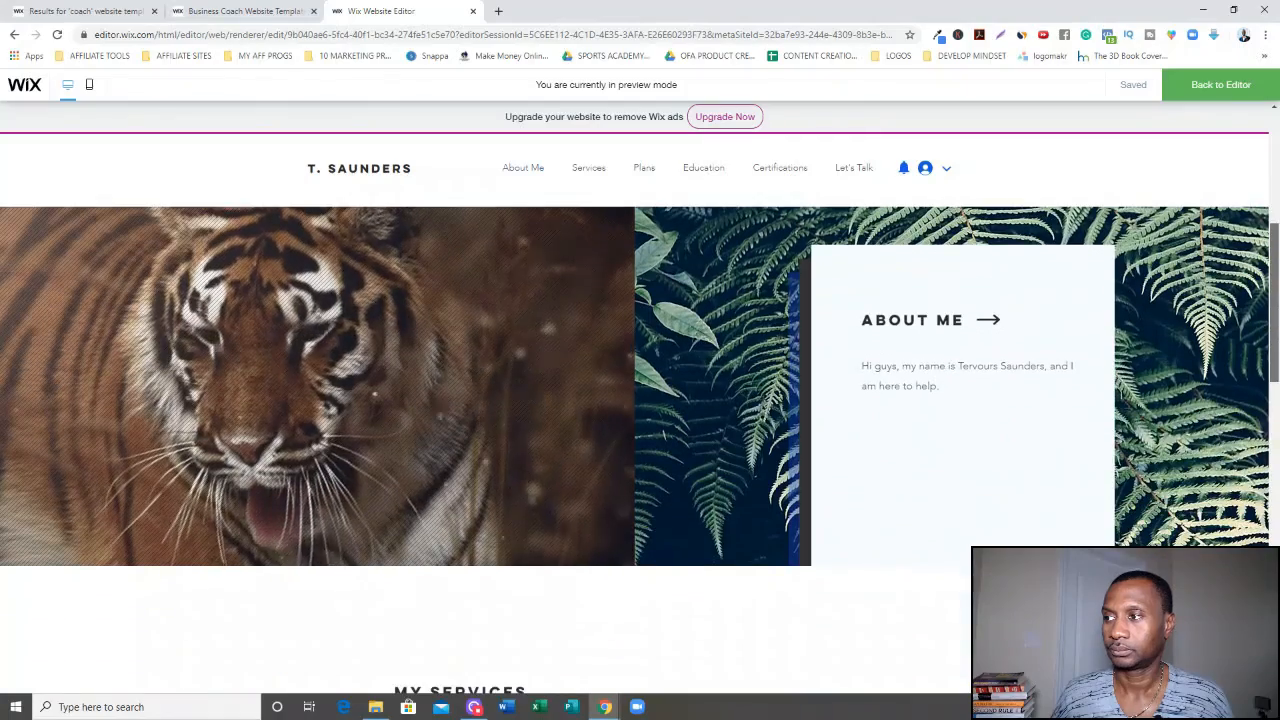
scroll(640, 436, down, 3)
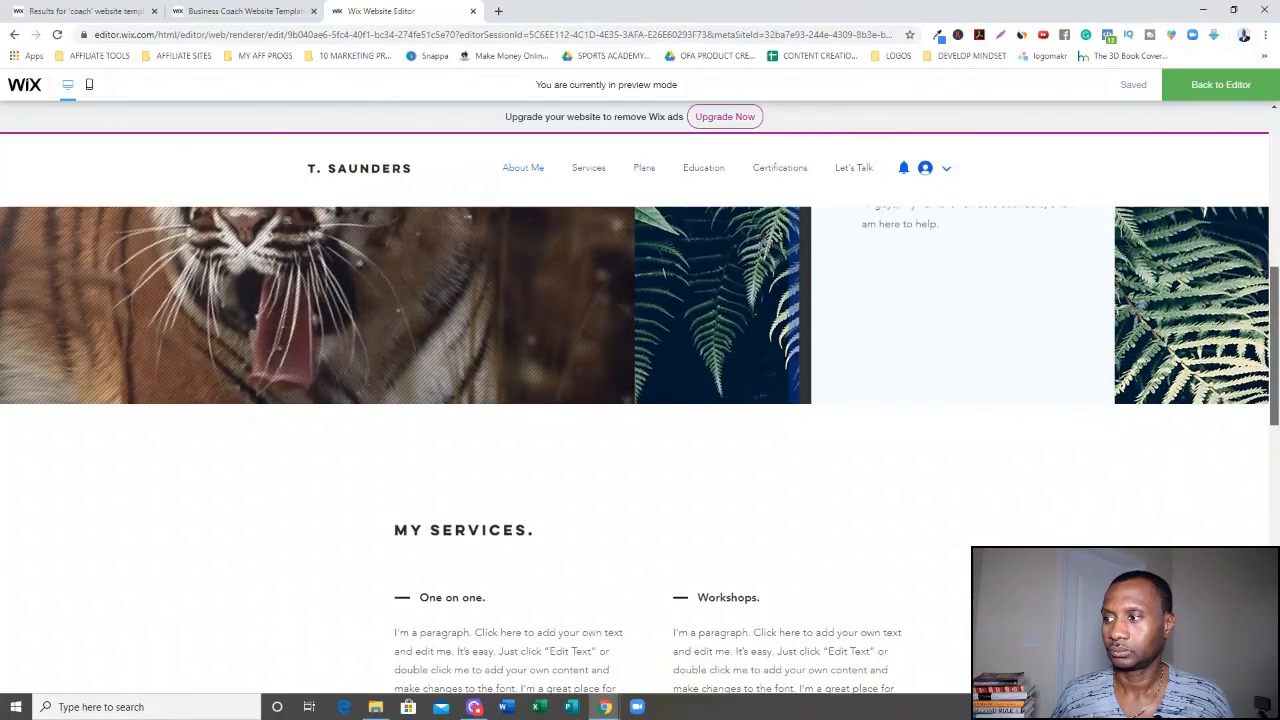
scroll(640, 436, down, 5)
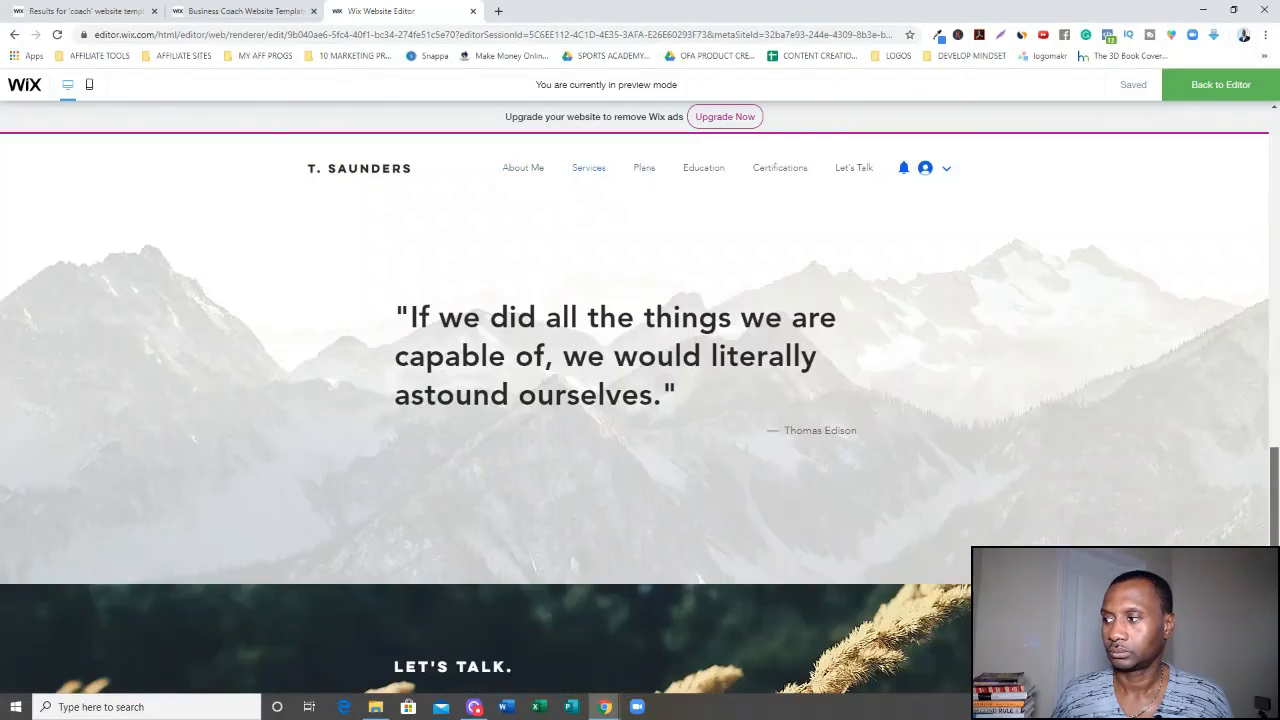
drag(1274, 497, 1275, 256)
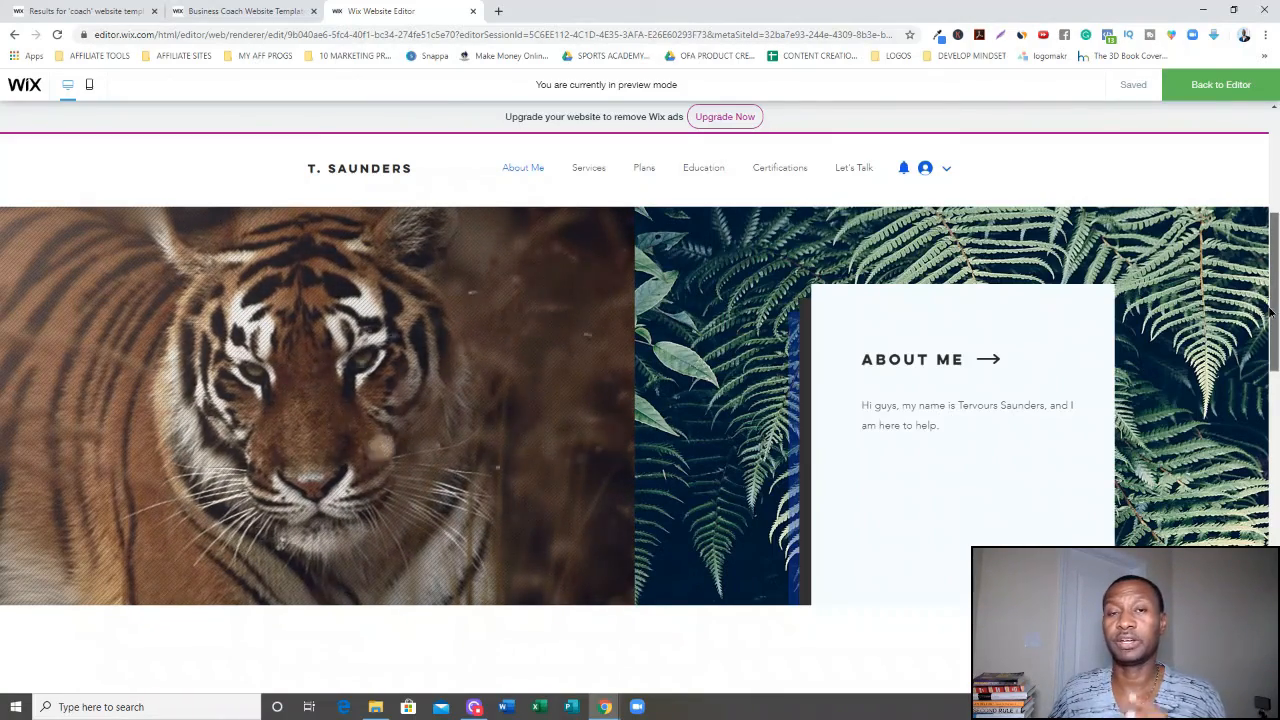
drag(1271, 313, 1134, 183)
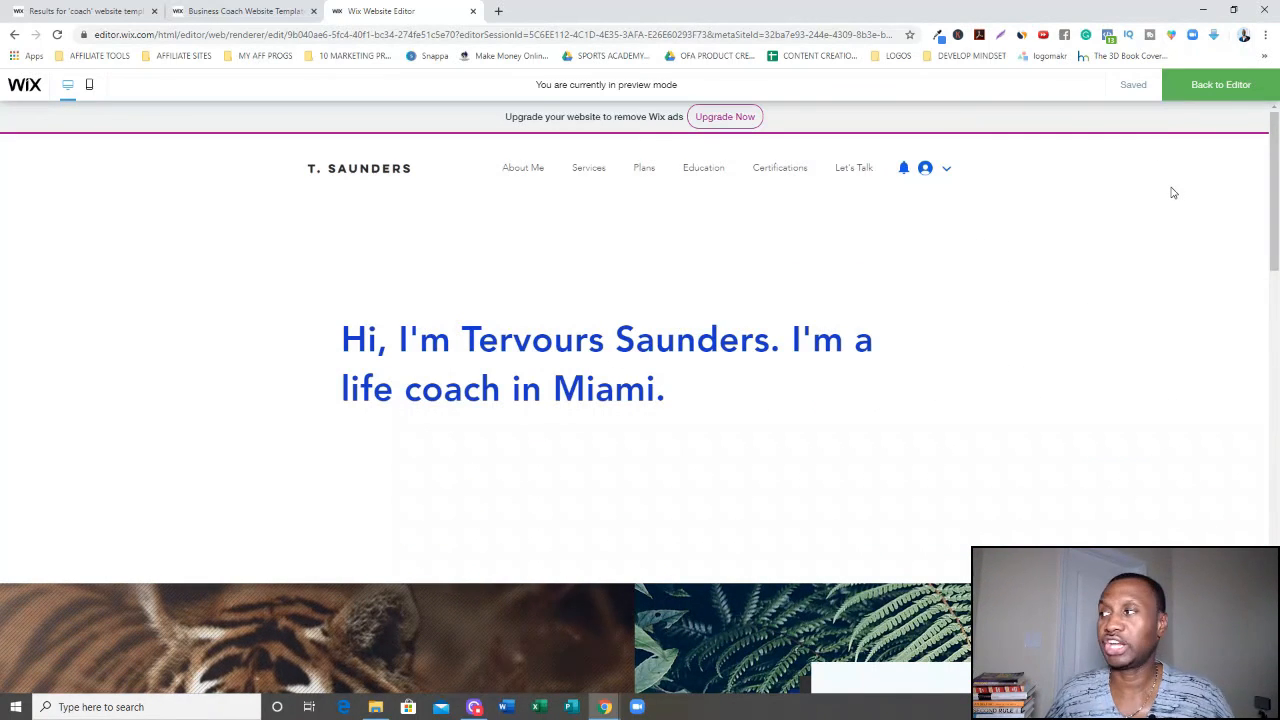
click(1216, 88)
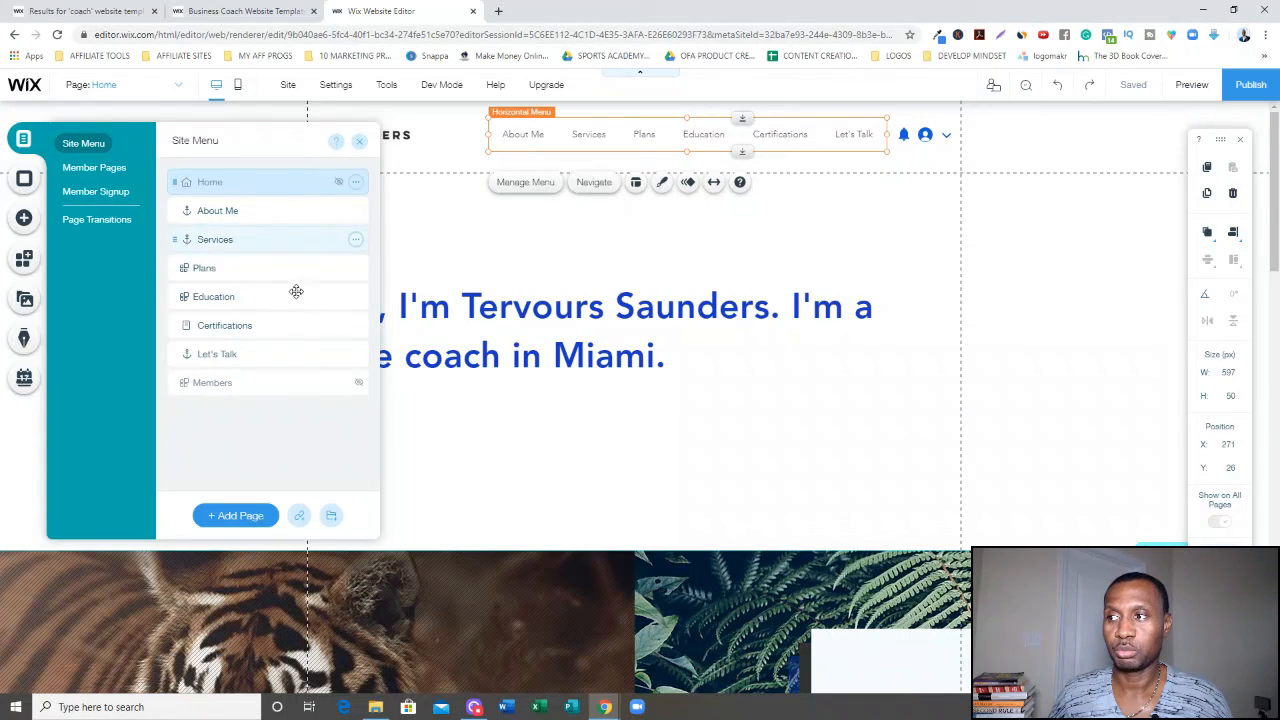
Add a new page named Products to the site menu.
click(240, 516)
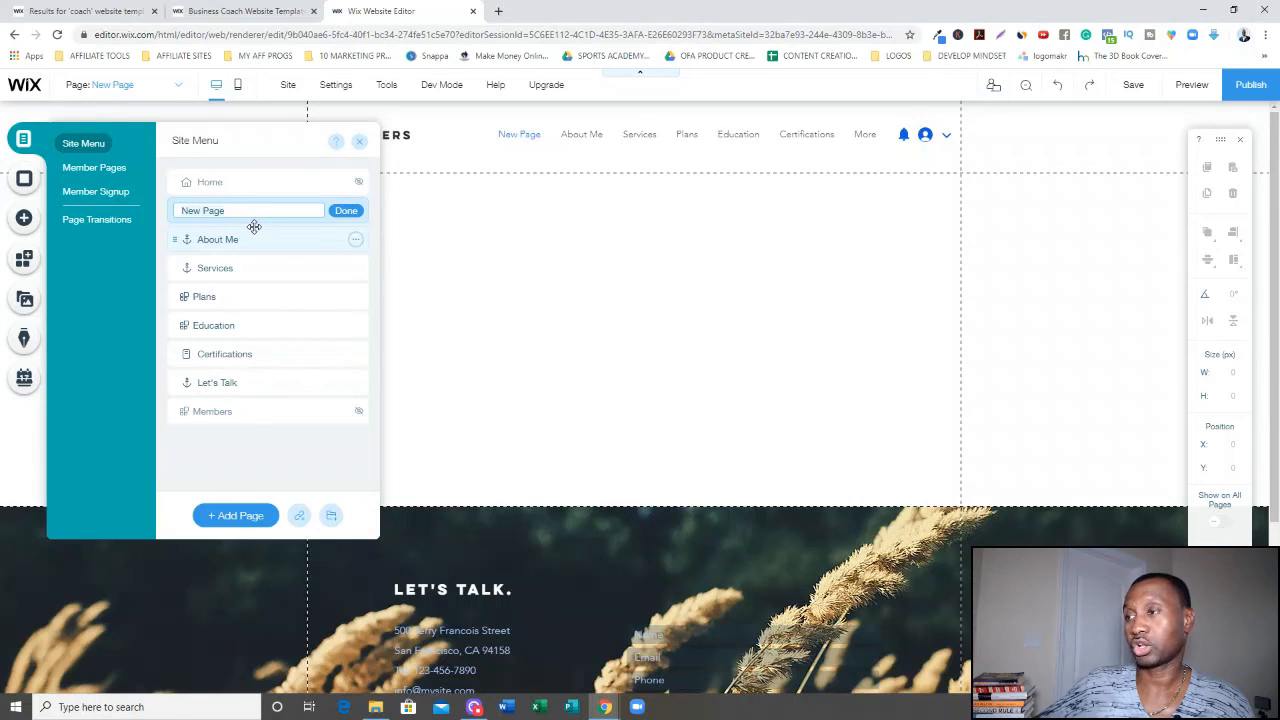
text(Products)
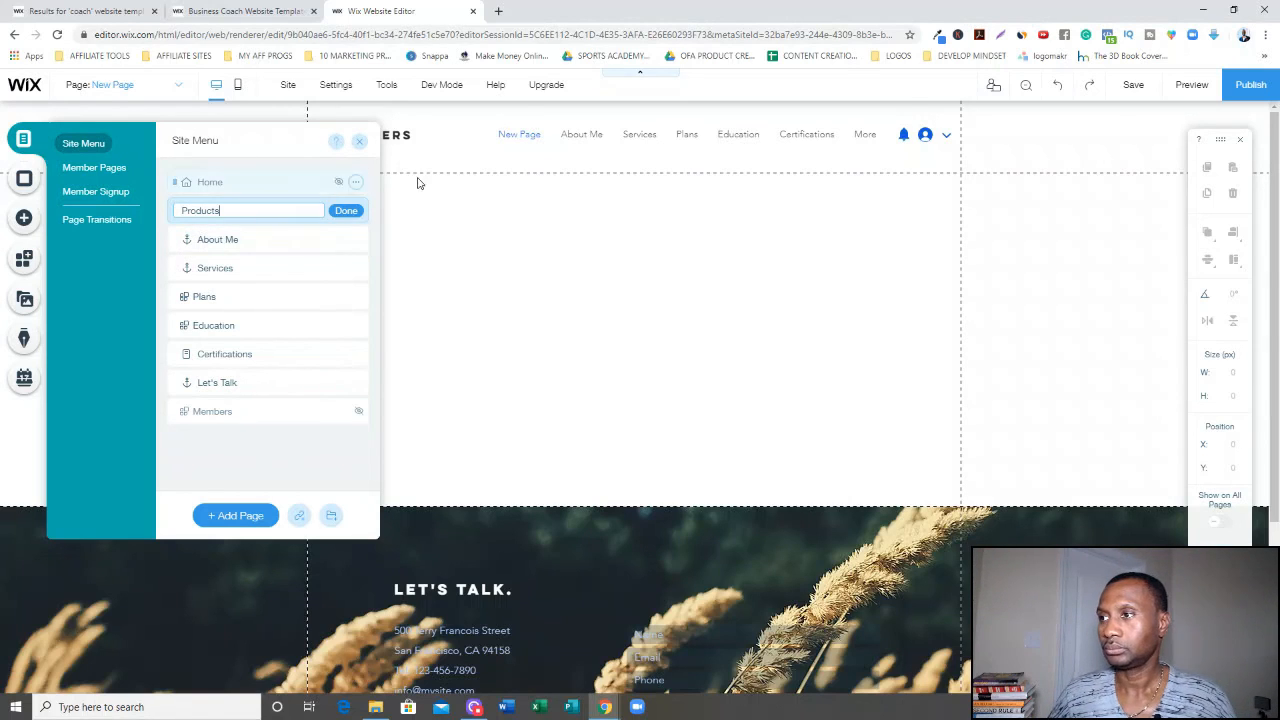
click(346, 211)
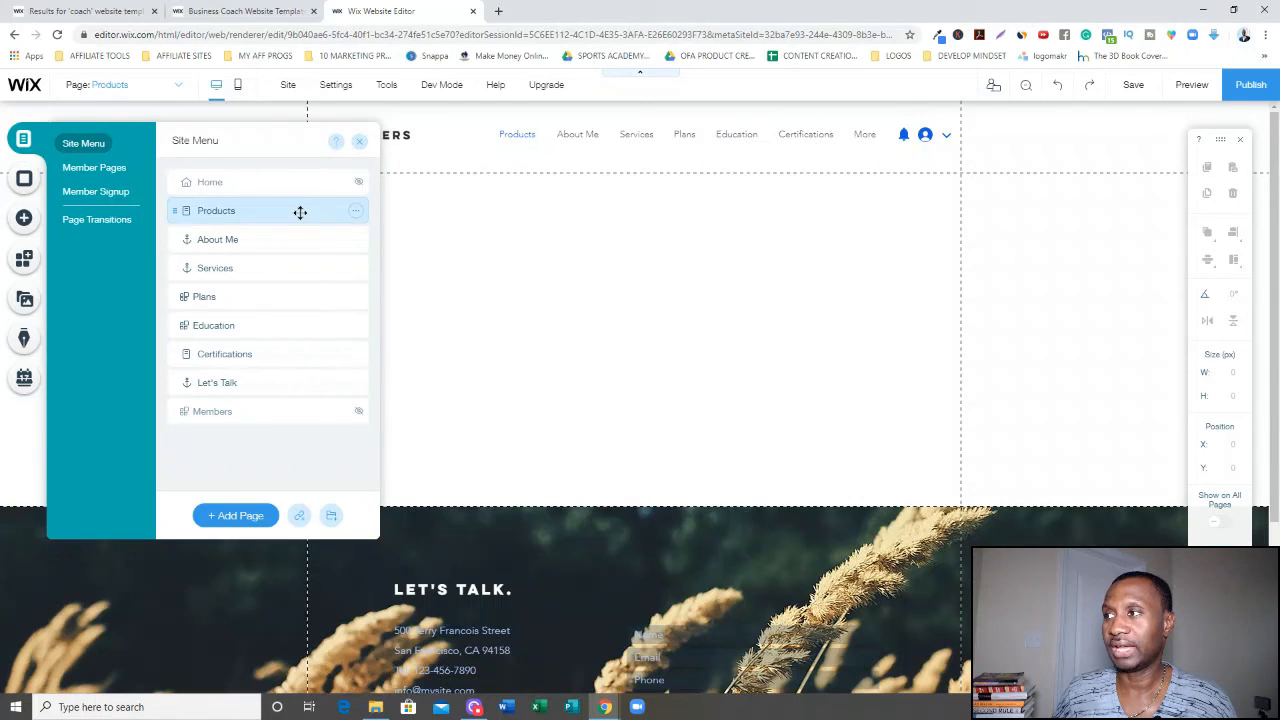
Move the Products page below Services in the site menu.
drag(300, 212, 309, 262)
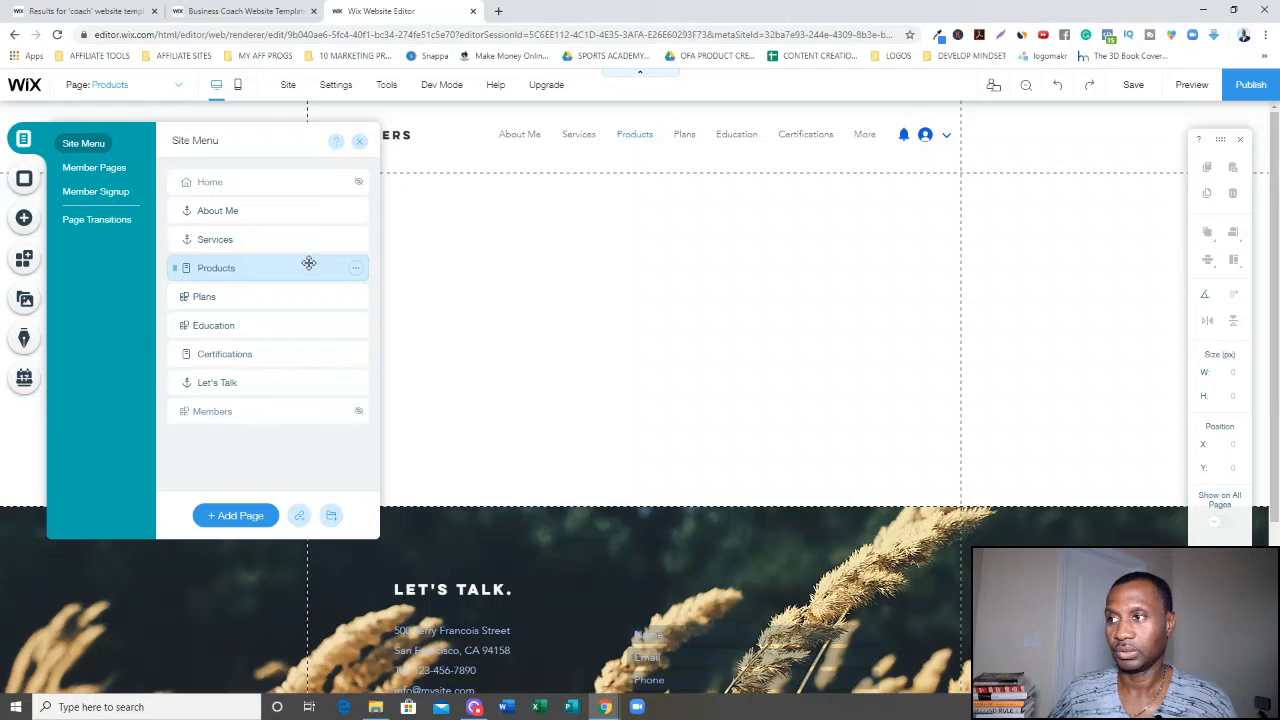
click(238, 268)
Check the horizontal menu's page order and open the Products page for editing.
click(635, 136)
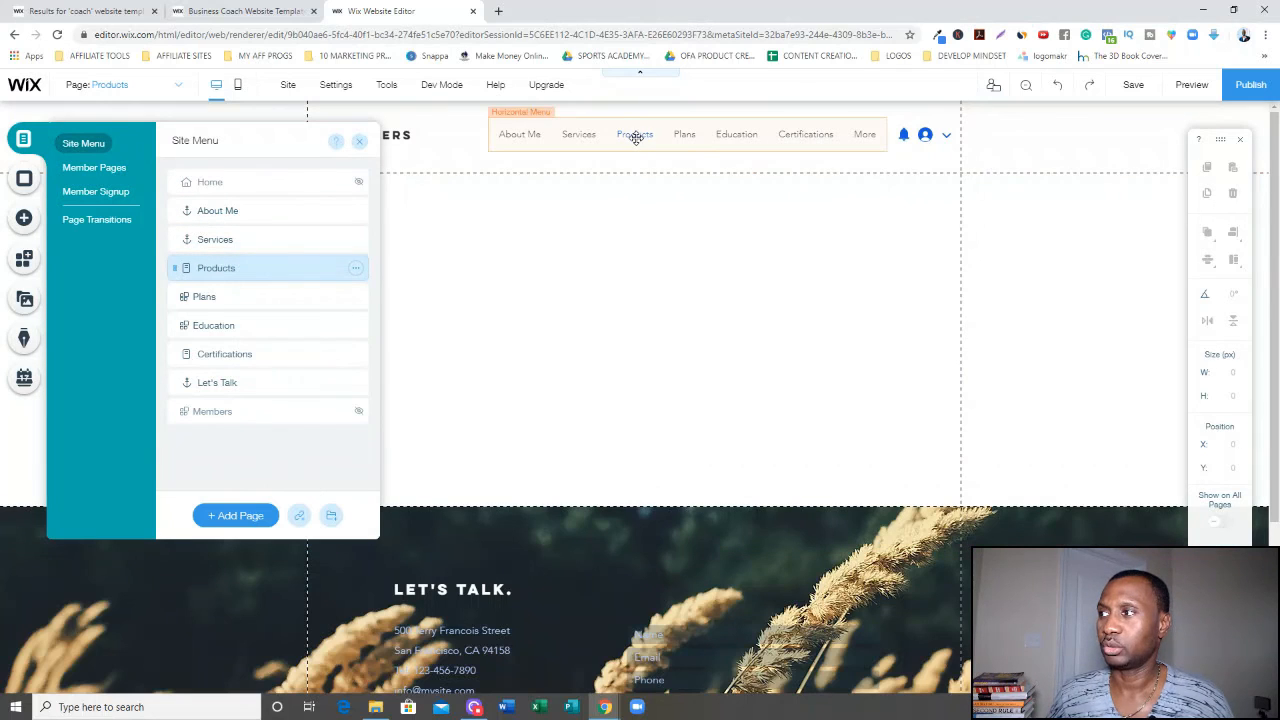
click(641, 200)
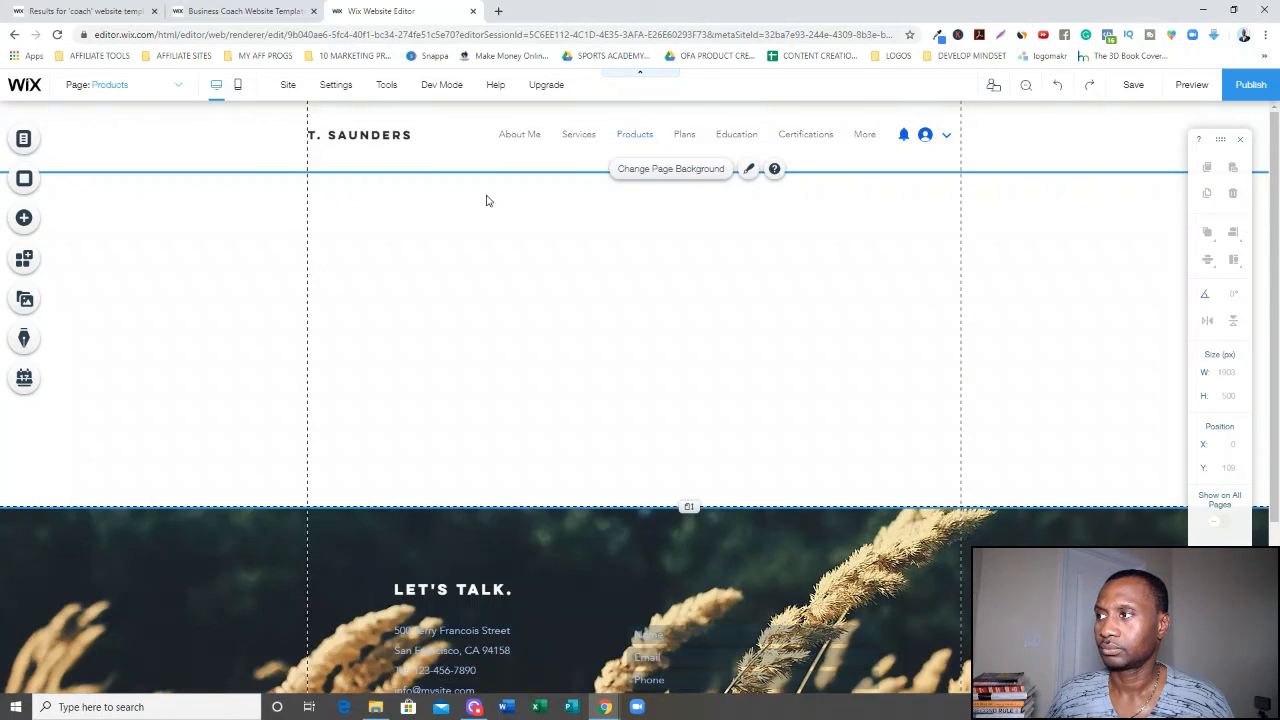
click(567, 138)
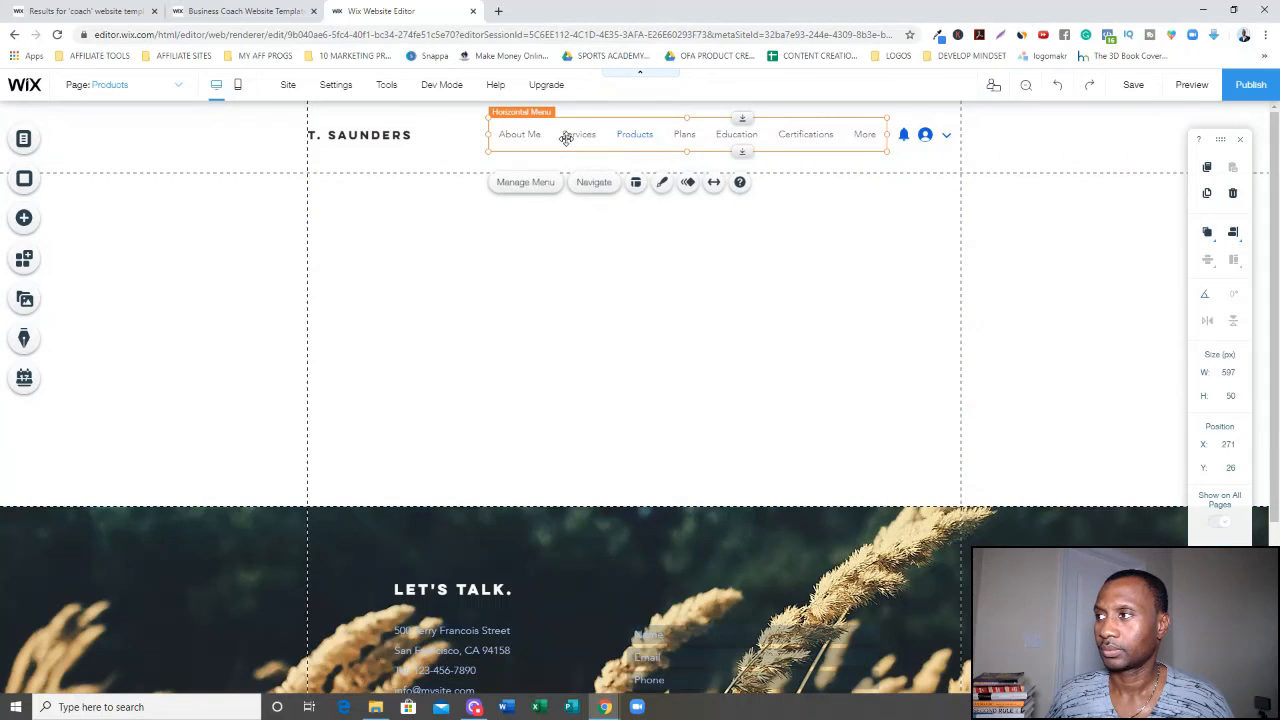
click(533, 190)
click(249, 211)
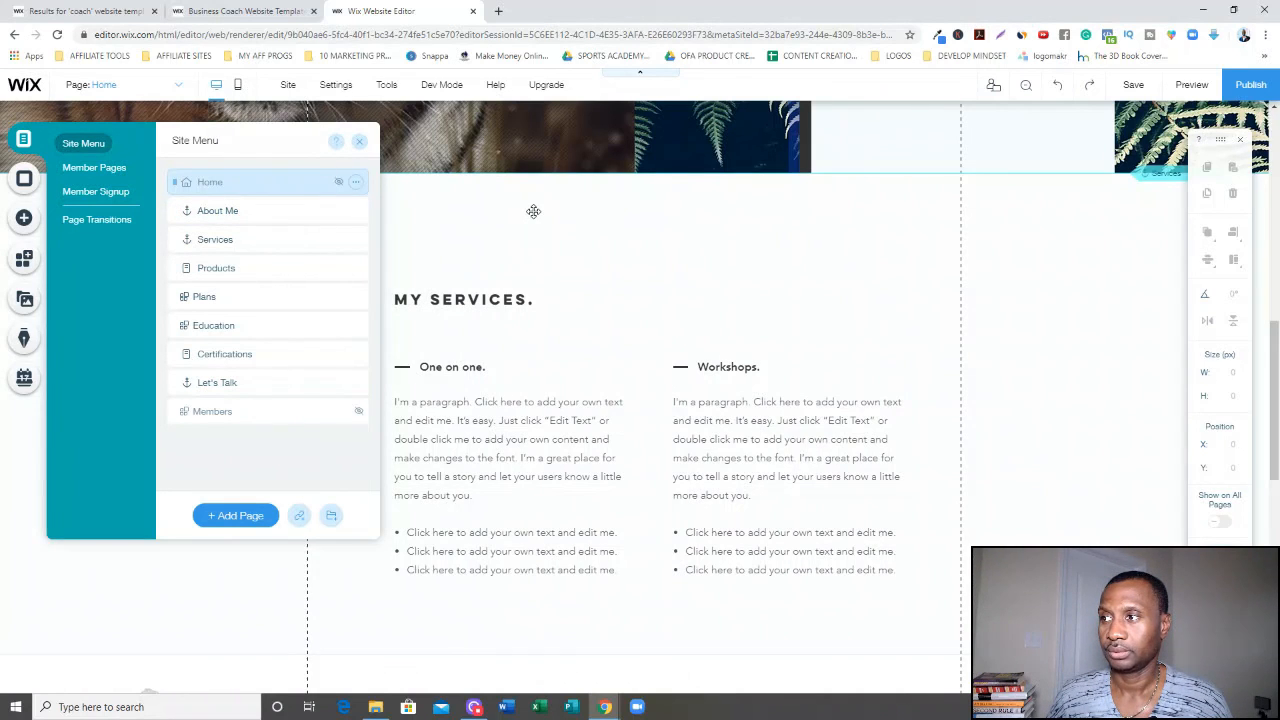
click(533, 211)
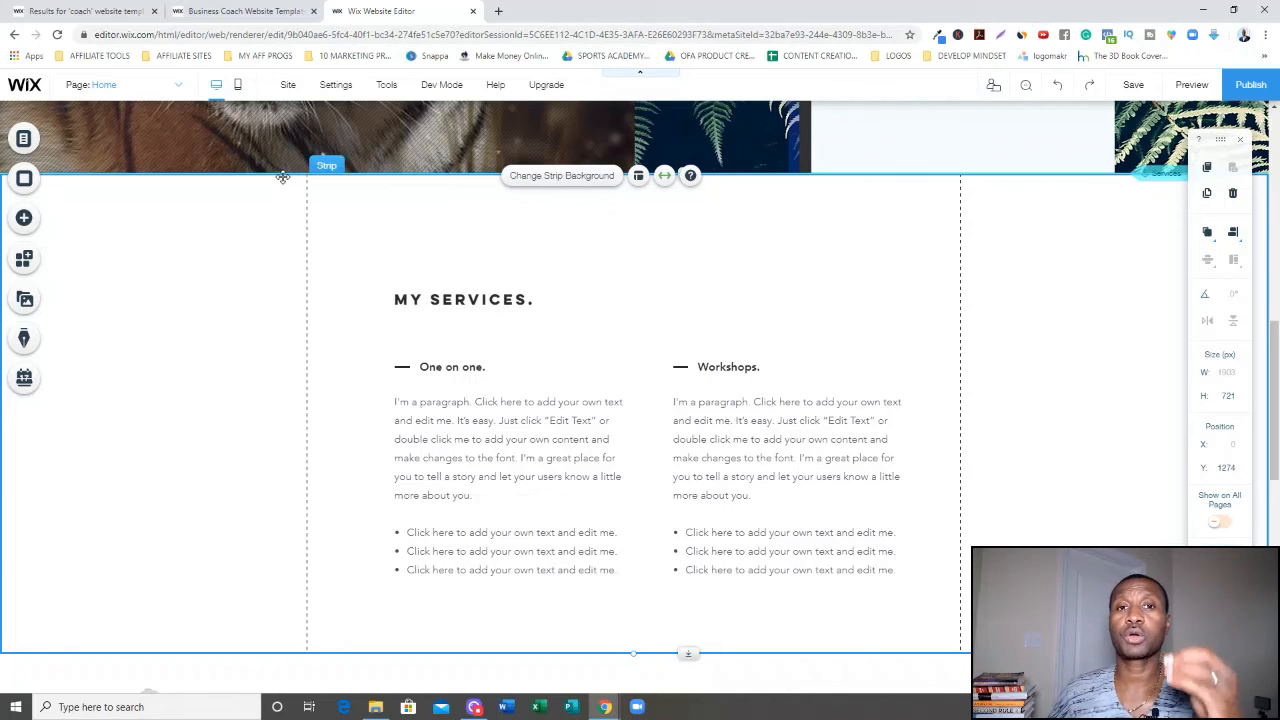
click(181, 88)
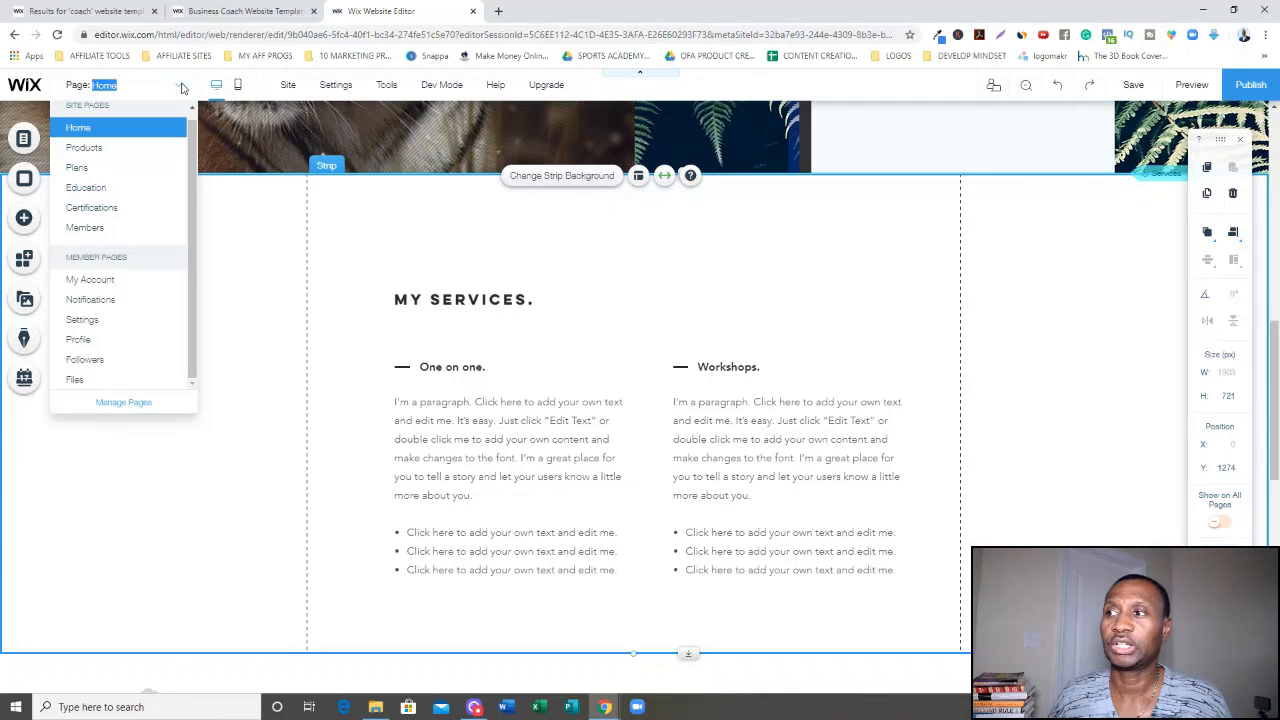
click(131, 150)
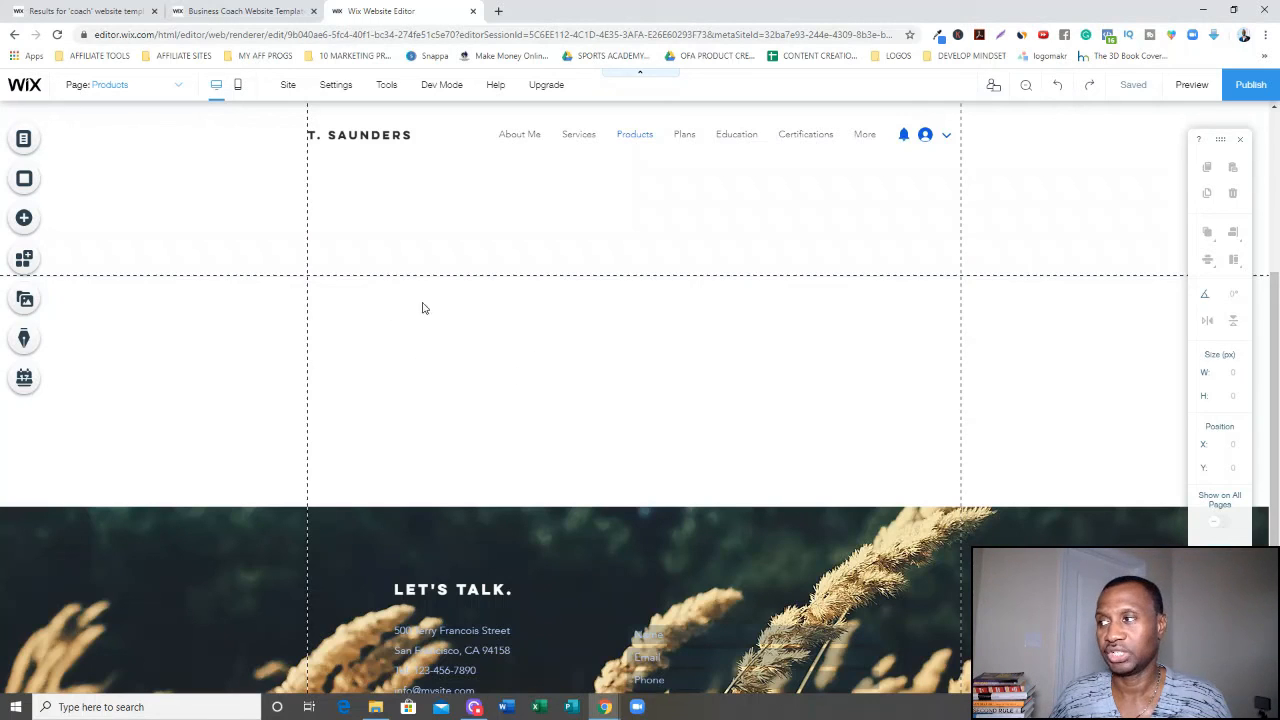
Upload FB Cover photo.jpg from the computer and add it as an image on the Products page.
click(26, 219)
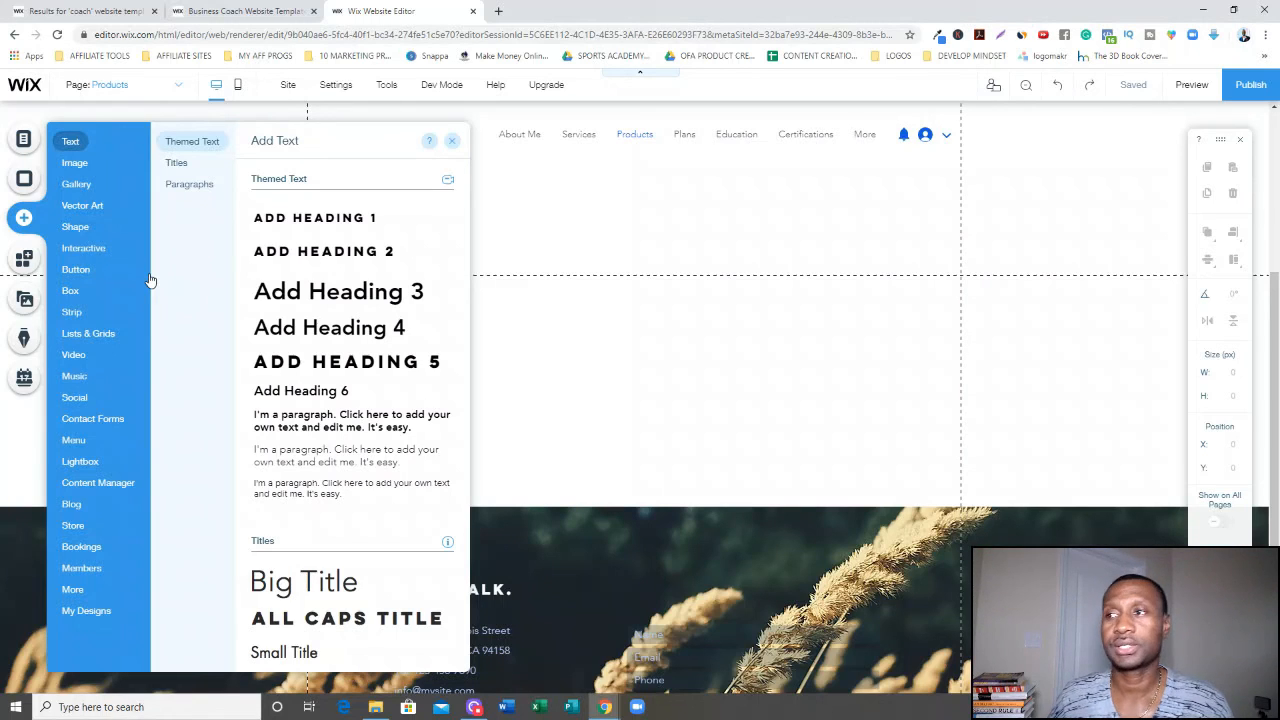
click(93, 172)
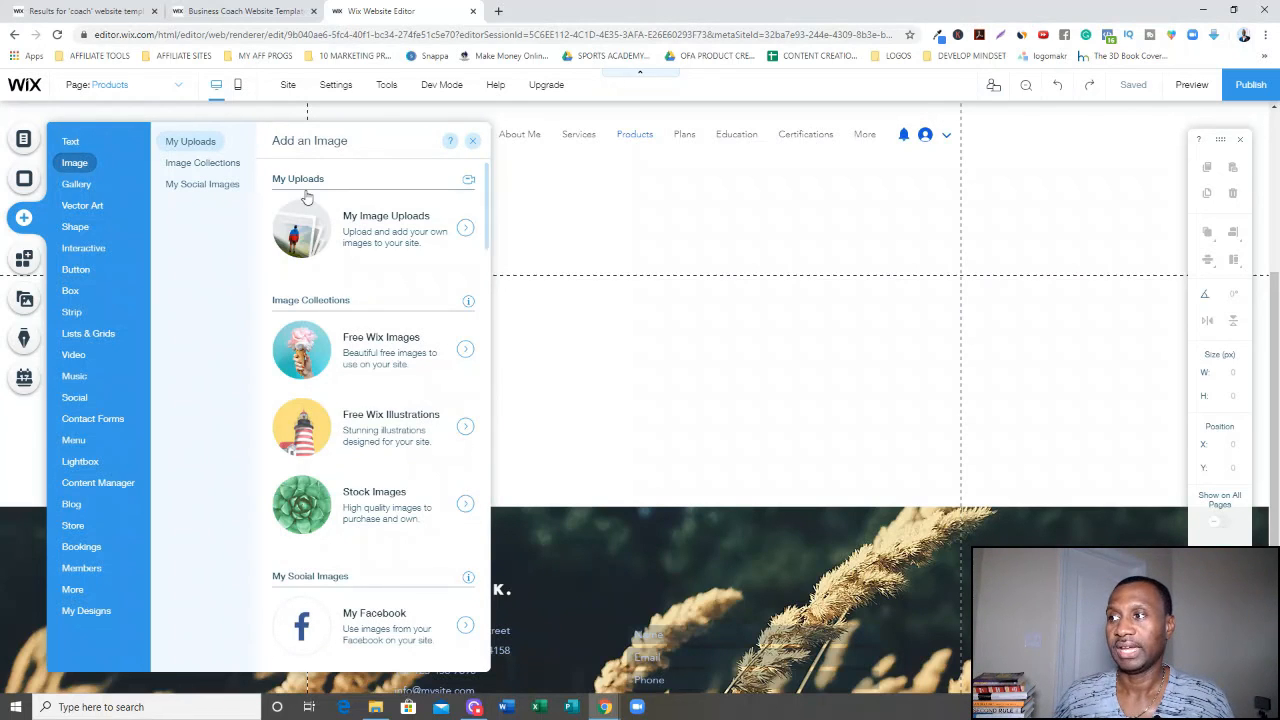
click(404, 232)
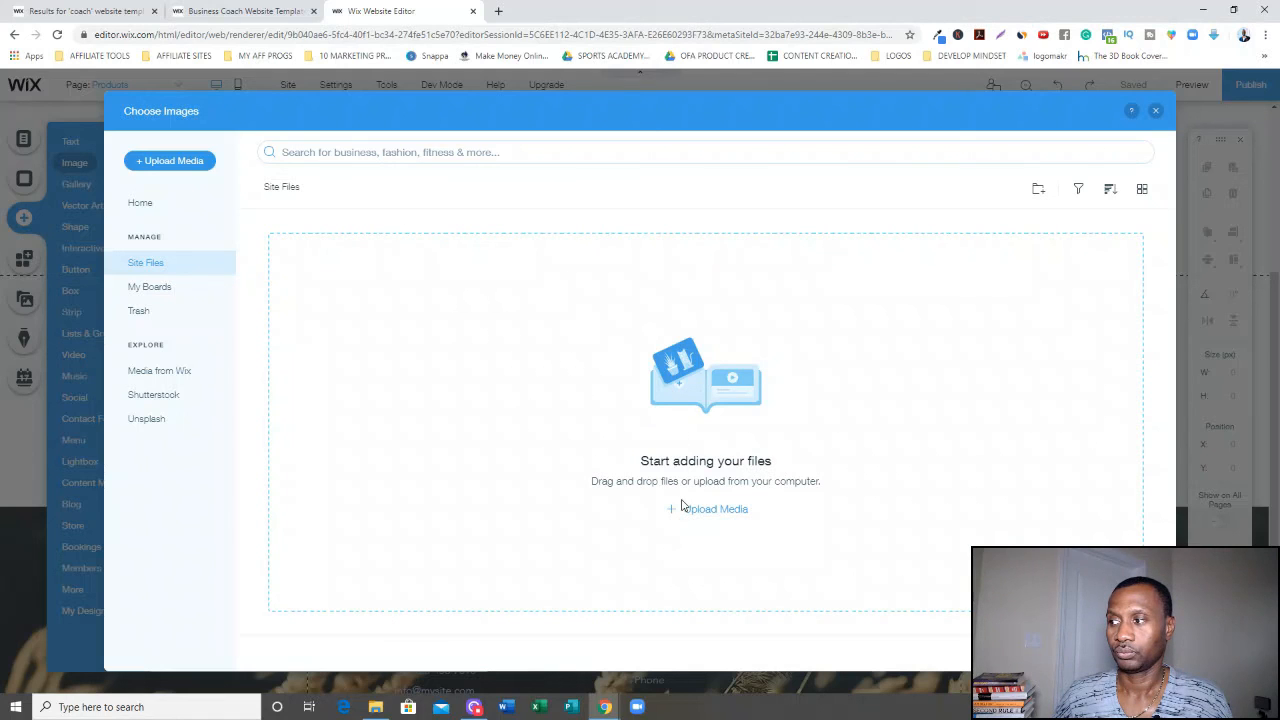
click(712, 513)
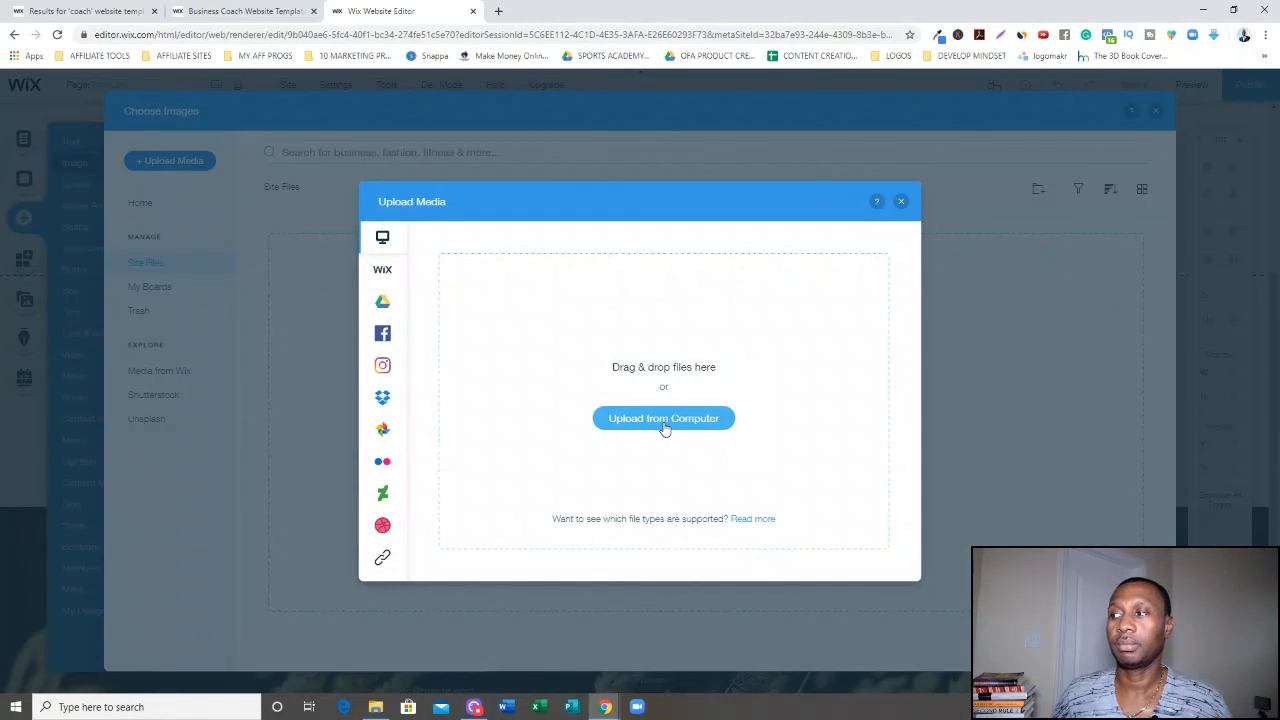
click(663, 420)
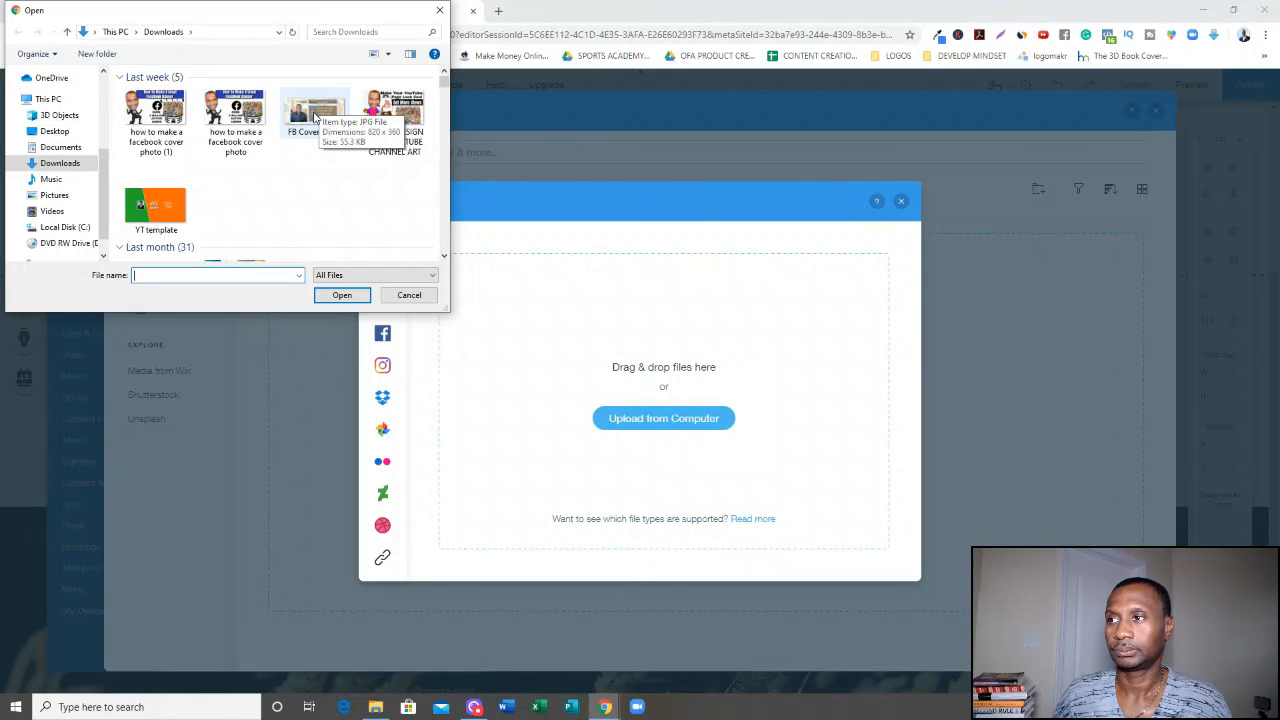
double_click(313, 115)
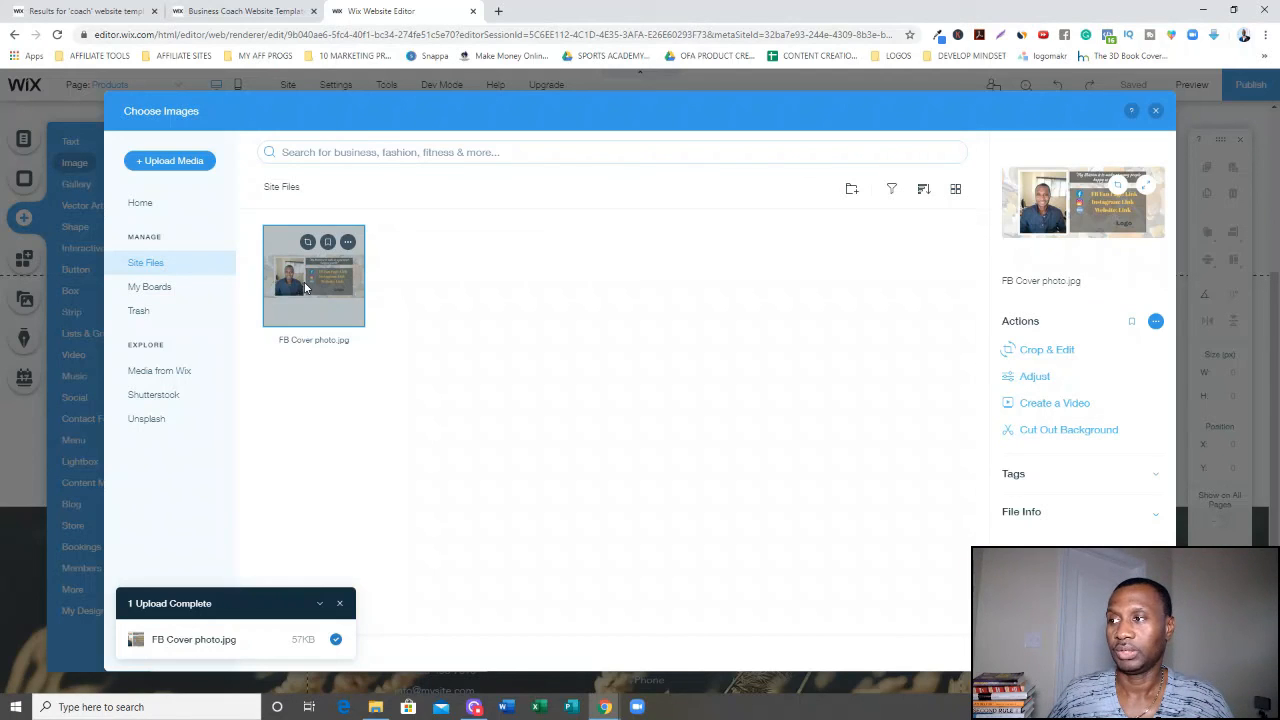
double_click(305, 288)
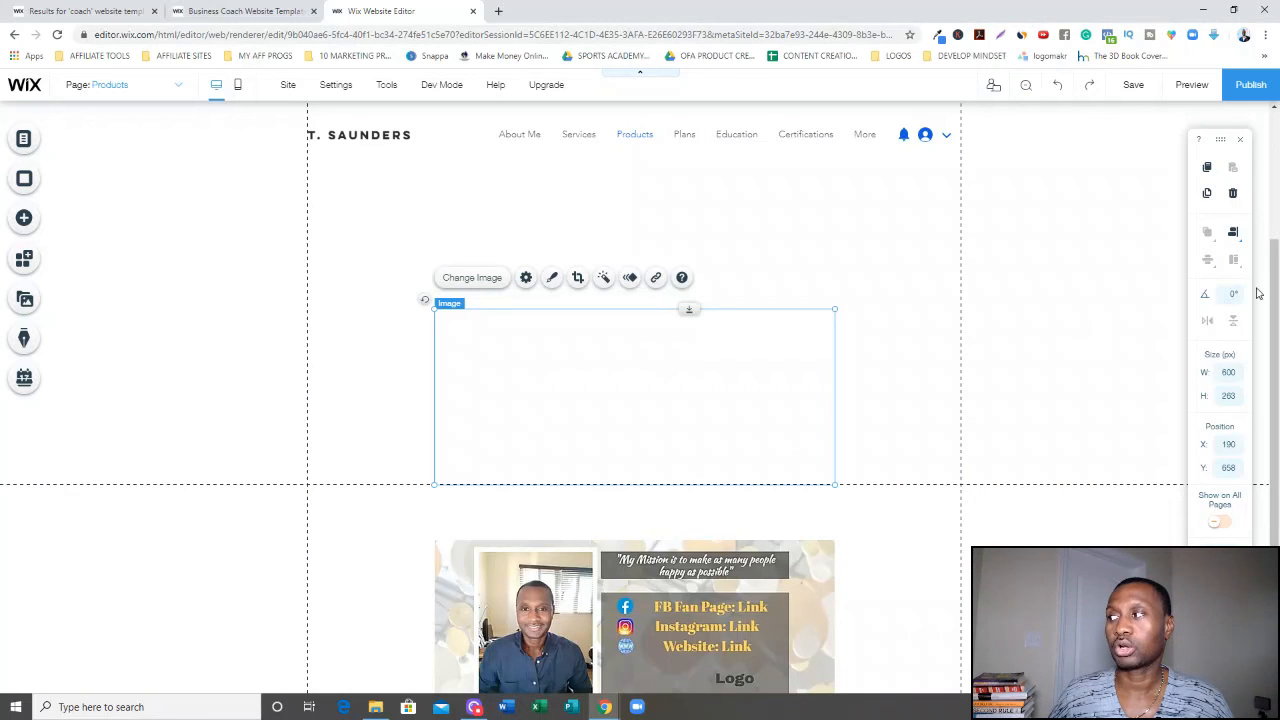
Move the cover photo up to the top of the Products page, below the header.
drag(1274, 302, 1274, 370)
scroll(640, 400, up, 5)
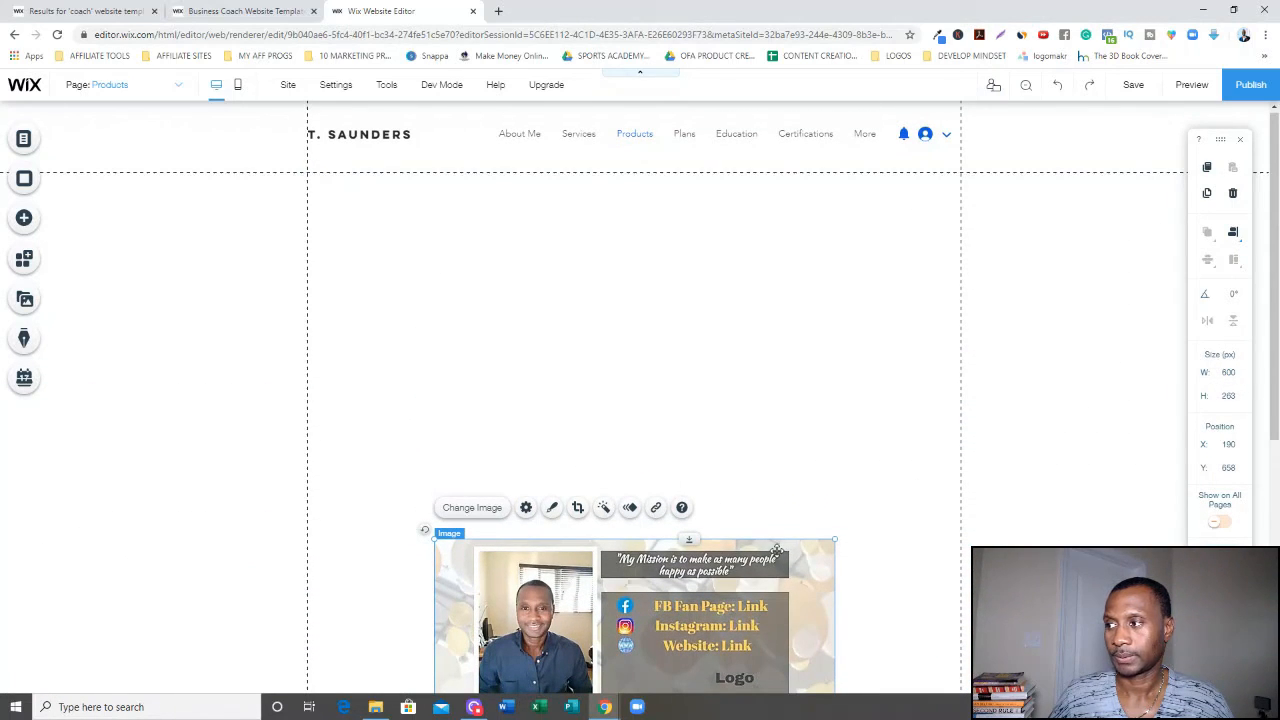
drag(762, 551, 849, 247)
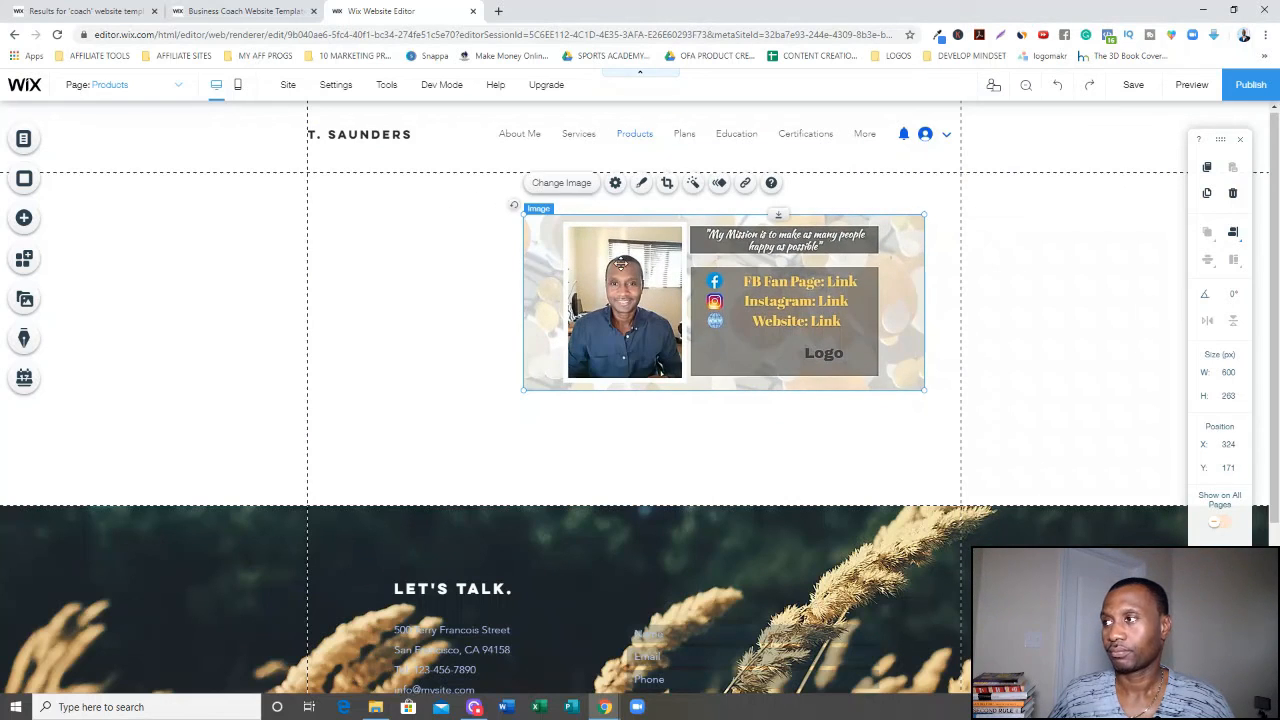
Add a Heading 1 text box to the Products page and move it to the upper left of the page.
click(438, 275)
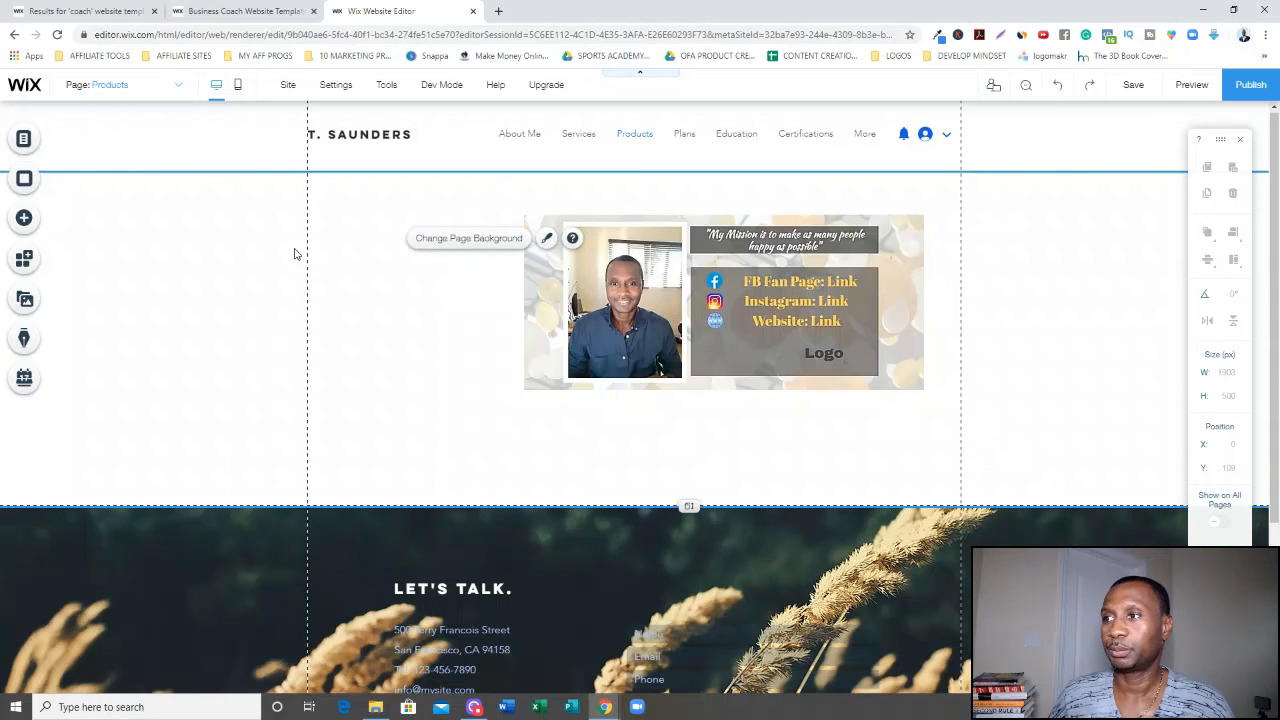
click(25, 219)
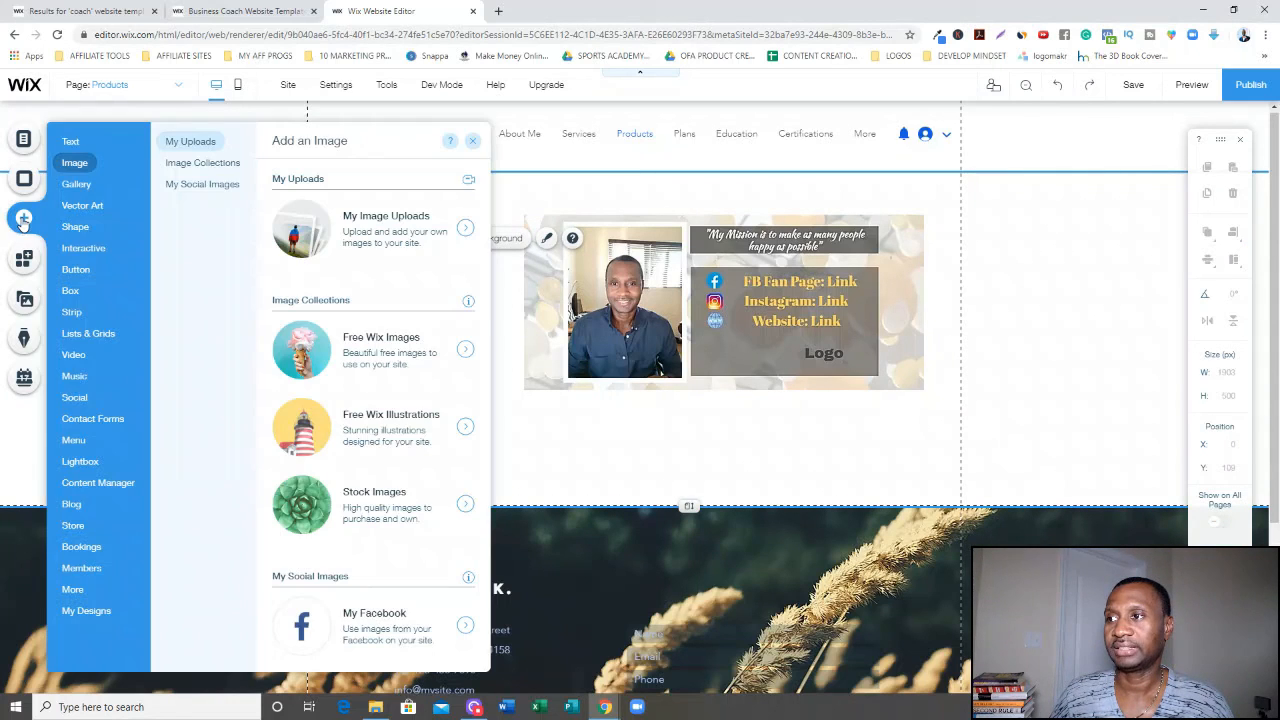
click(76, 140)
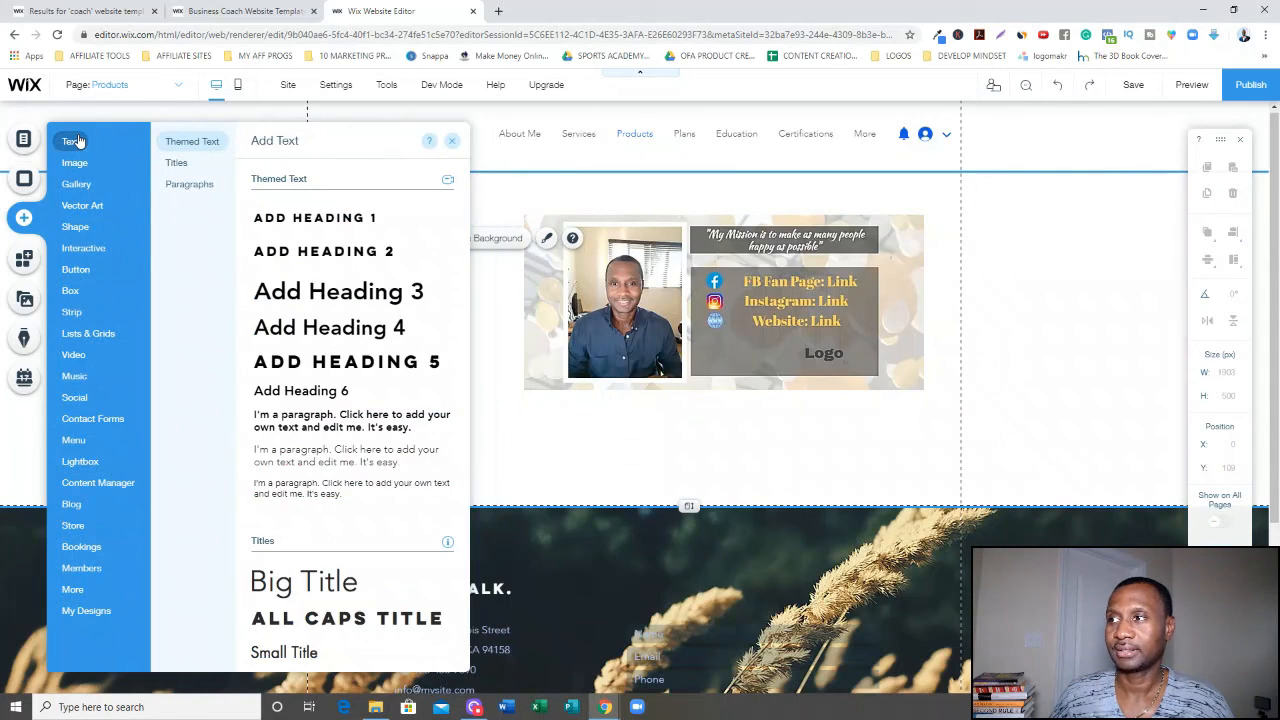
click(328, 230)
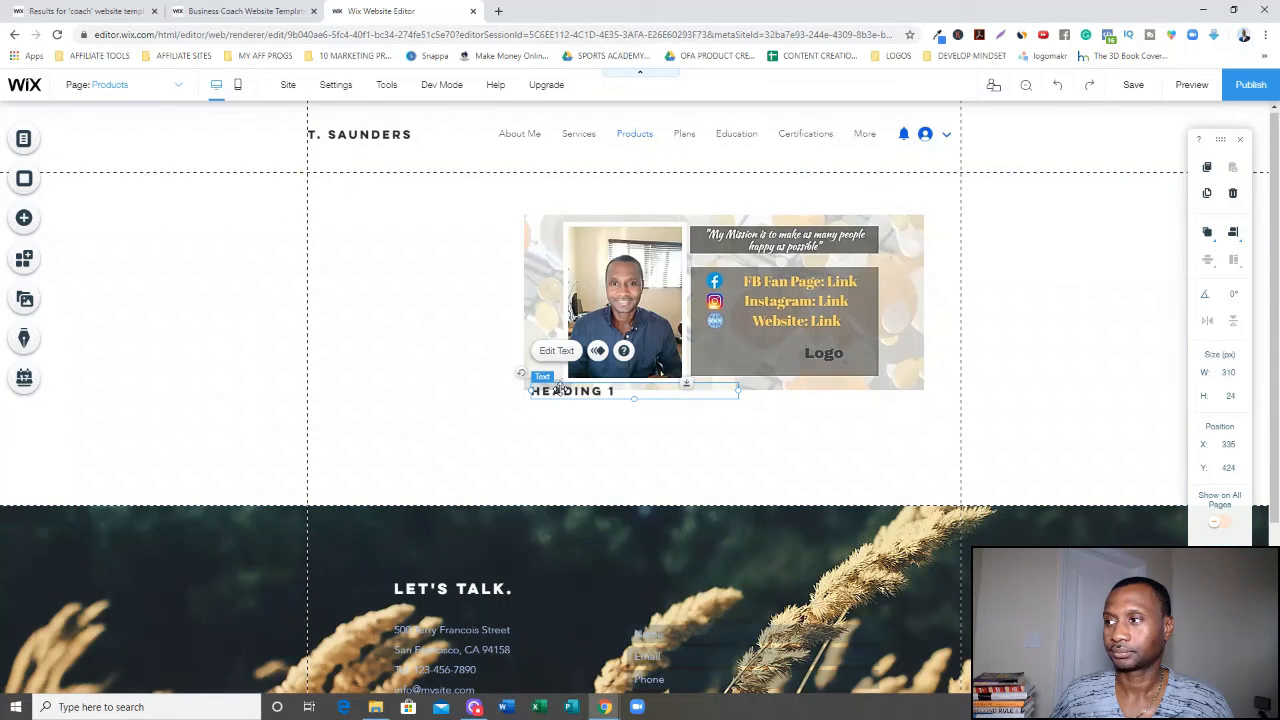
drag(559, 388, 358, 207)
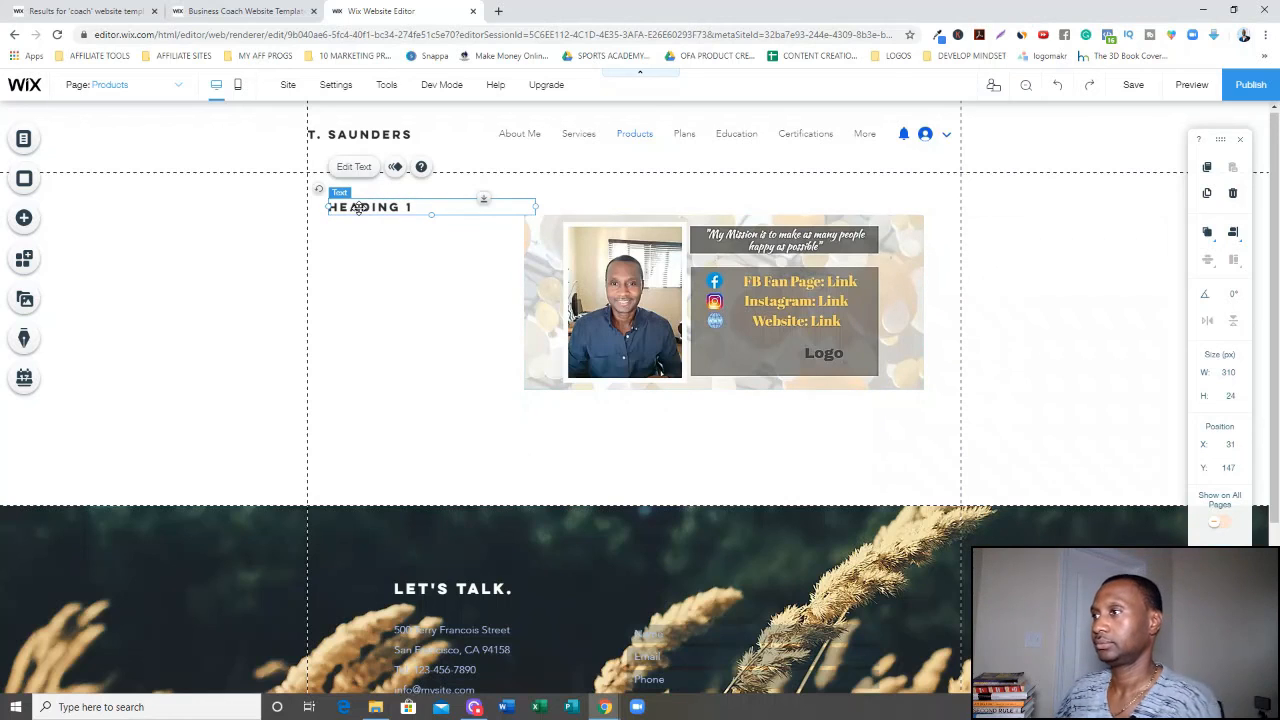
Change the heading text to PRODUCT ONE.
double_click(358, 207)
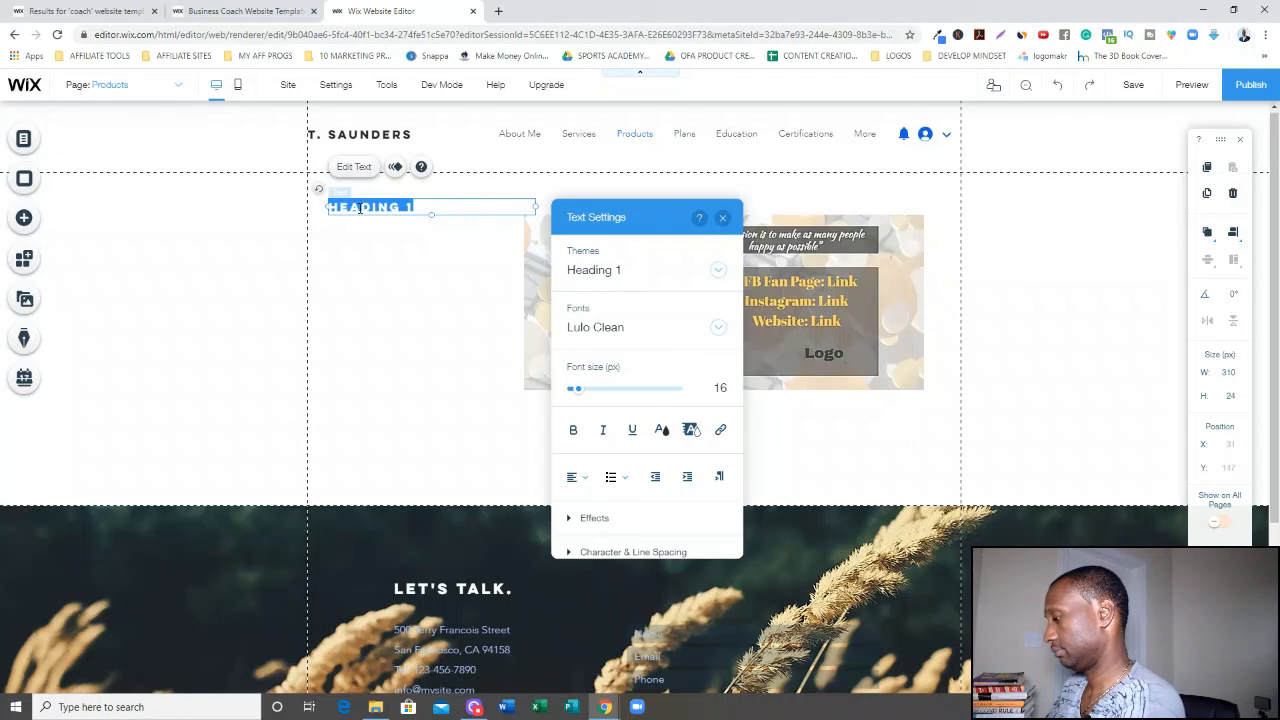
text(P)
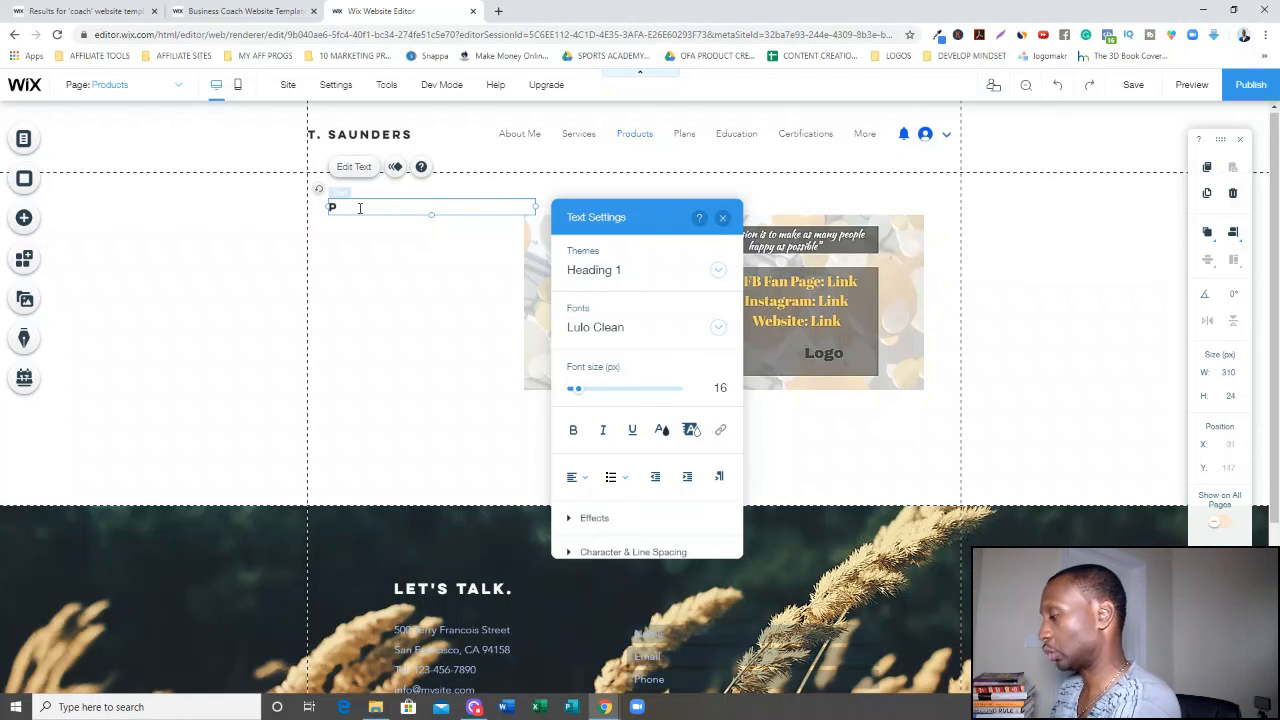
text(ROC)
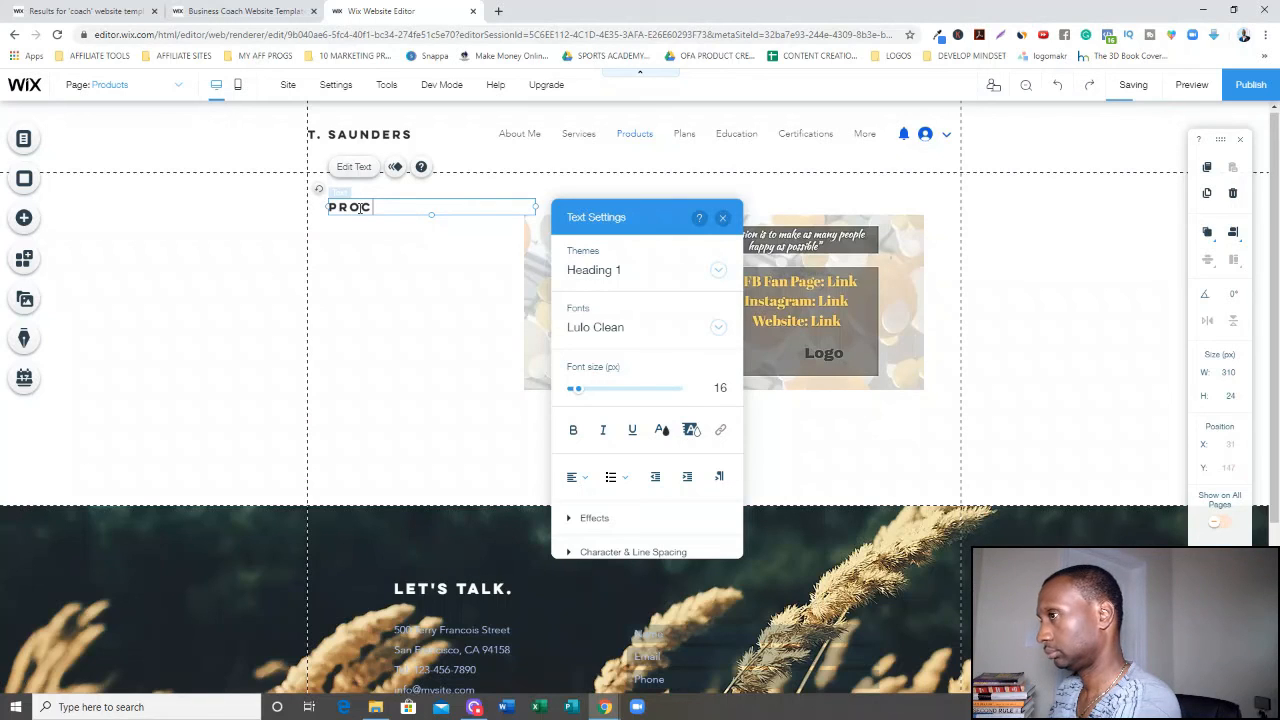
text(U)
key(BackSpace)
key(BackSpace)
text(D)
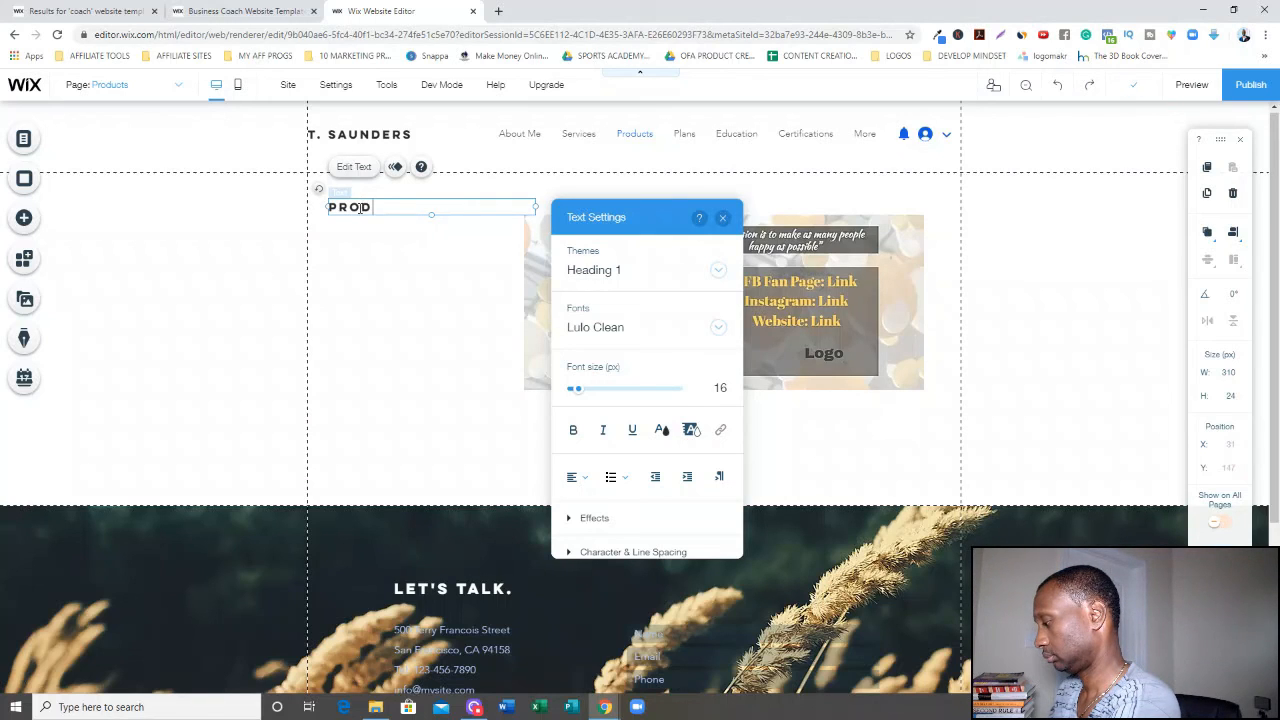
text(UCT ONE)
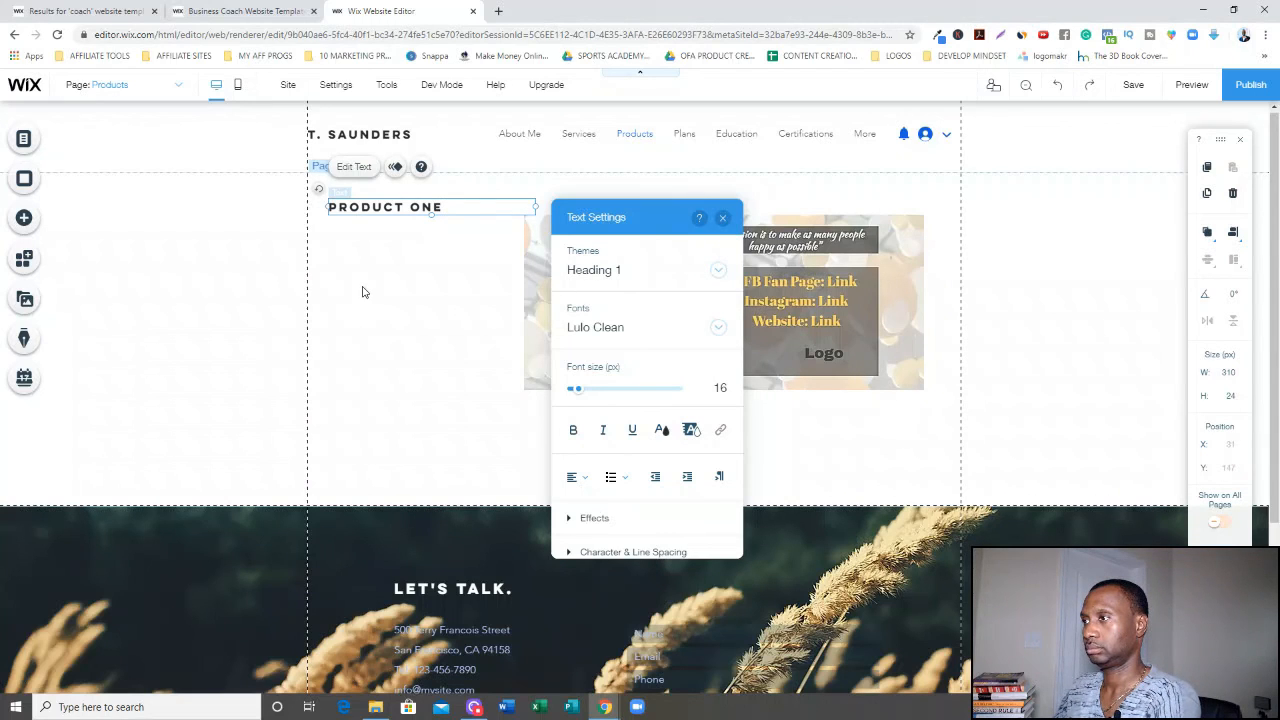
click(363, 291)
click(406, 207)
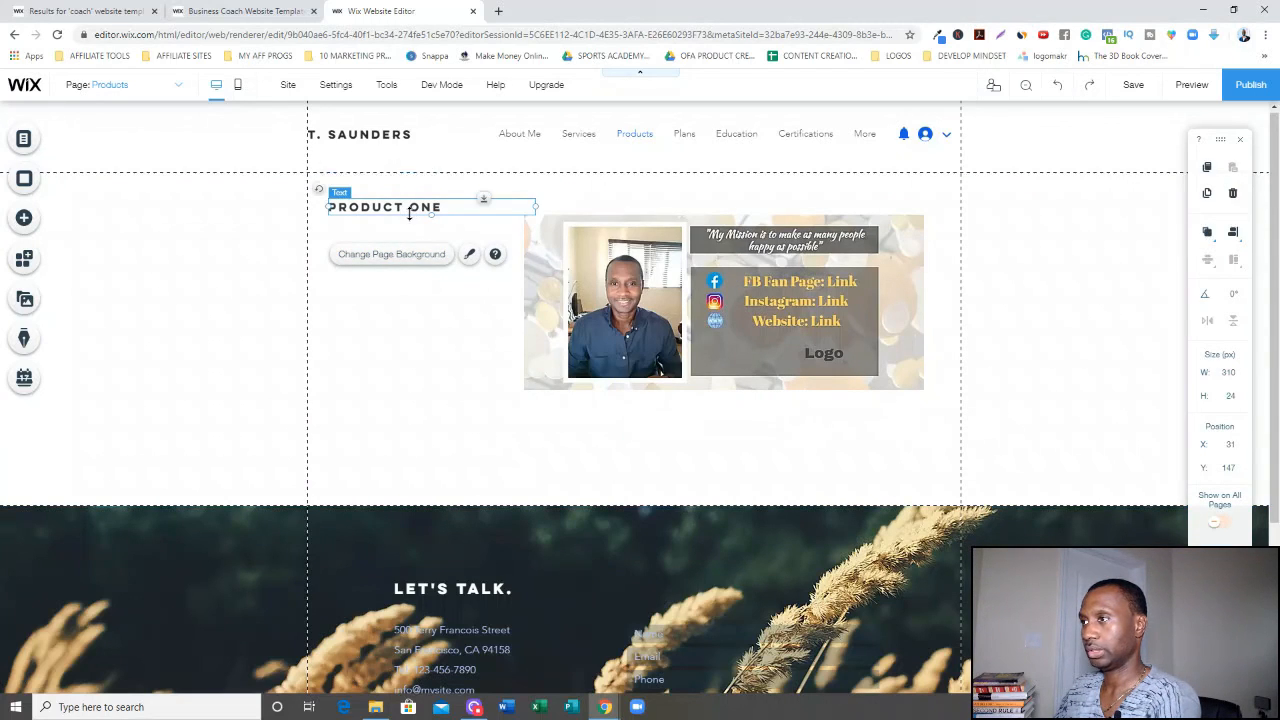
Nudge the PRODUCT ONE heading and move the cover photo up toward the header.
drag(409, 215, 399, 220)
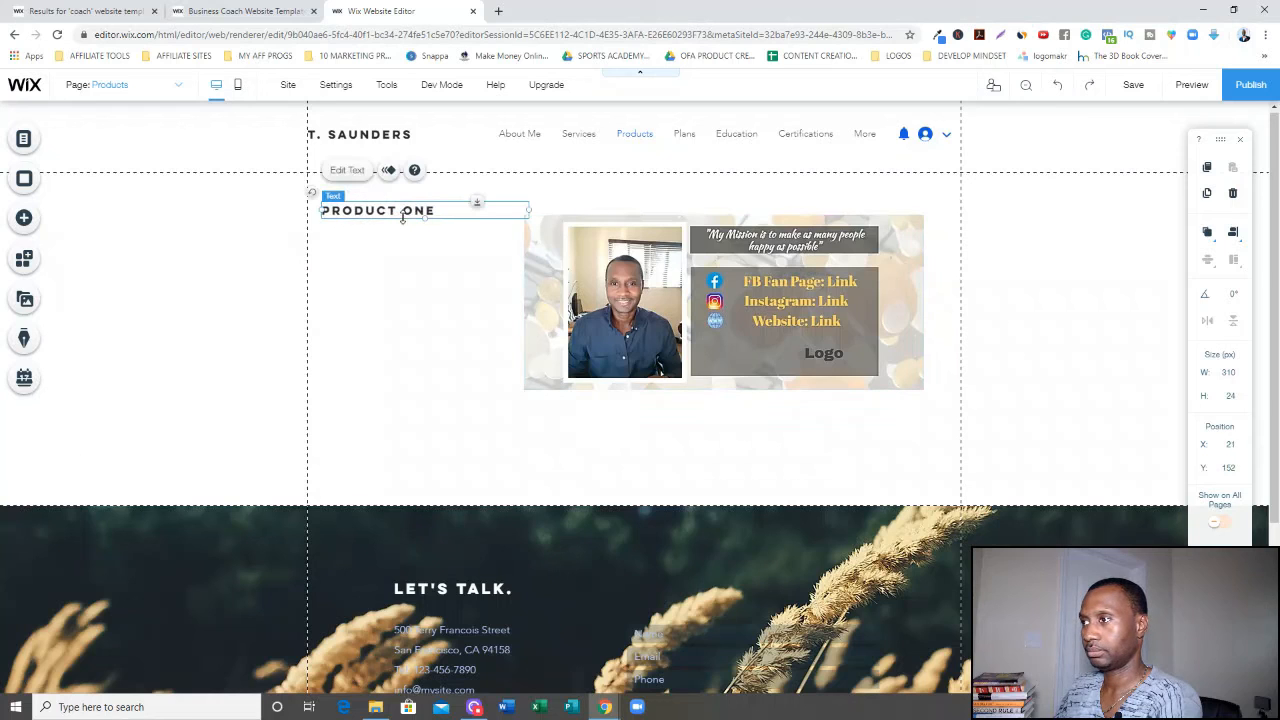
click(600, 257)
drag(600, 257, 600, 232)
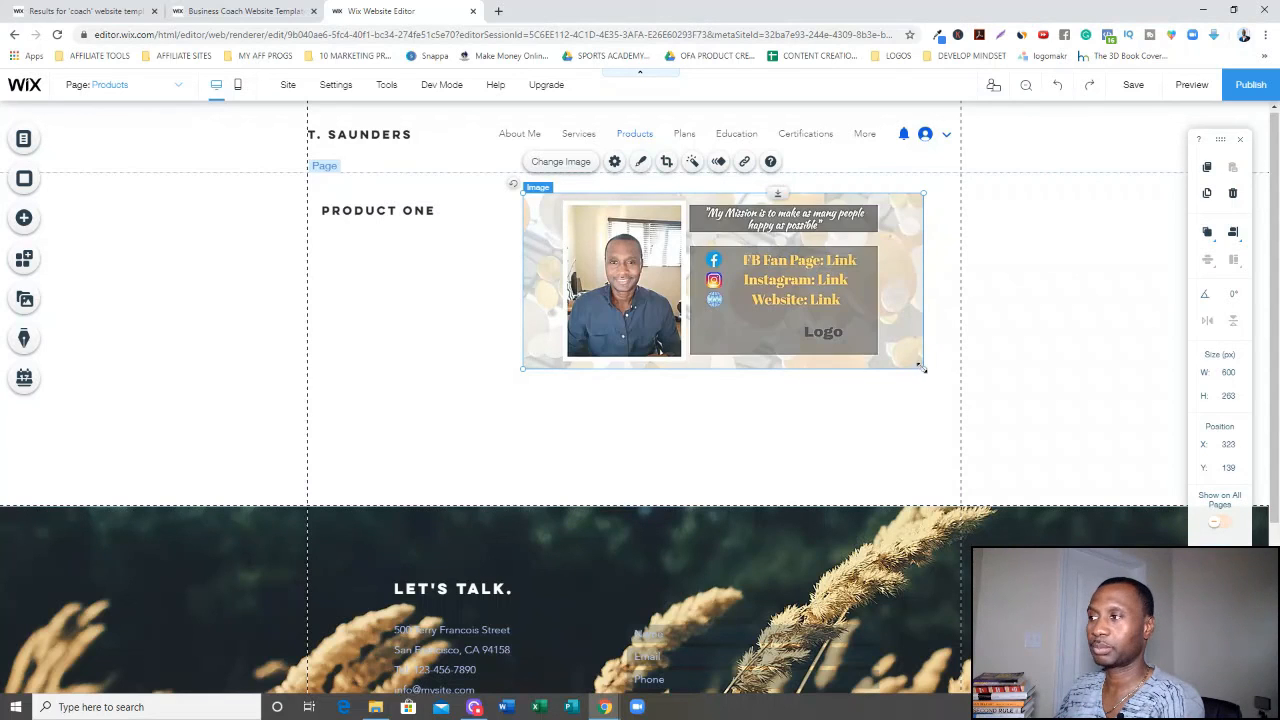
Shrink the cover photo to about 435 x 190 px, shift it right, and save the site.
drag(925, 370, 813, 320)
drag(718, 293, 776, 289)
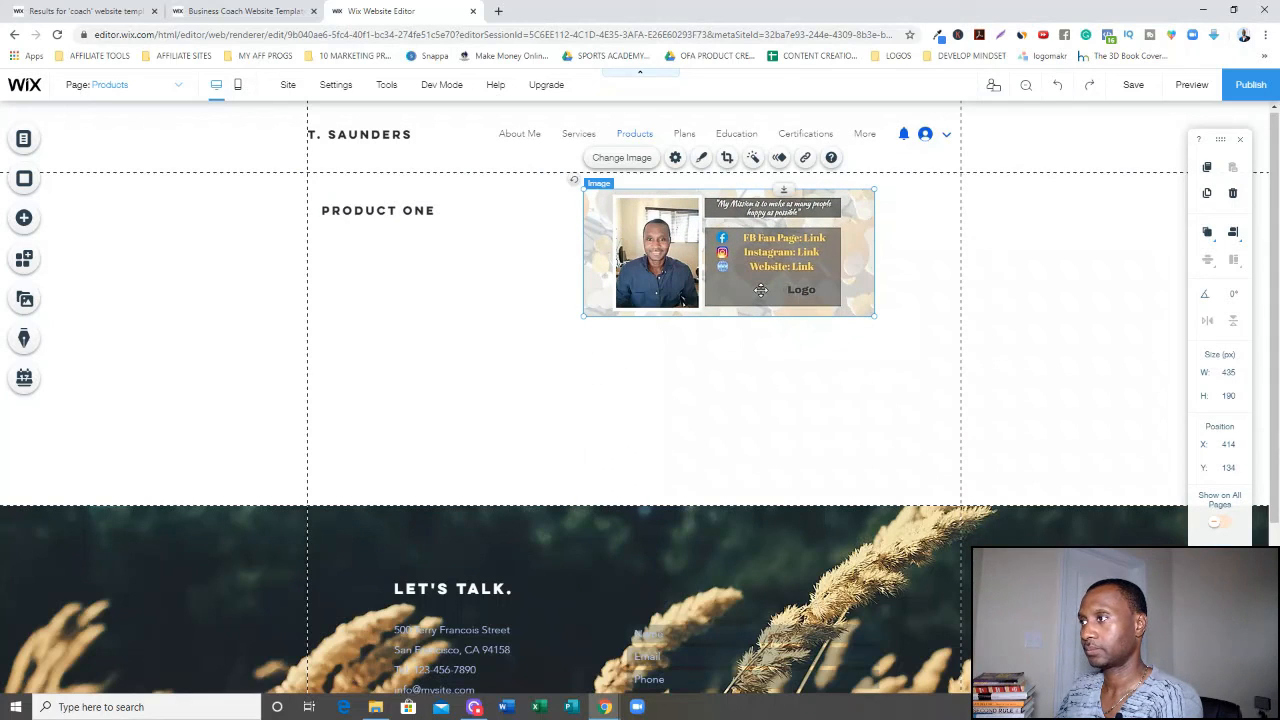
key(ctrl+s)
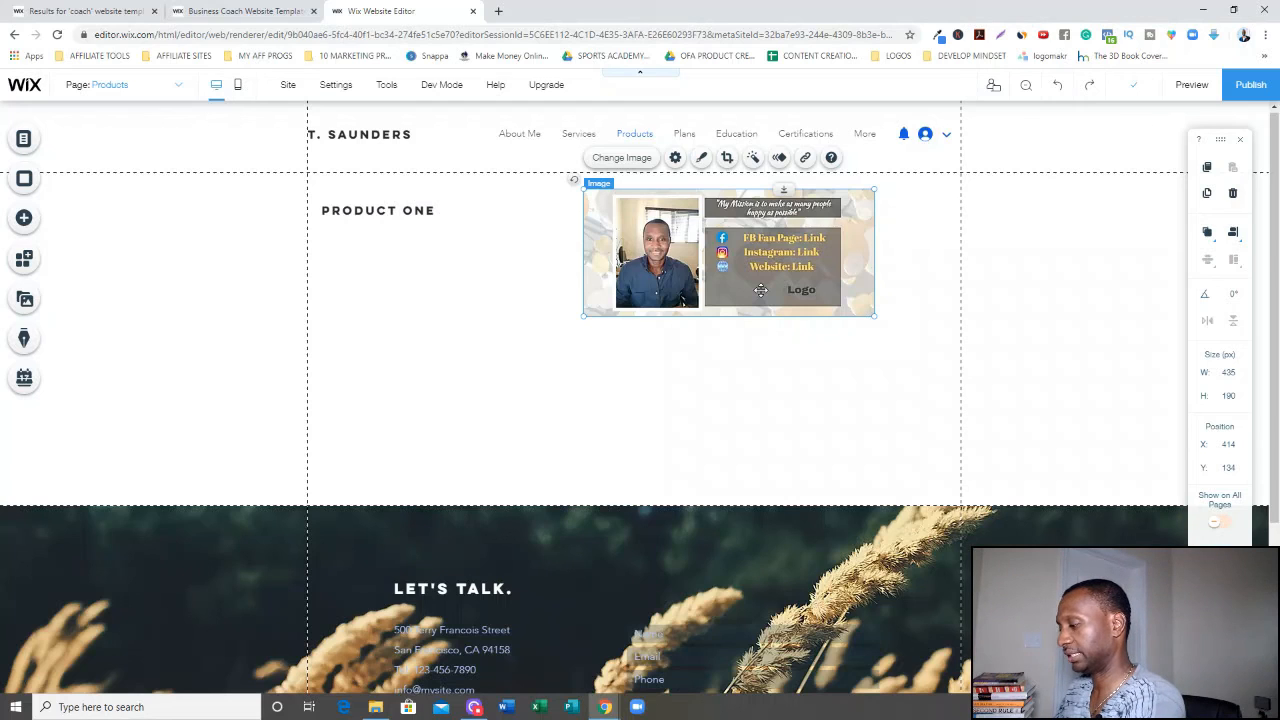
Duplicate the cover photo beneath the original and move the PRODUCT ONE heading level with the top photo.
drag(760, 290, 748, 416)
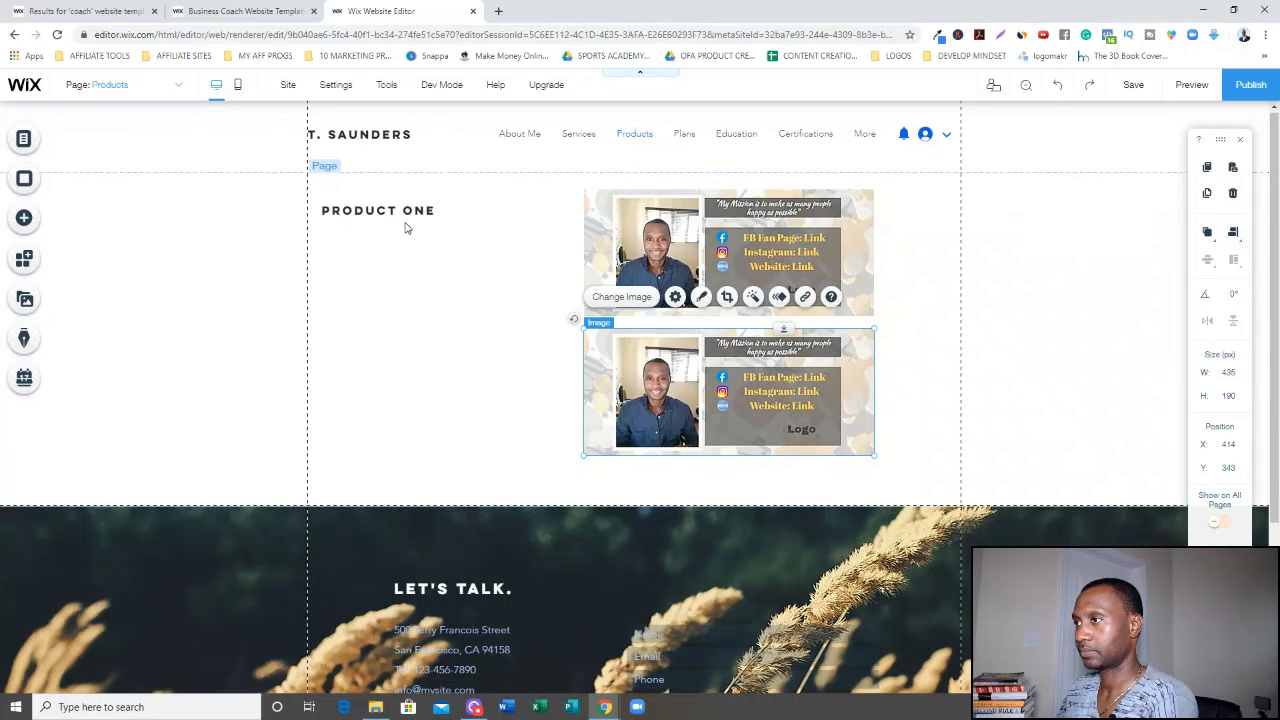
drag(441, 222, 486, 243)
click(485, 298)
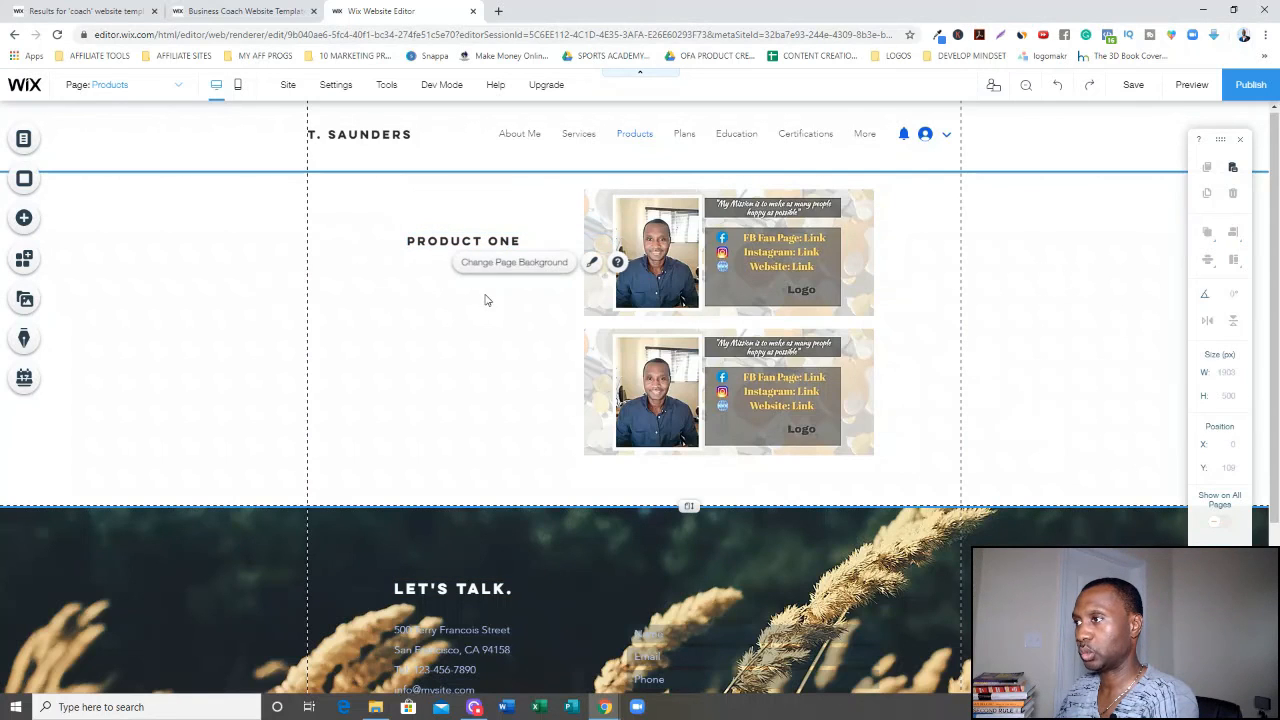
Duplicate the PRODUCT ONE heading and place the copy beside the second photo.
click(467, 243)
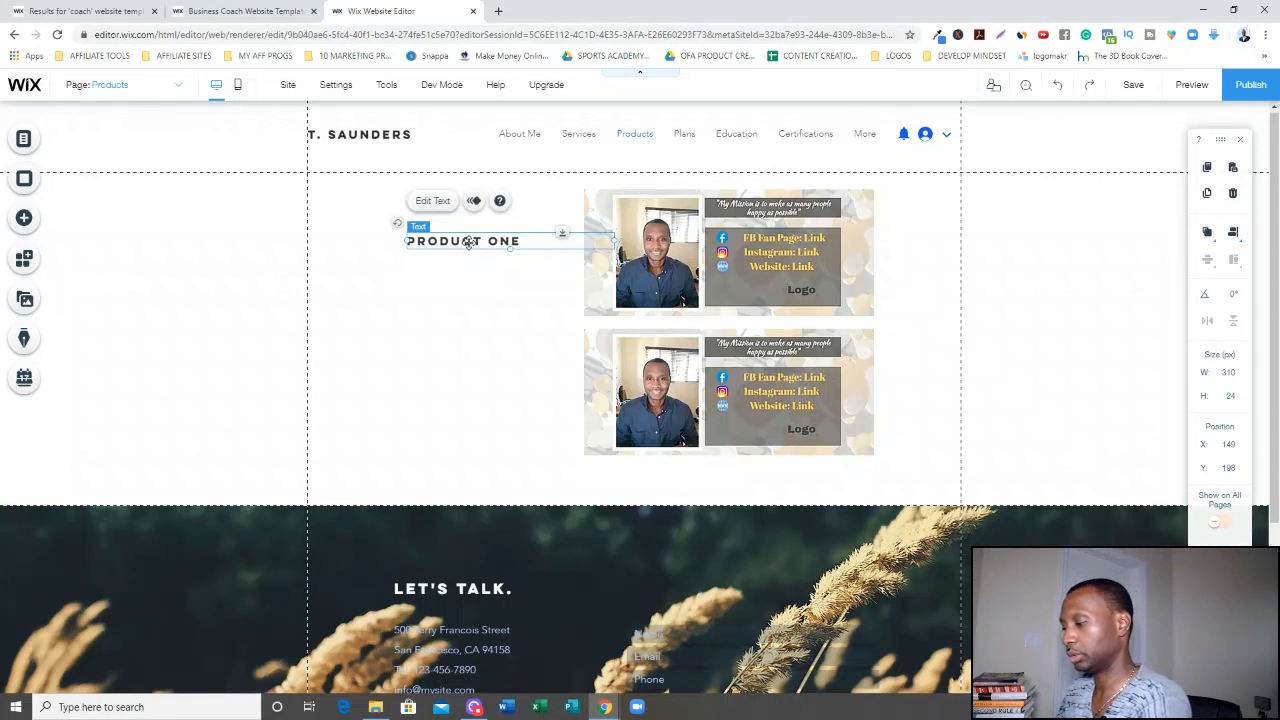
key(ctrl+d)
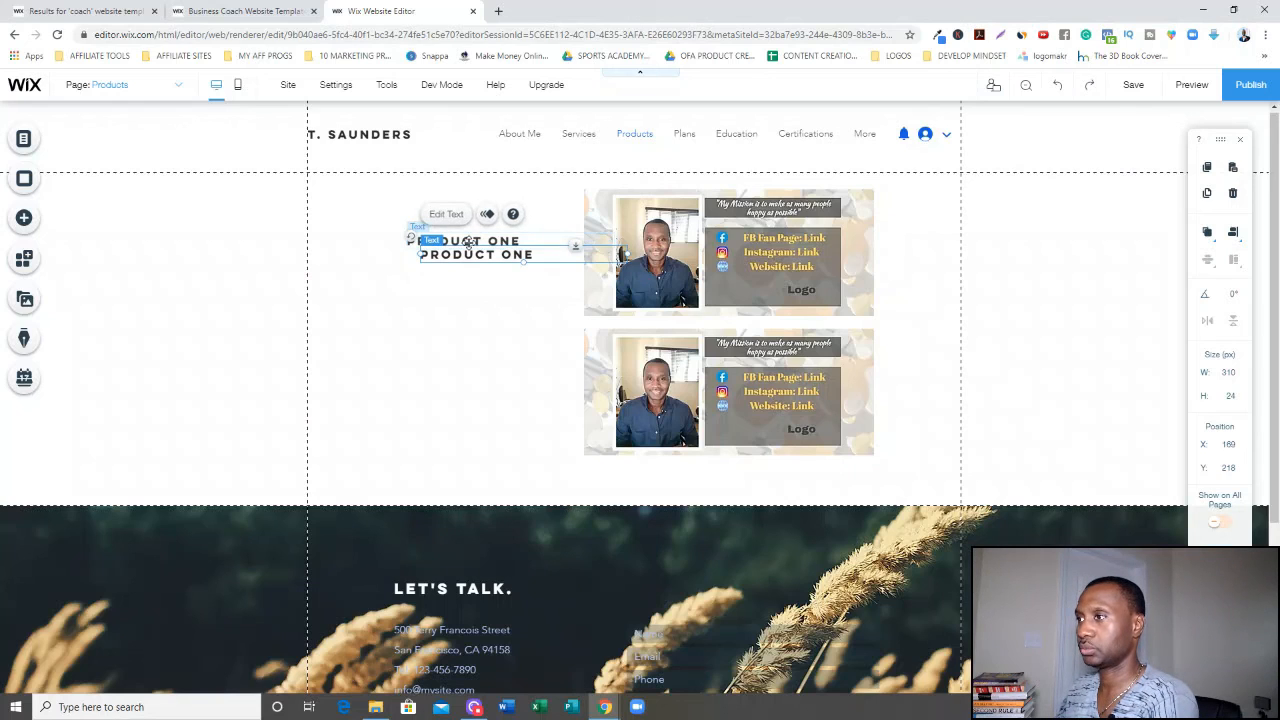
drag(477, 340, 460, 386)
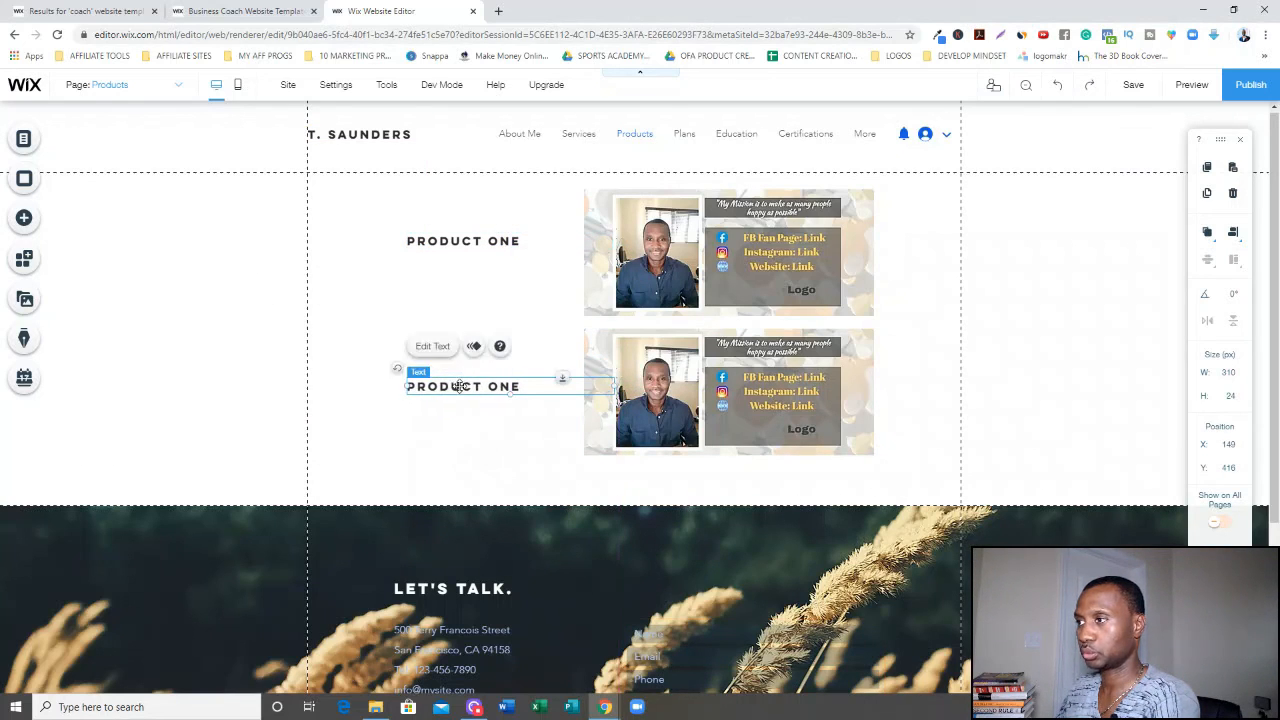
click(561, 362)
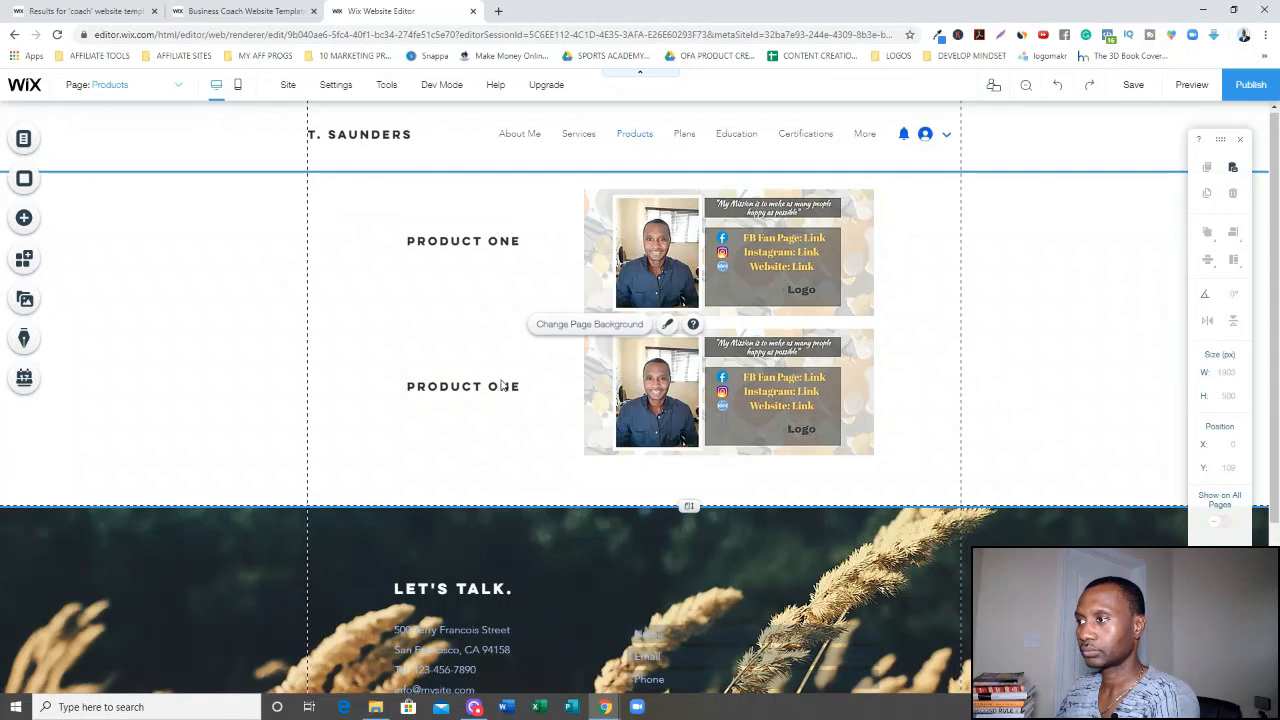
Rename the copied heading to PRODUCT TWO.
double_click(499, 385)
drag(488, 386, 537, 384)
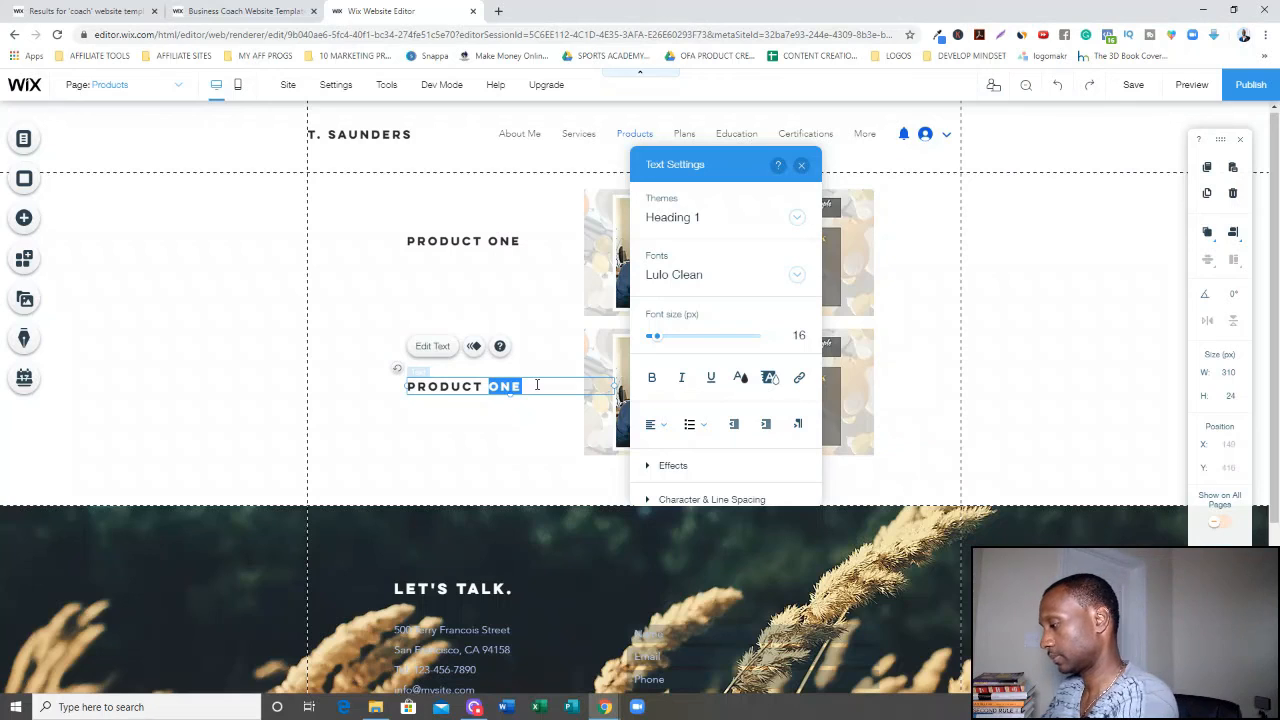
text(TW)
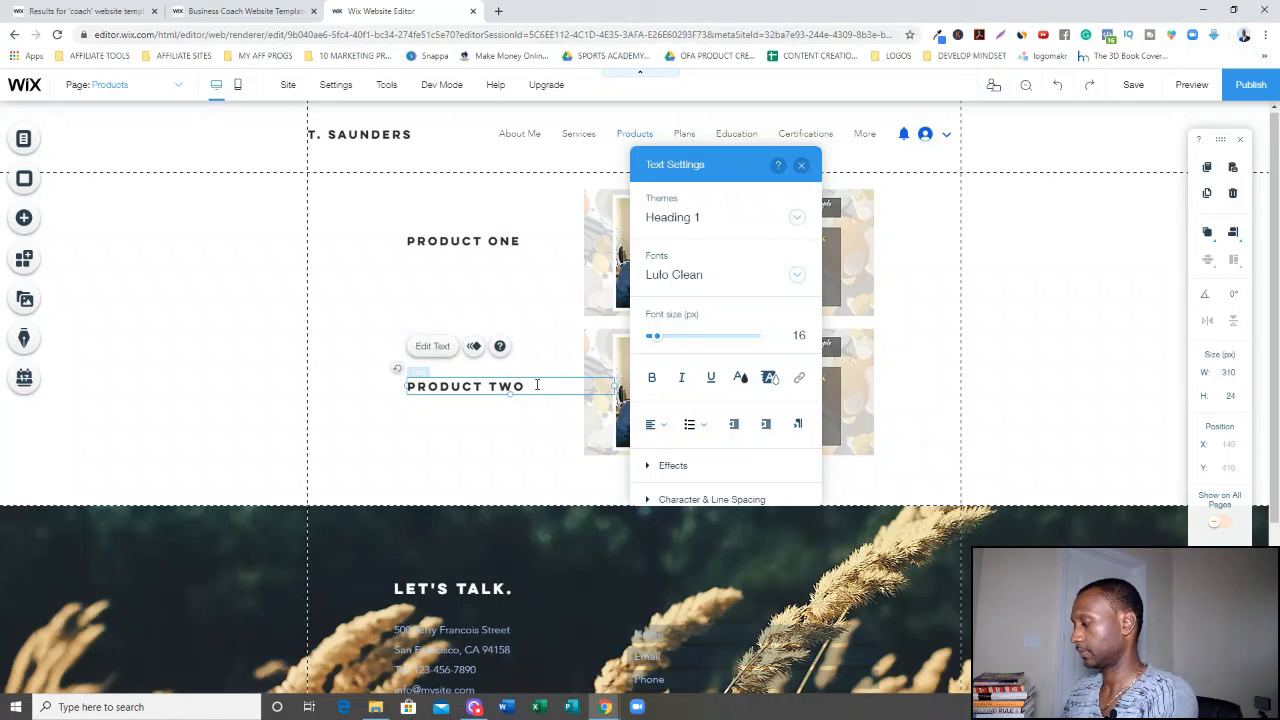
click(424, 296)
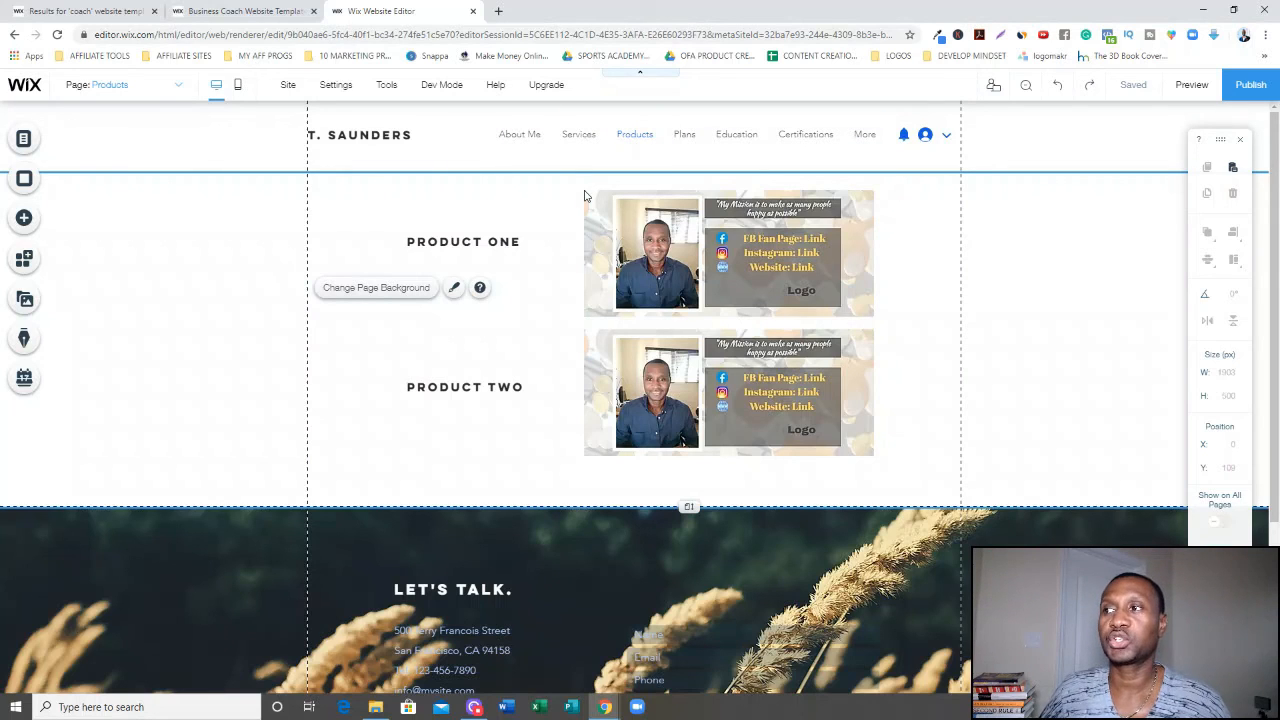
Preview the site from the Home page, open Products from the menu, and return to the editor.
click(519, 133)
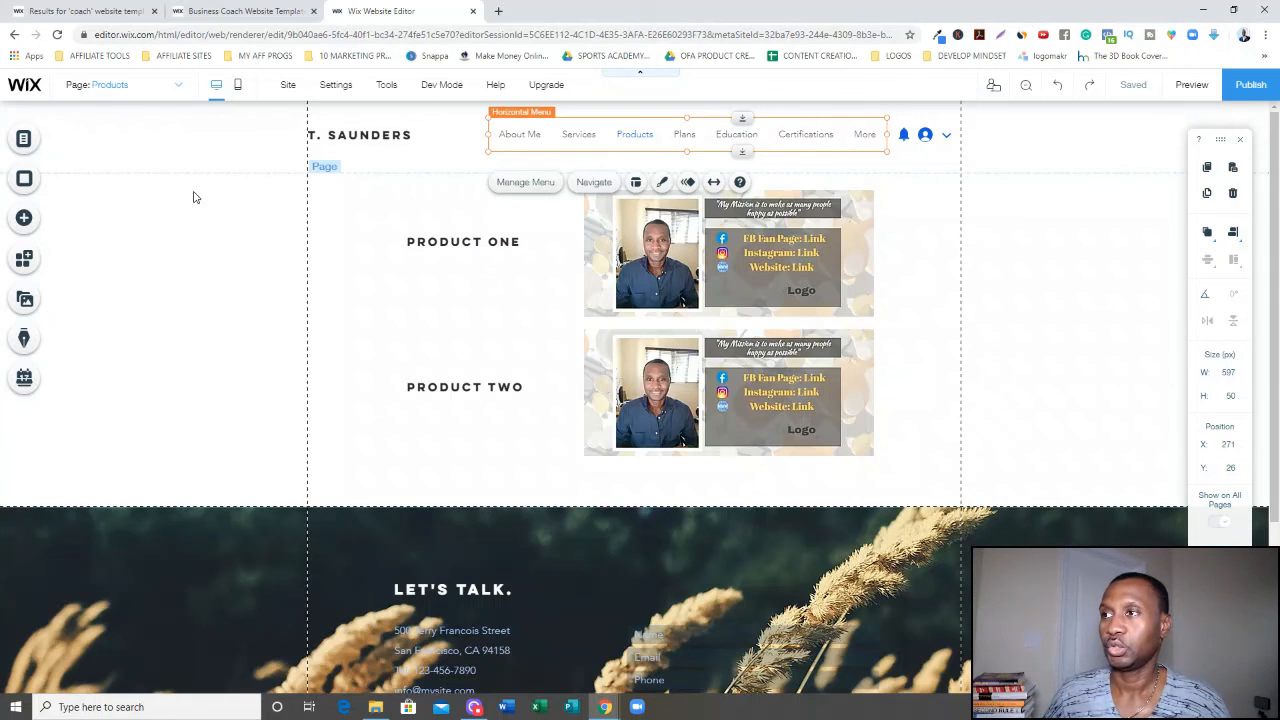
click(180, 85)
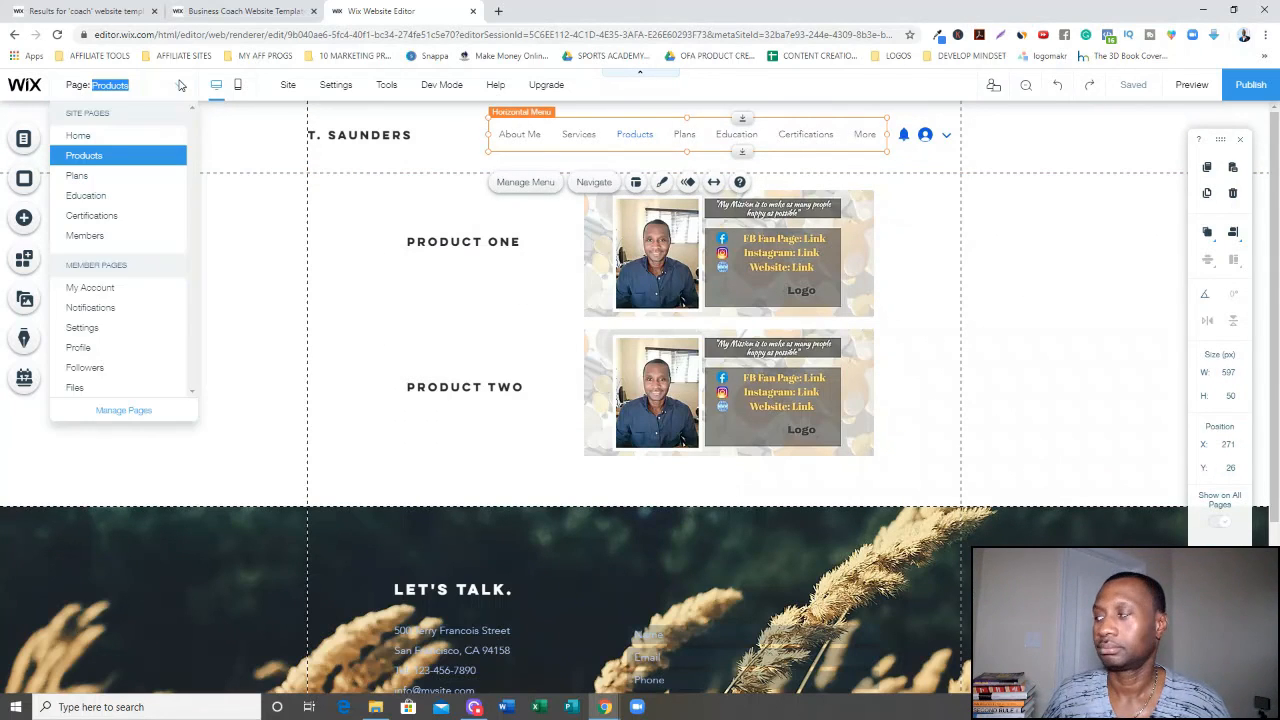
click(127, 136)
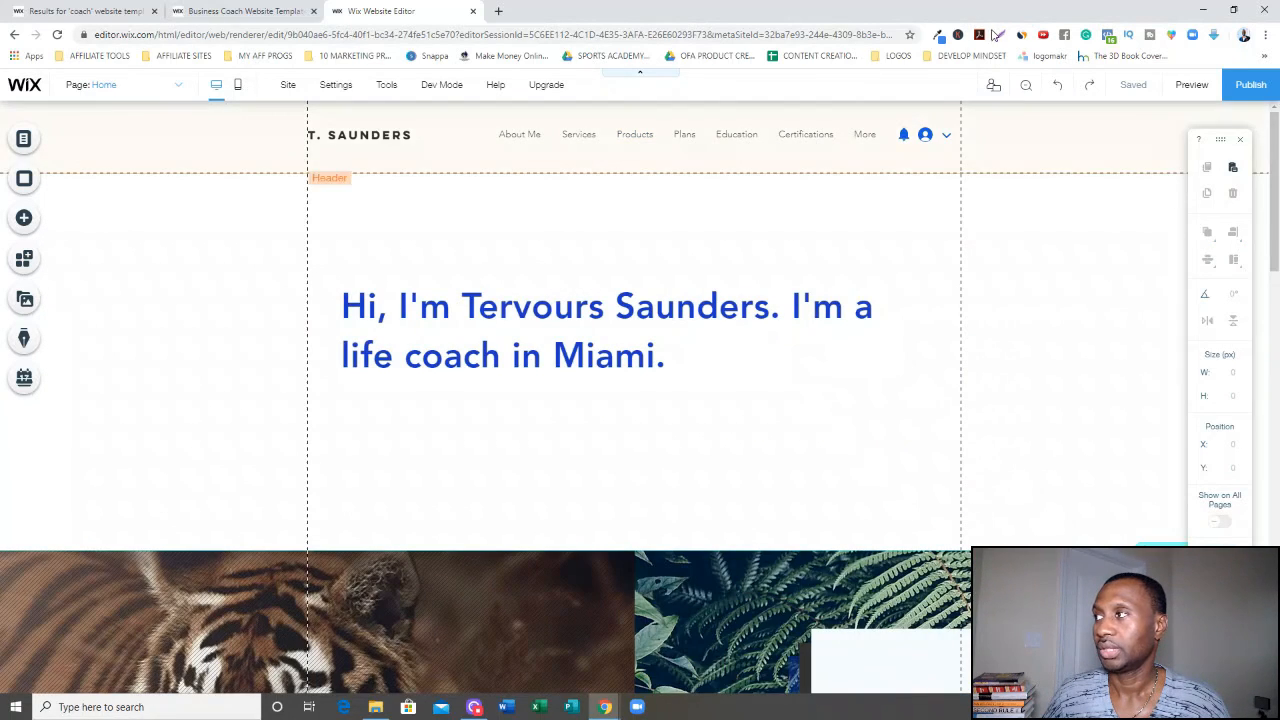
click(1191, 85)
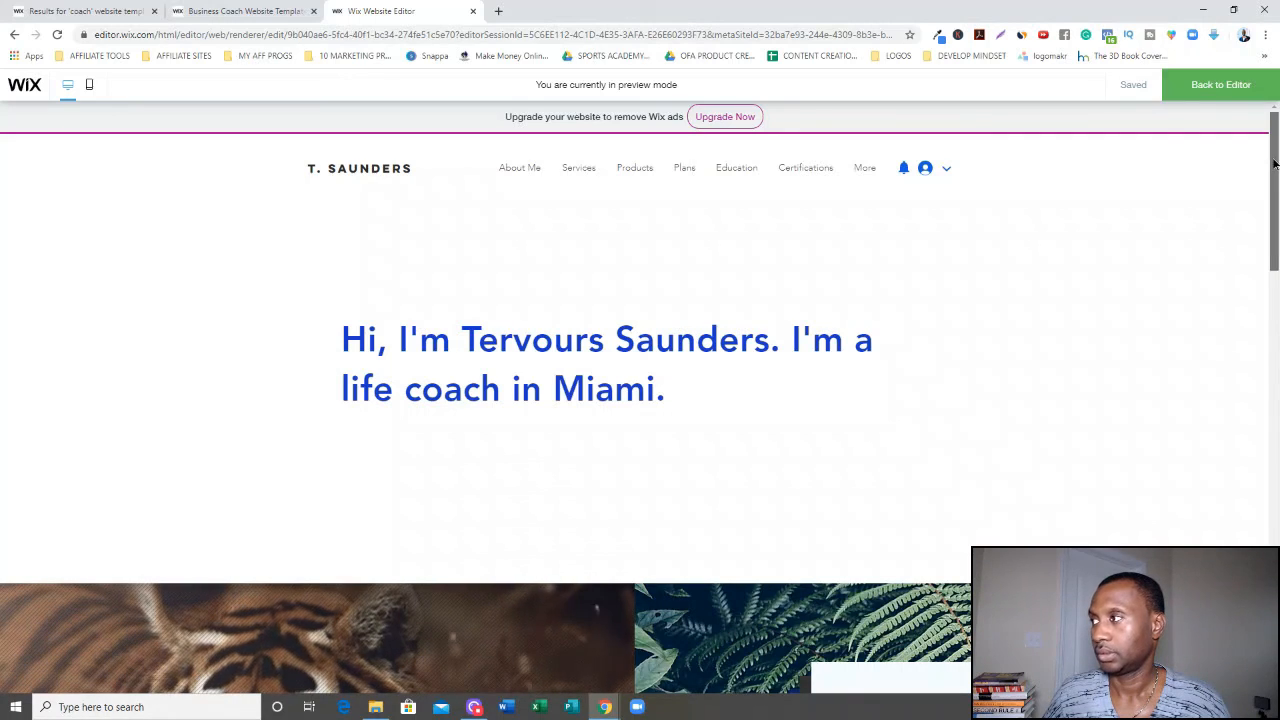
drag(1274, 163, 1276, 350)
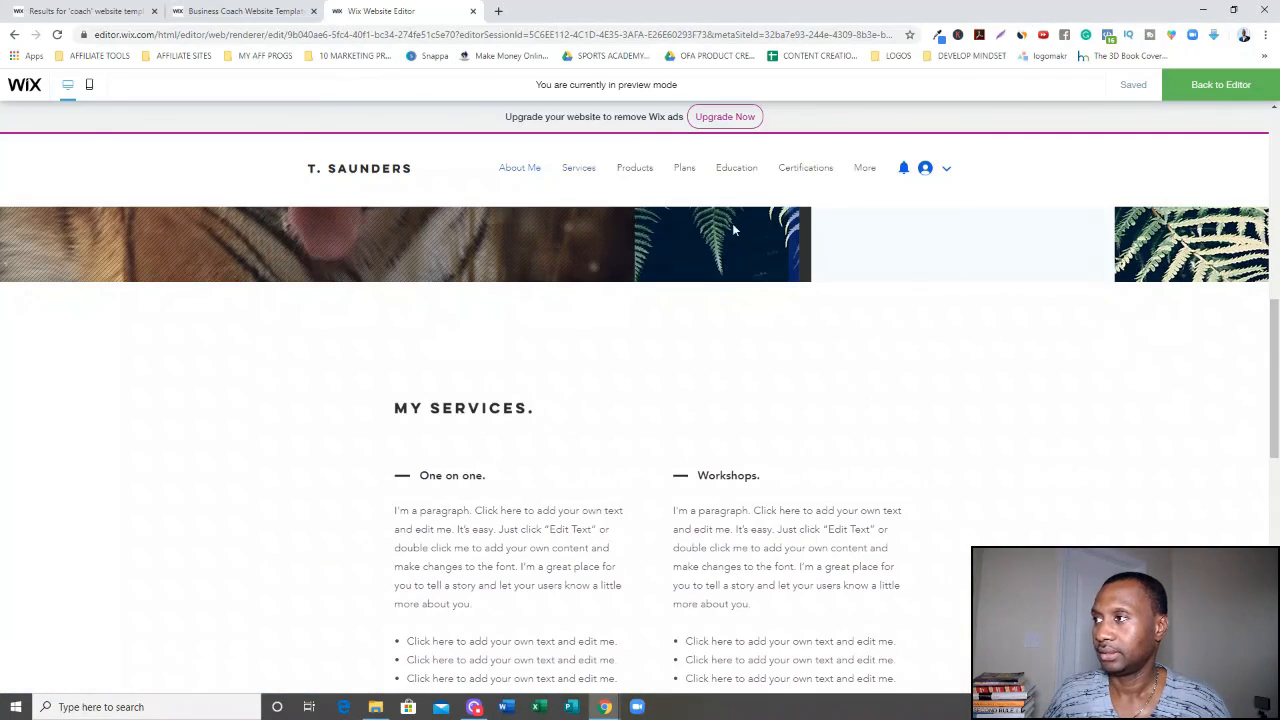
click(636, 169)
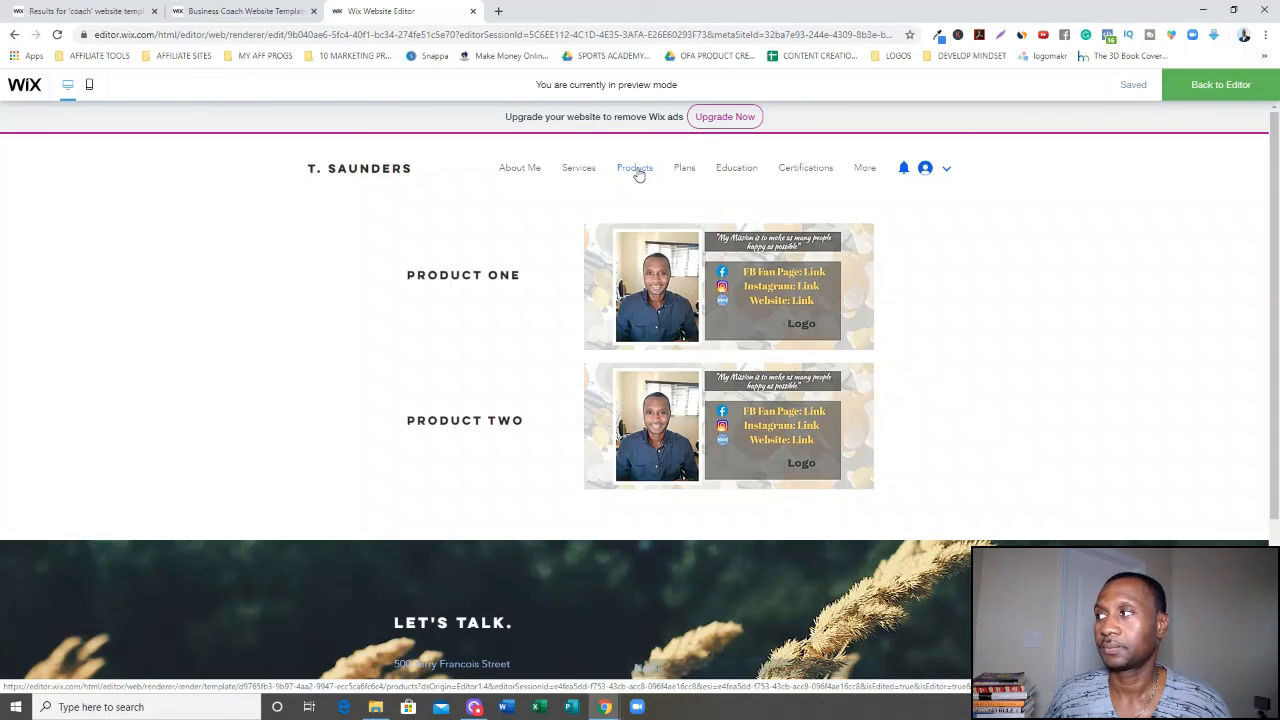
click(1179, 88)
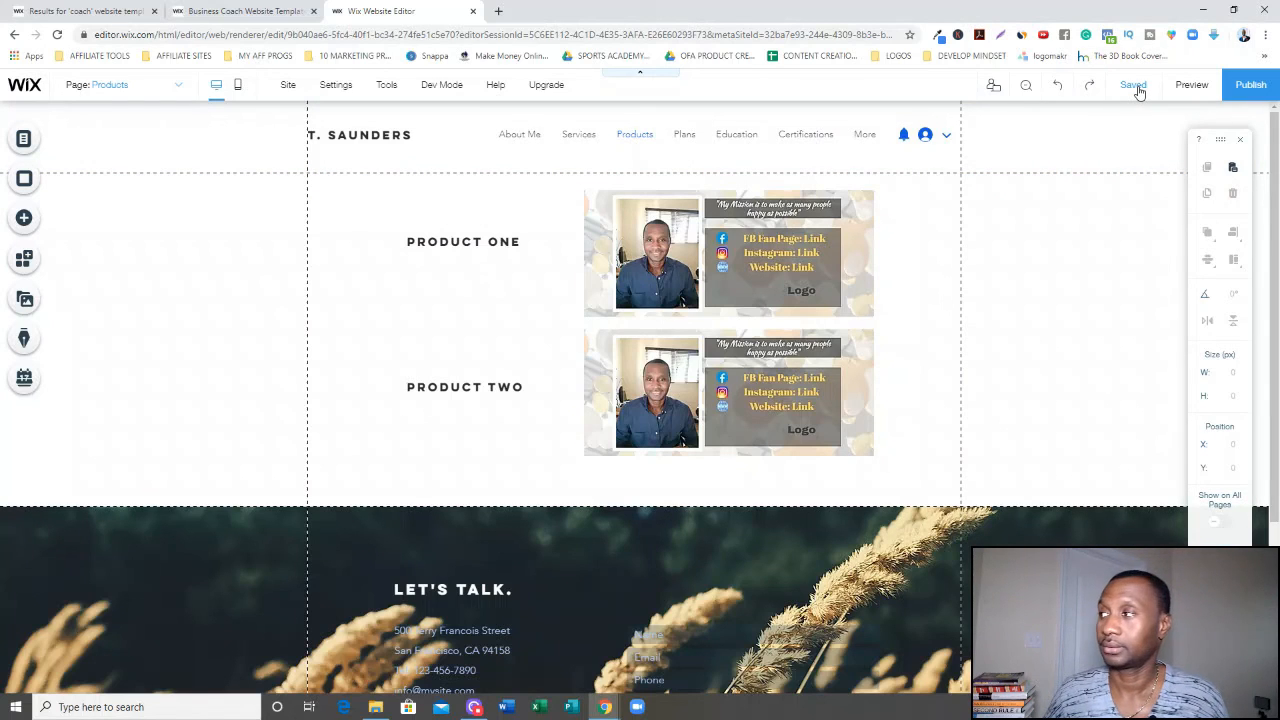
Publish the site and open the live site from its published web address.
click(1252, 86)
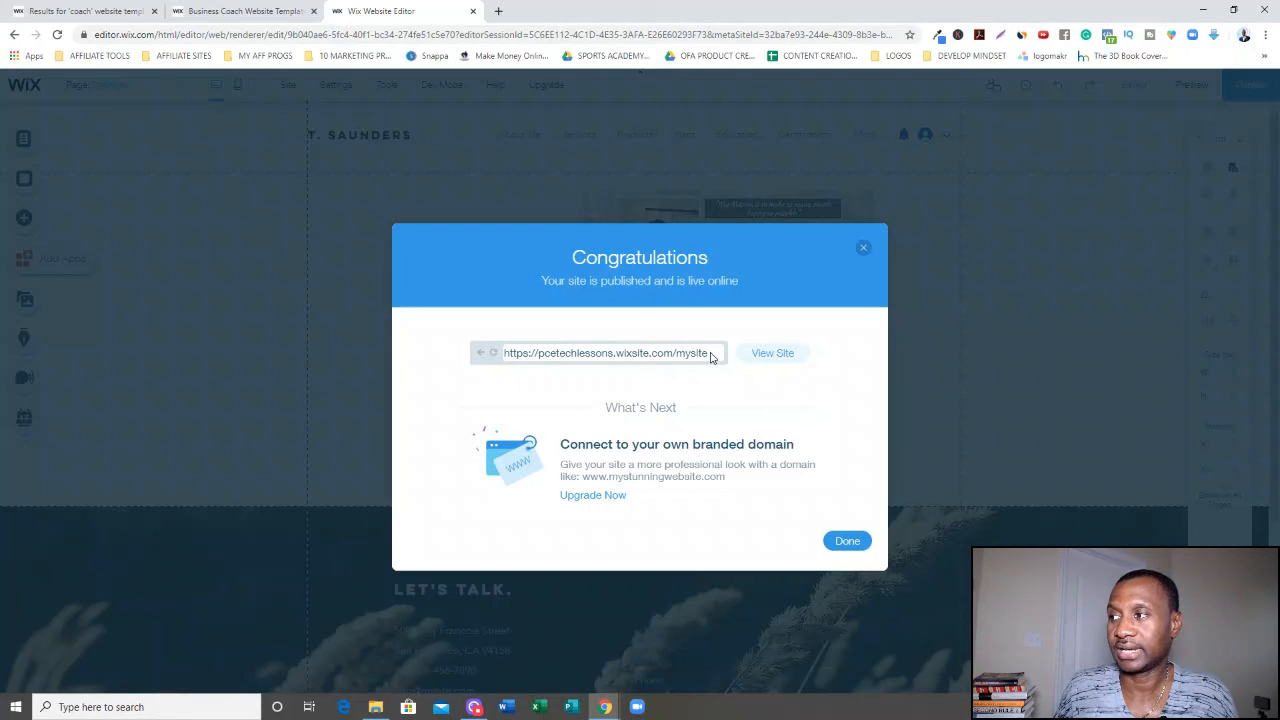
drag(673, 358, 585, 360)
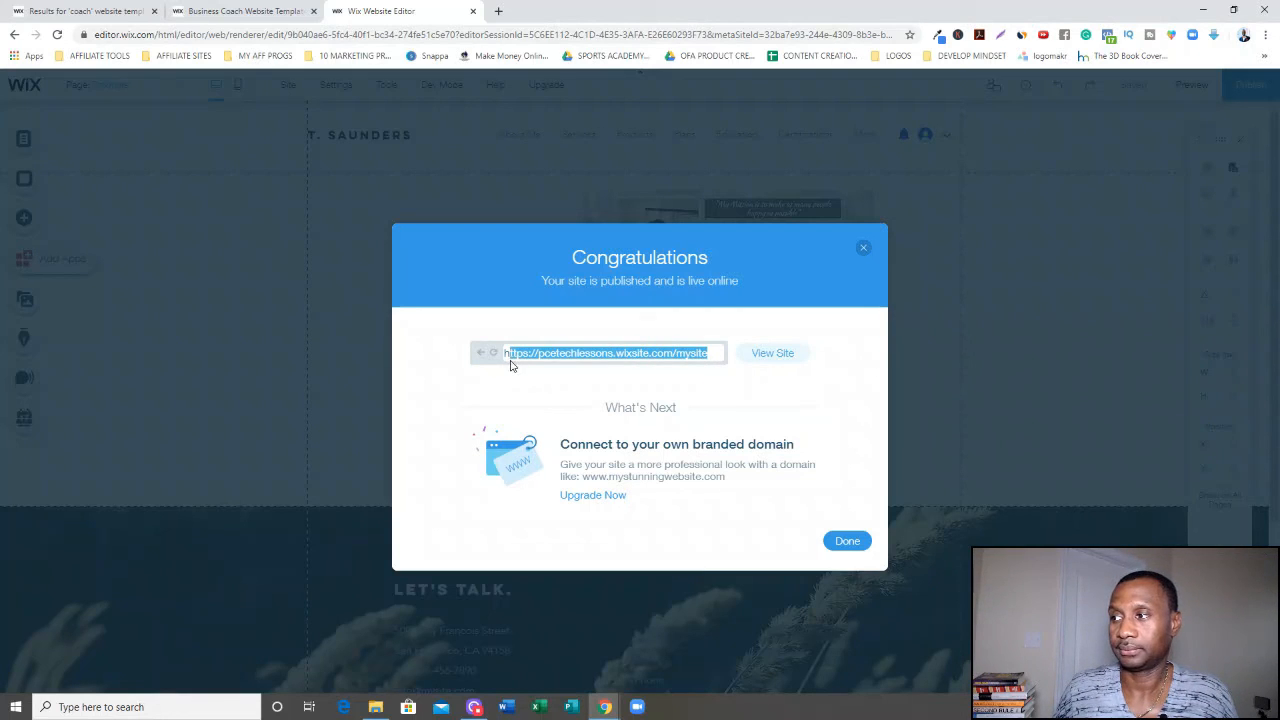
double_click(712, 358)
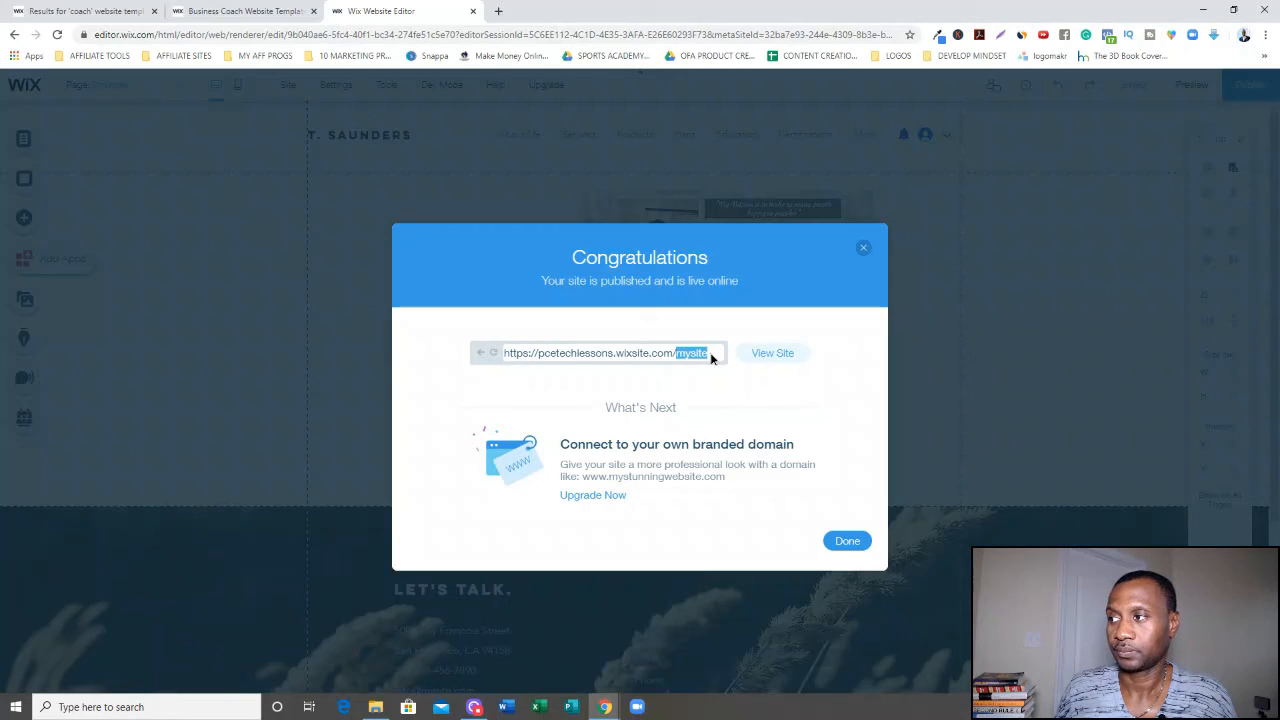
click(770, 358)
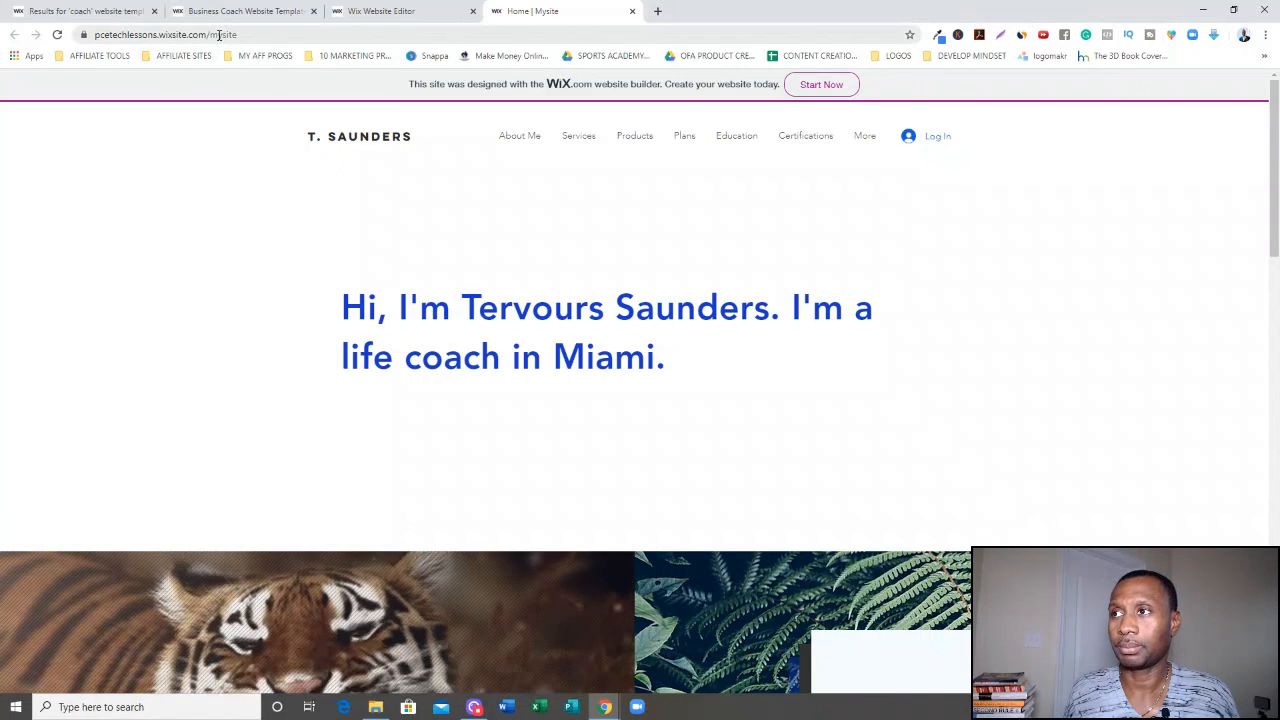
Examine the live site's web address, then return to the editor's Products page.
click(250, 36)
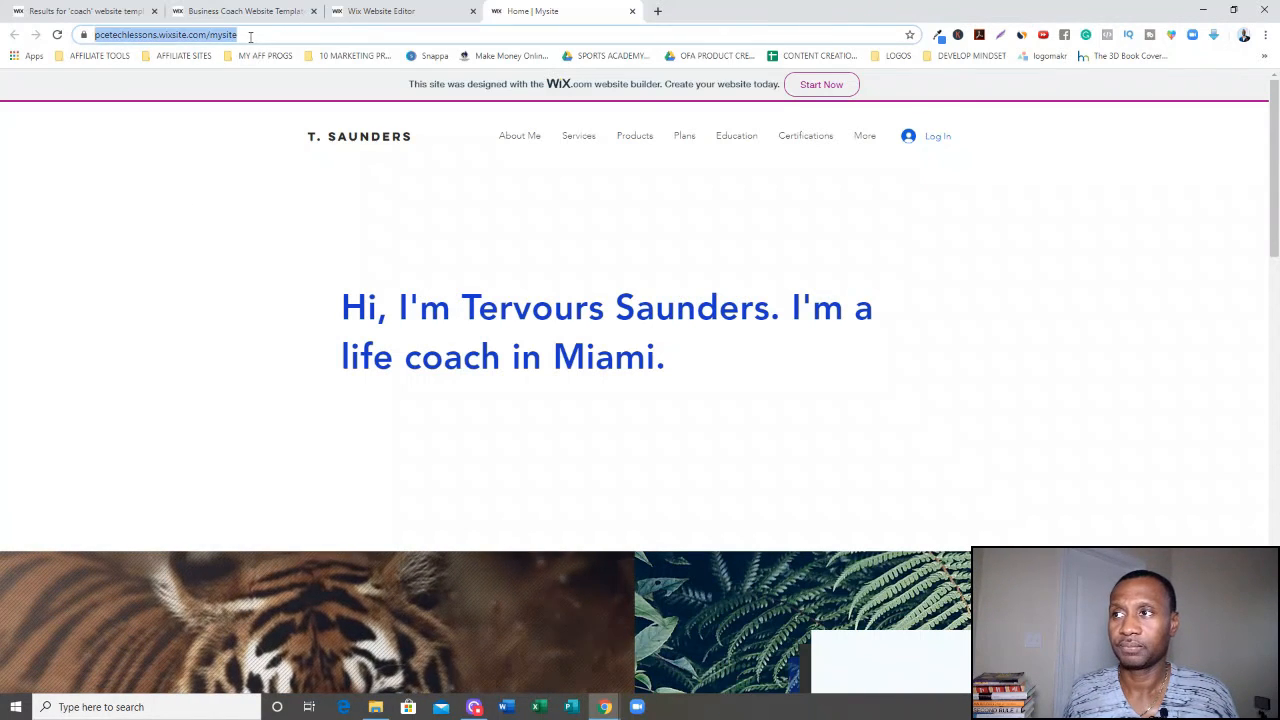
click(168, 40)
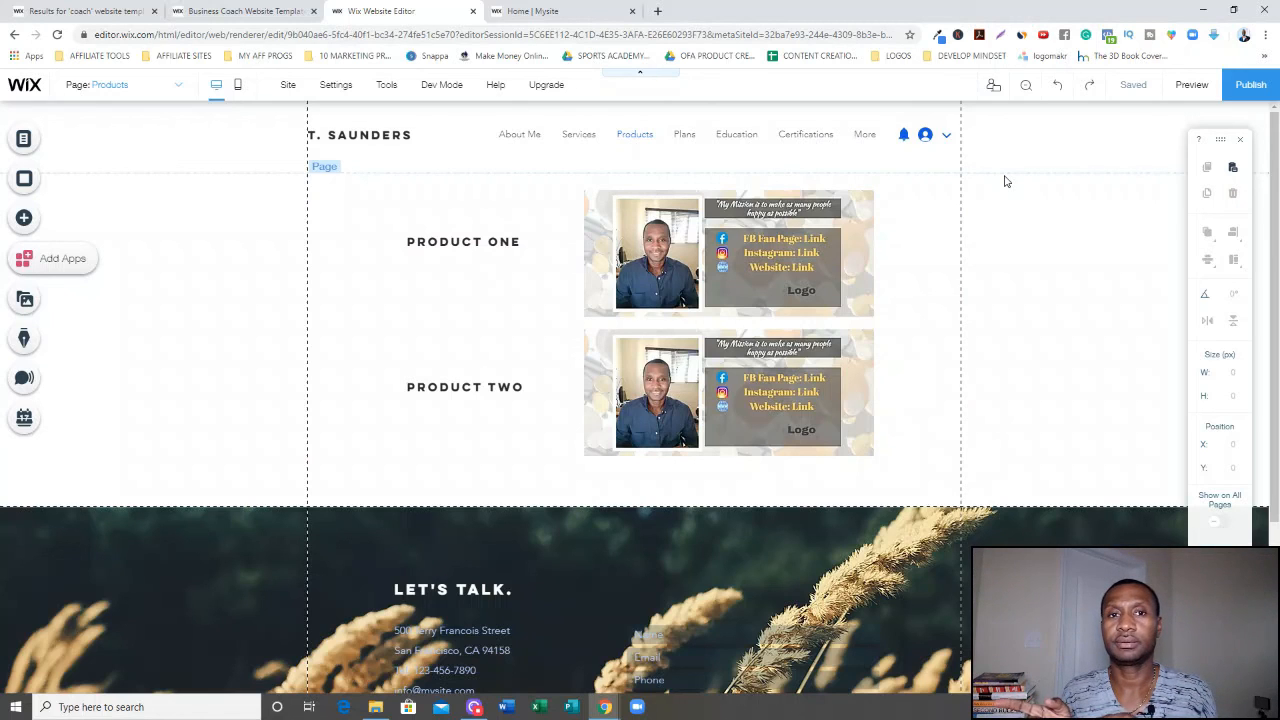
click(1006, 181)
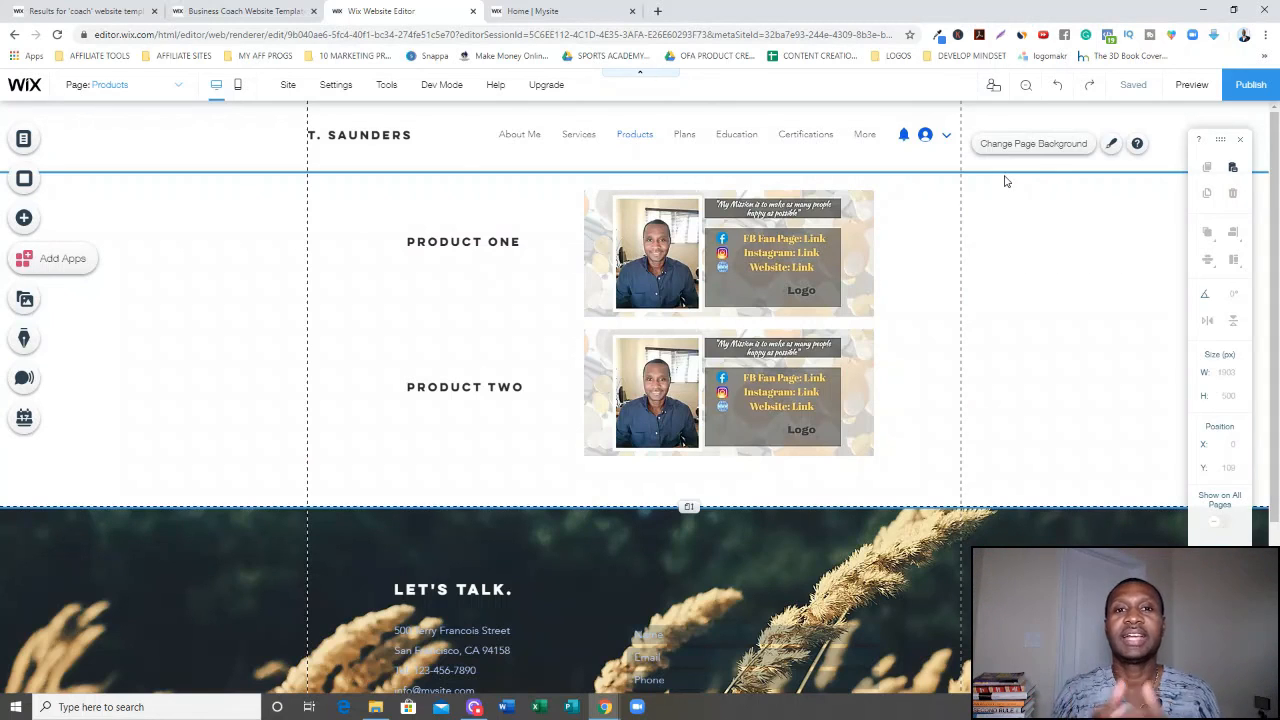